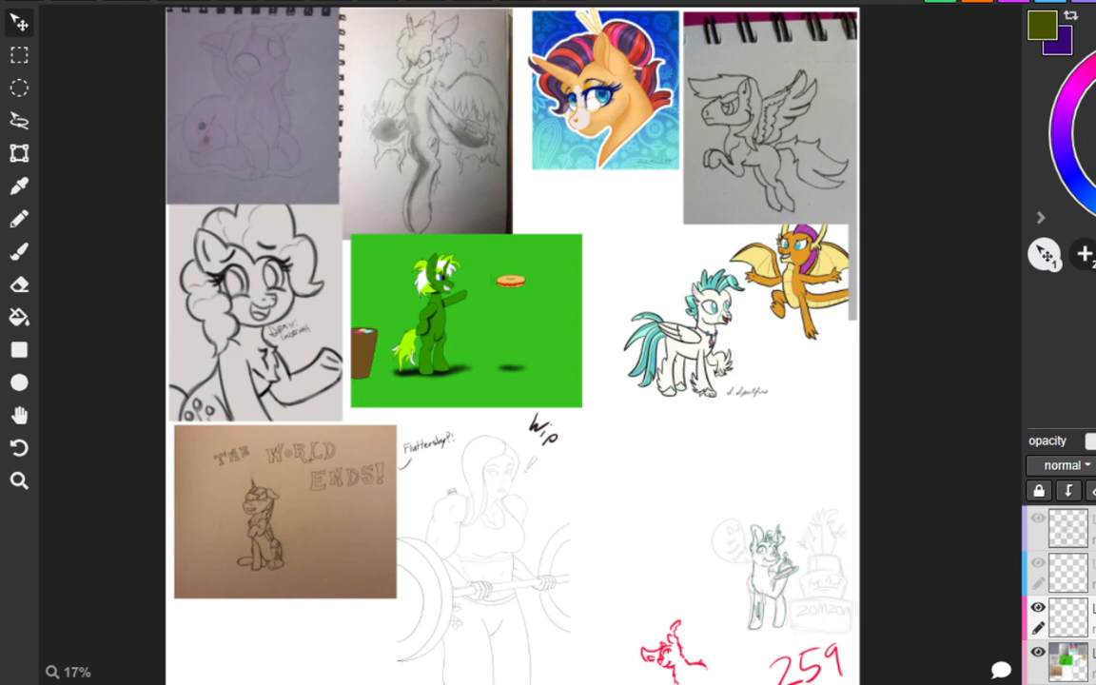
Draw yellow neck and chest lines below the head of the lying pony on the purple-grey sketchbook page.
mouse_move(198, 63)
mouse_down()
mouse_move(270, 74)
mouse_move(302, 120)
mouse_up()
scroll(193, 634, up, 3)
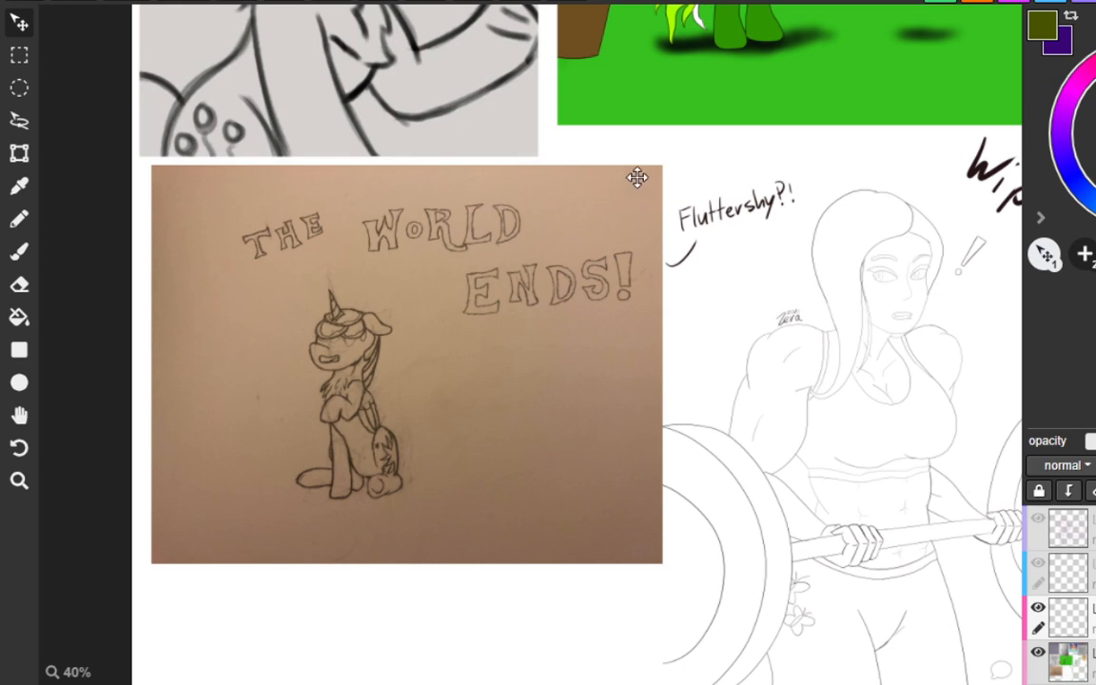
key(h)
mouse_move(618, 115)
mouse_down()
mouse_move(624, 414)
mouse_move(687, 657)
mouse_up()
drag(674, 364, 685, 599)
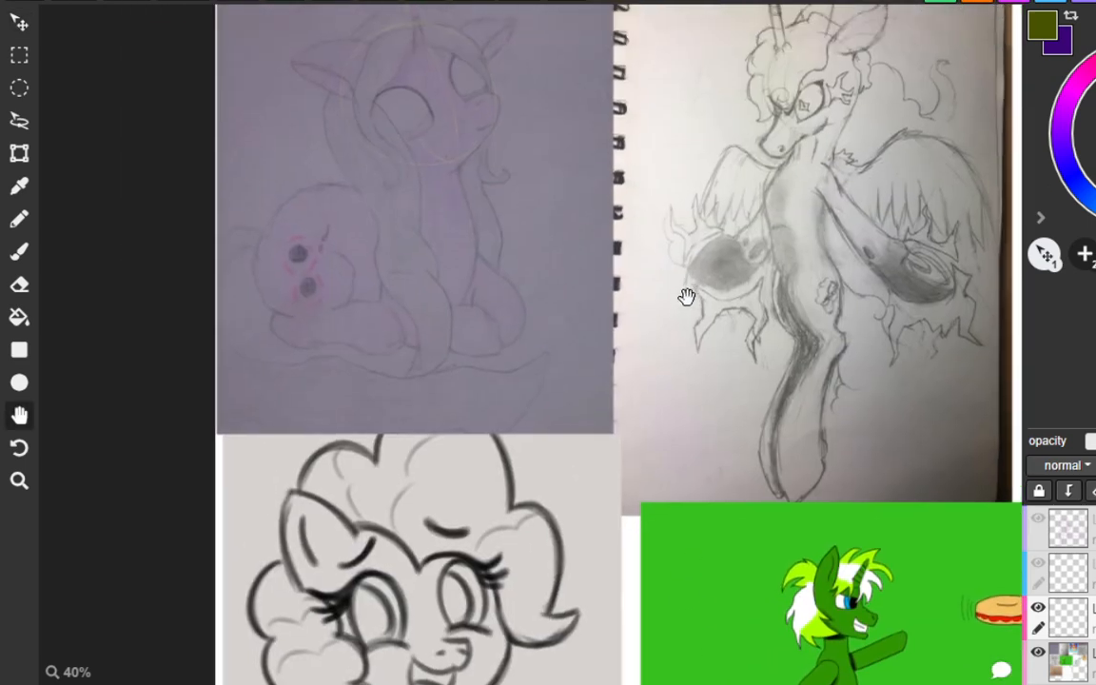
drag(606, 197, 624, 322)
scroll(450, 264, up, 3)
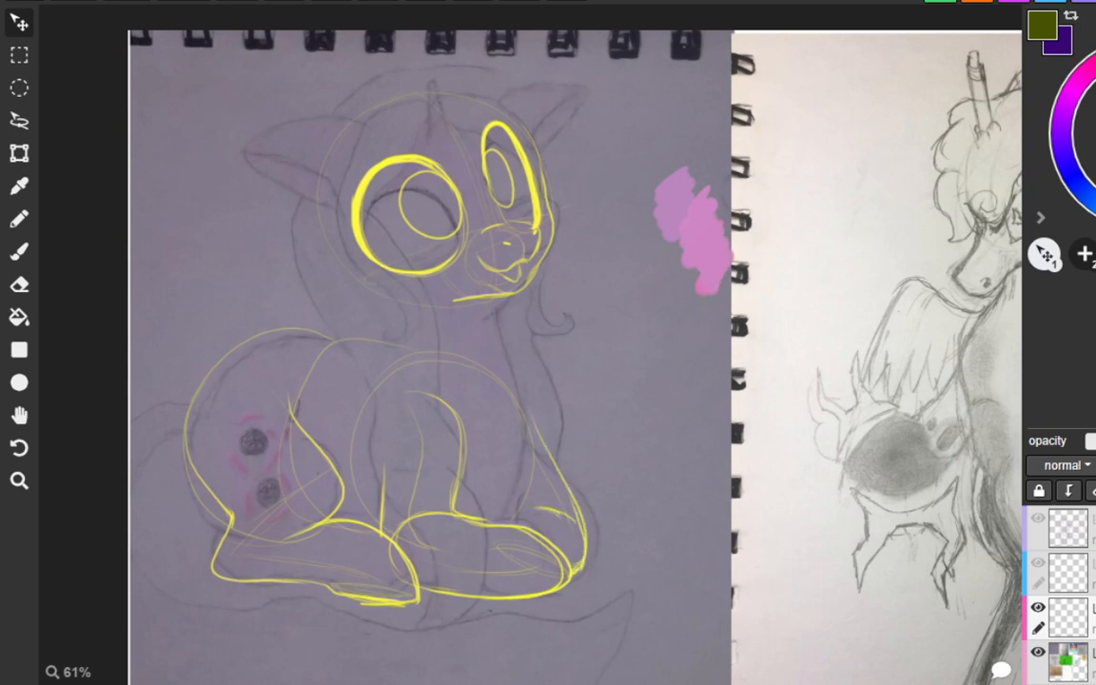
drag(501, 306, 509, 358)
drag(355, 257, 379, 333)
drag(349, 285, 389, 344)
drag(358, 278, 407, 356)
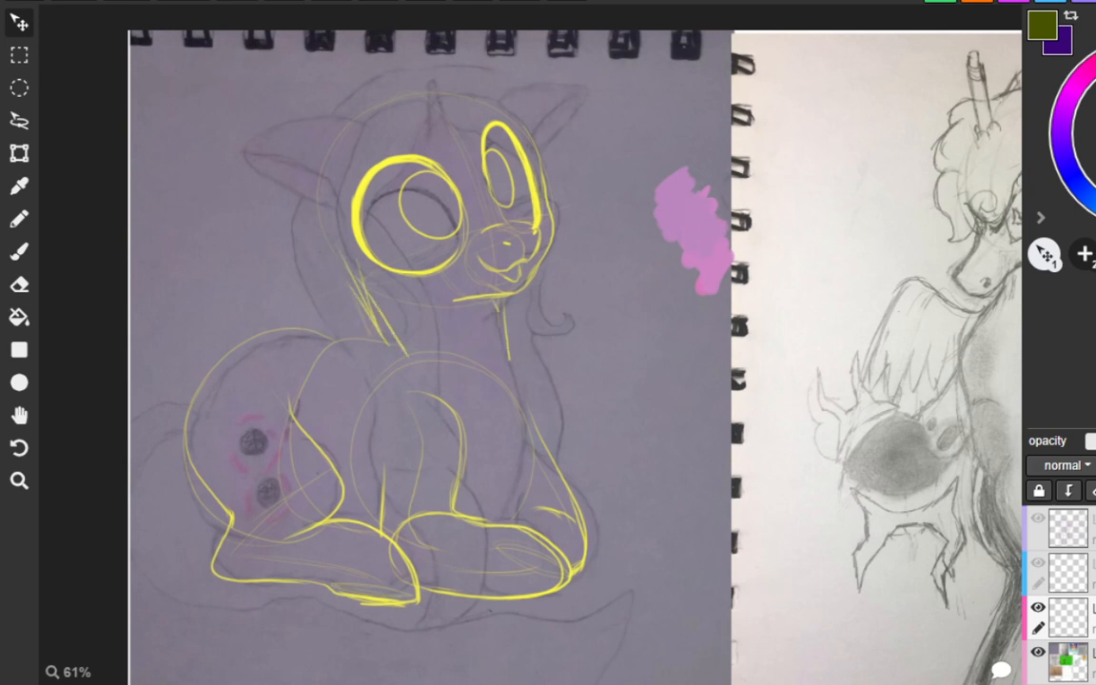
drag(498, 311, 540, 470)
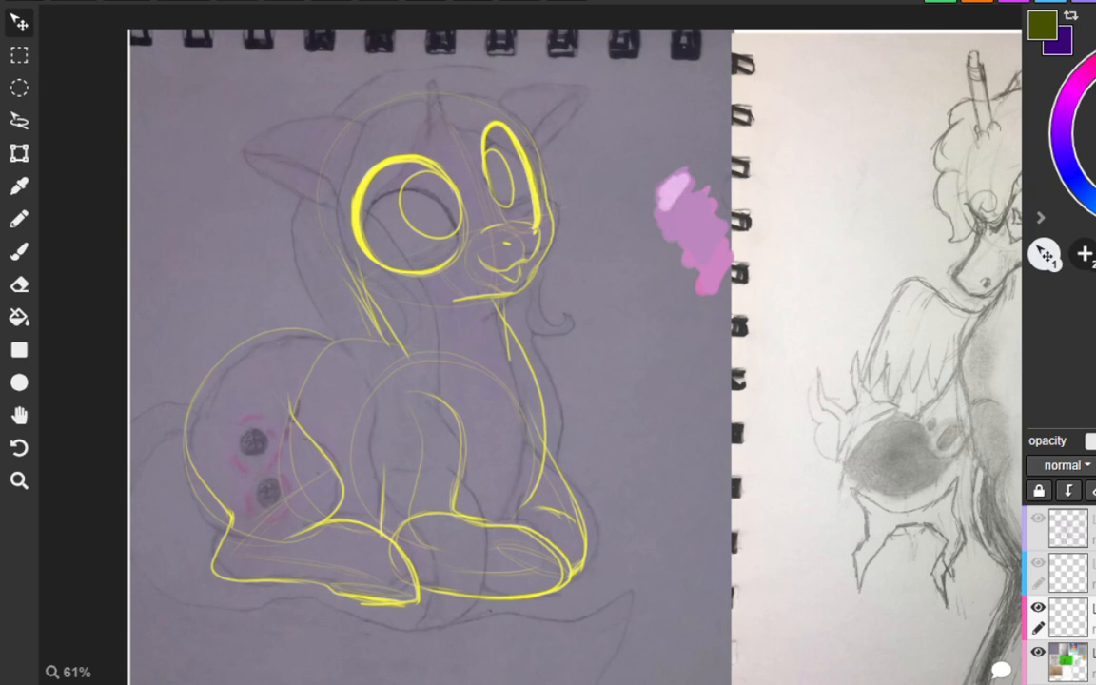
key(ctrl+z)
key(ctrl+z)
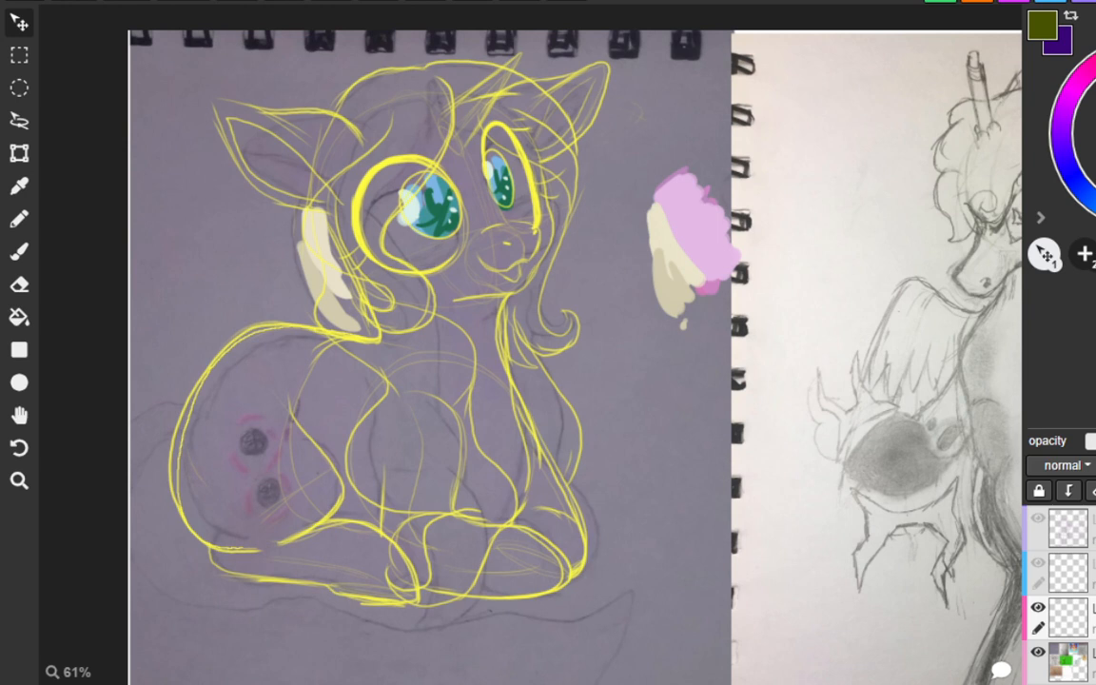
Draw a long yellow tail sweeping from the rump around the front hooves, and block in the lying pony's mane with cream strokes.
mouse_move(213, 339)
mouse_down()
mouse_move(130, 378)
mouse_move(152, 532)
mouse_move(194, 557)
mouse_move(426, 571)
mouse_move(441, 591)
mouse_move(498, 581)
mouse_move(498, 664)
mouse_move(440, 665)
mouse_move(456, 657)
mouse_up()
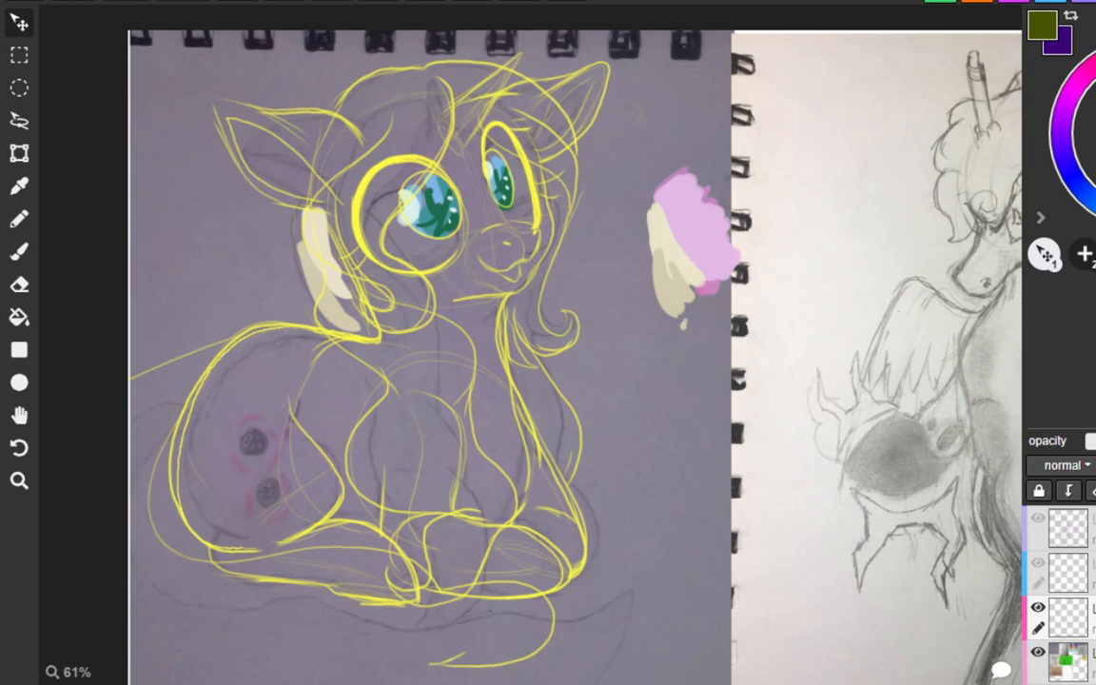
drag(130, 650, 410, 640)
drag(244, 652, 486, 653)
mouse_move(373, 643)
mouse_down()
mouse_move(476, 653)
mouse_move(454, 662)
mouse_up()
mouse_move(423, 633)
mouse_down()
mouse_move(455, 642)
mouse_move(406, 664)
mouse_up()
mouse_move(406, 665)
mouse_down()
mouse_move(548, 595)
mouse_move(416, 568)
mouse_up()
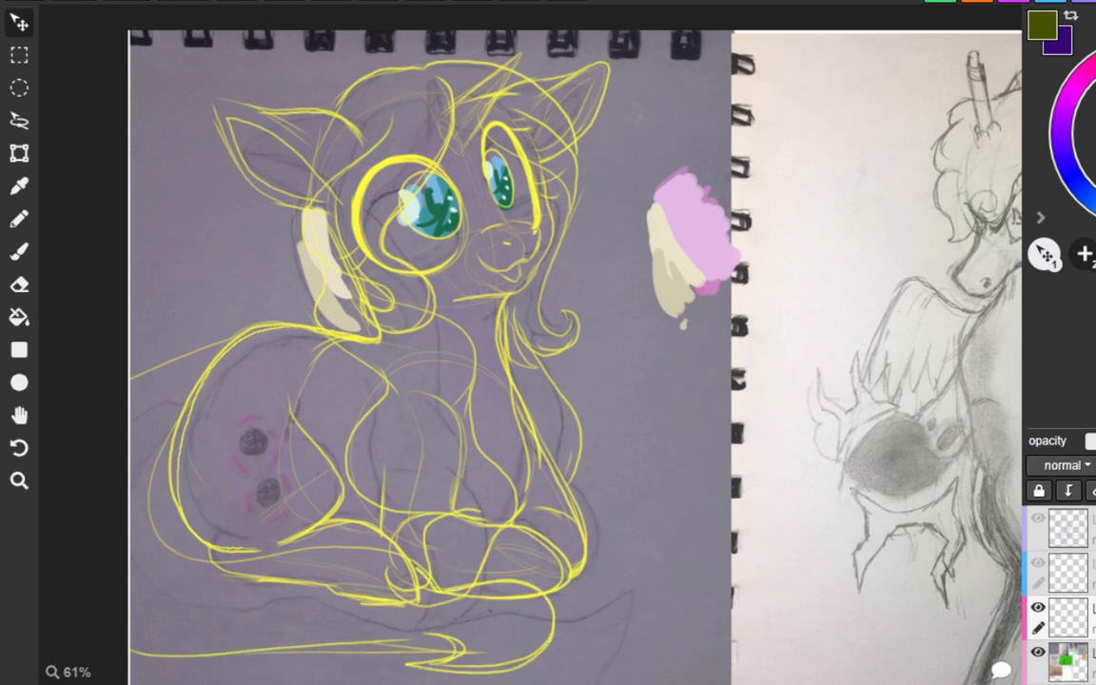
mouse_move(377, 500)
mouse_down()
mouse_move(181, 504)
mouse_move(162, 366)
mouse_move(226, 299)
mouse_up()
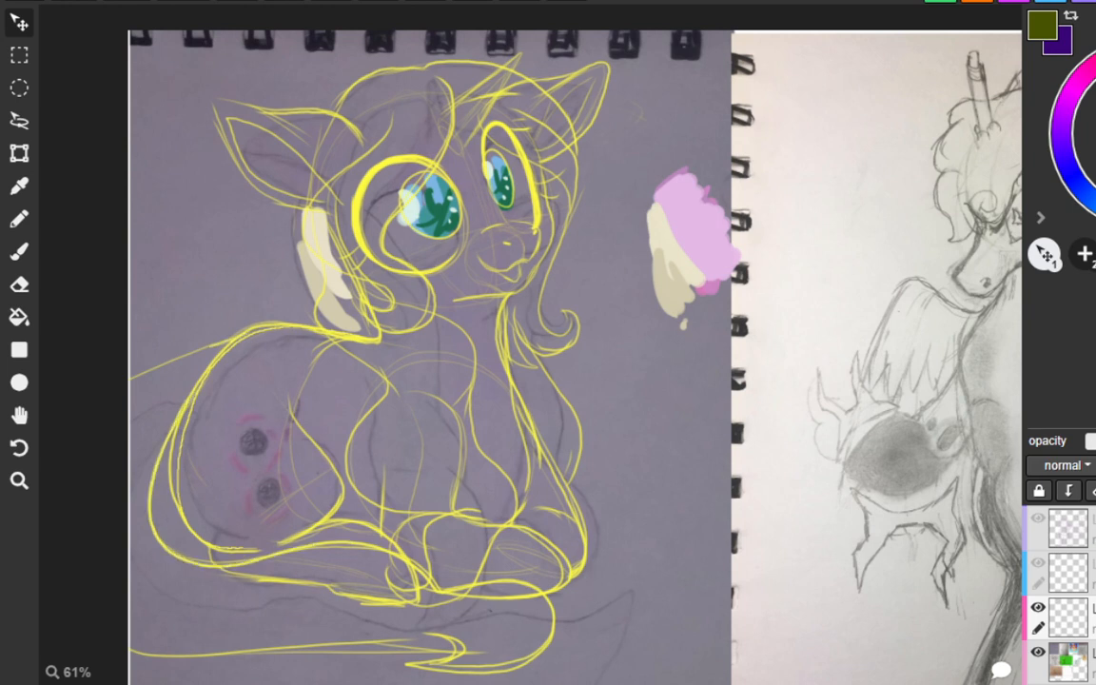
drag(210, 347, 130, 379)
drag(130, 651, 453, 647)
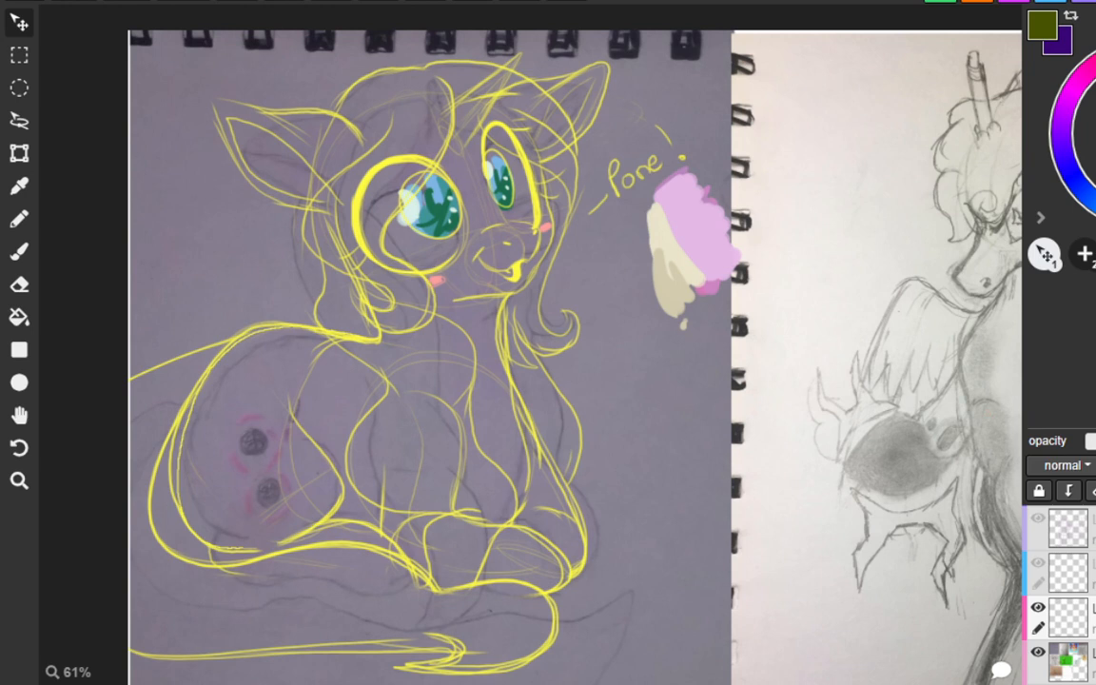
mouse_move(349, 114)
mouse_down()
mouse_move(370, 92)
mouse_move(370, 162)
mouse_move(390, 190)
mouse_move(376, 331)
mouse_move(418, 284)
mouse_move(348, 272)
mouse_move(386, 326)
mouse_up()
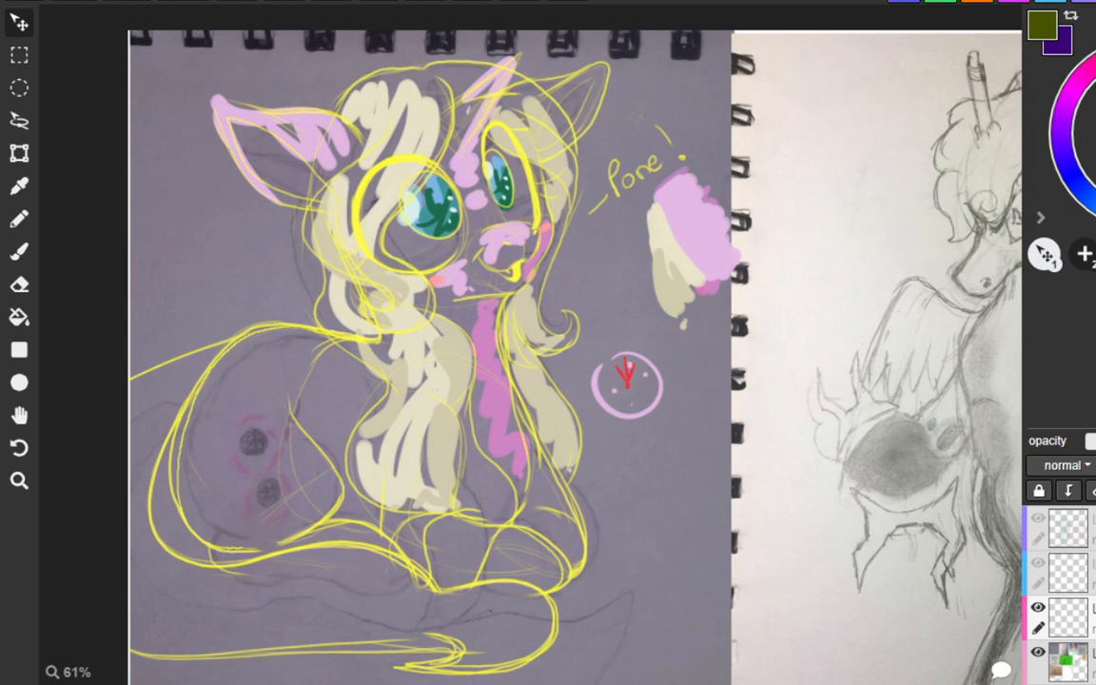
Undo the pink circle doodle beside the lying pony and sketch a red circle in the same area.
key(ctrl+z)
key(ctrl+z)
key(ctrl+z)
key(ctrl+z)
key(ctrl+z)
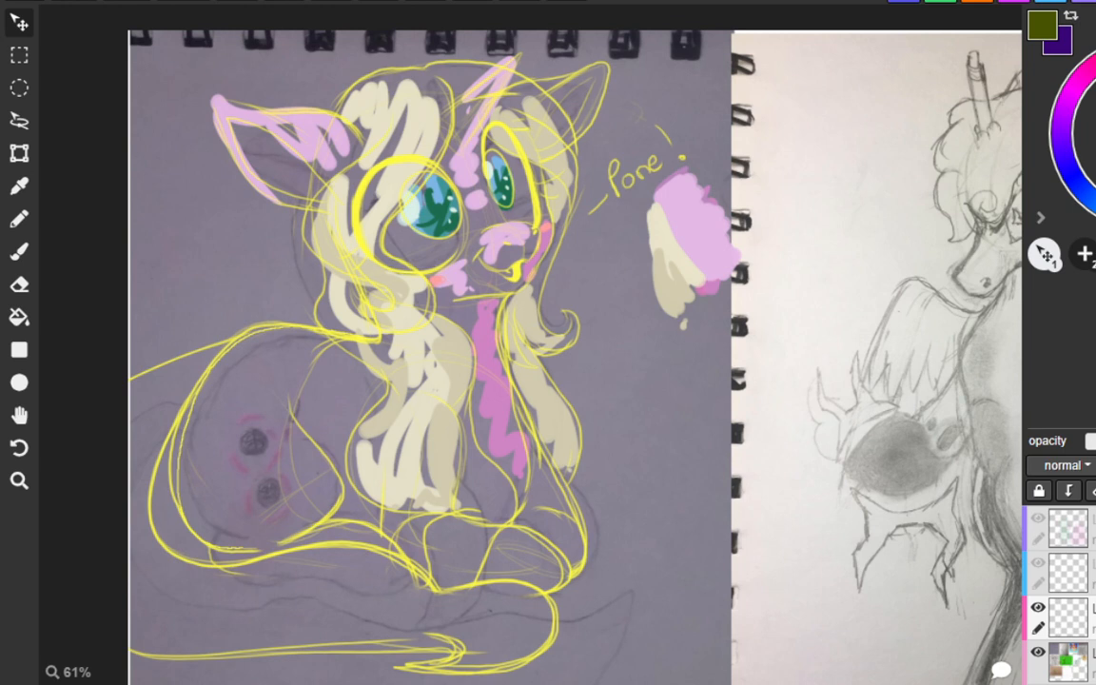
mouse_move(660, 426)
mouse_down()
mouse_move(689, 439)
mouse_move(685, 460)
mouse_move(662, 410)
mouse_move(714, 395)
mouse_move(687, 382)
mouse_move(647, 420)
mouse_move(680, 373)
mouse_move(681, 429)
mouse_move(687, 361)
mouse_up()
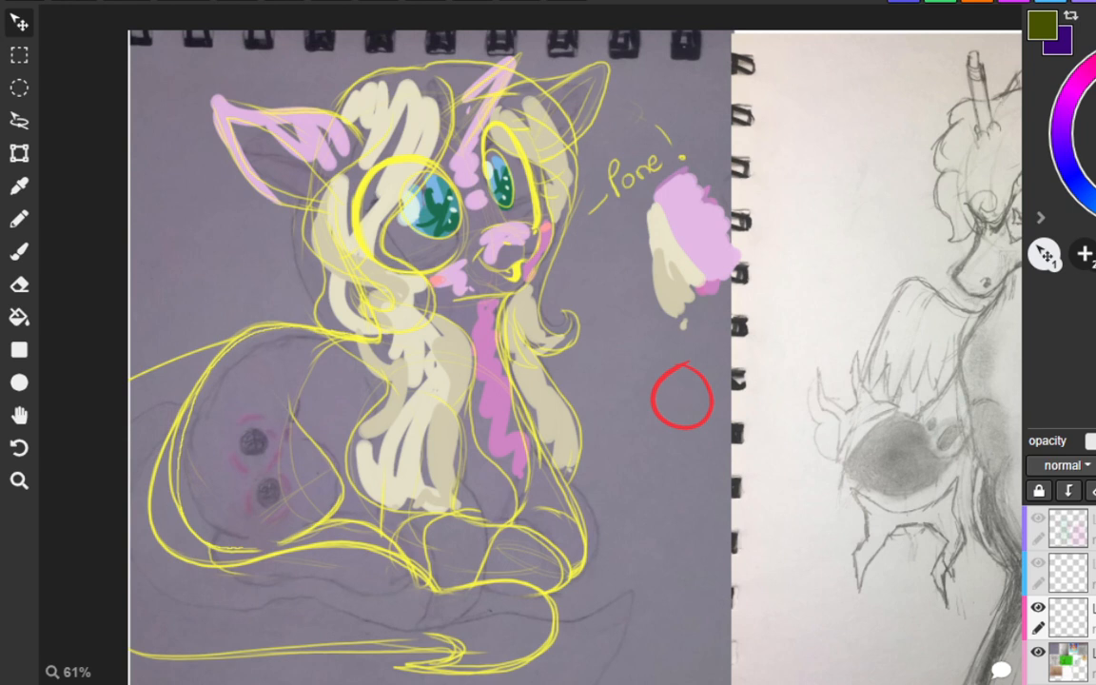
mouse_move(668, 377)
mouse_down()
mouse_move(660, 410)
mouse_move(705, 407)
mouse_up()
Brush an olive green arrow pointing at the horn of the winged creature in the neighbouring pencil sketch.
key(h)
mouse_move(898, 317)
mouse_down()
mouse_move(669, 313)
mouse_move(388, 278)
mouse_up()
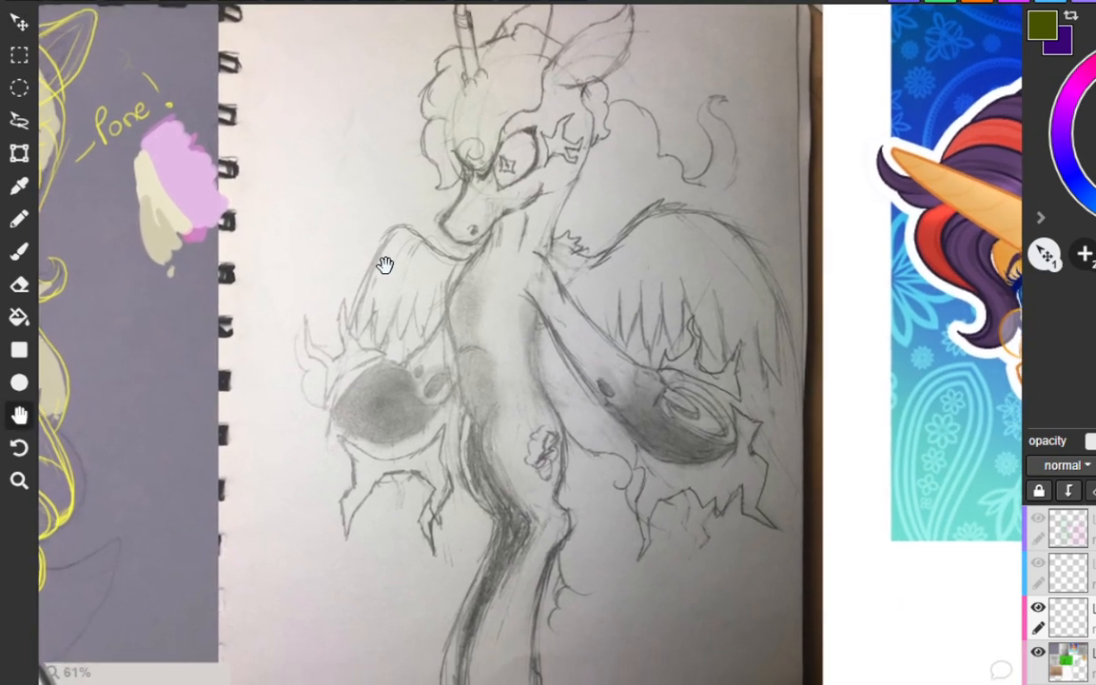
key(v)
scroll(423, 265, down, 2)
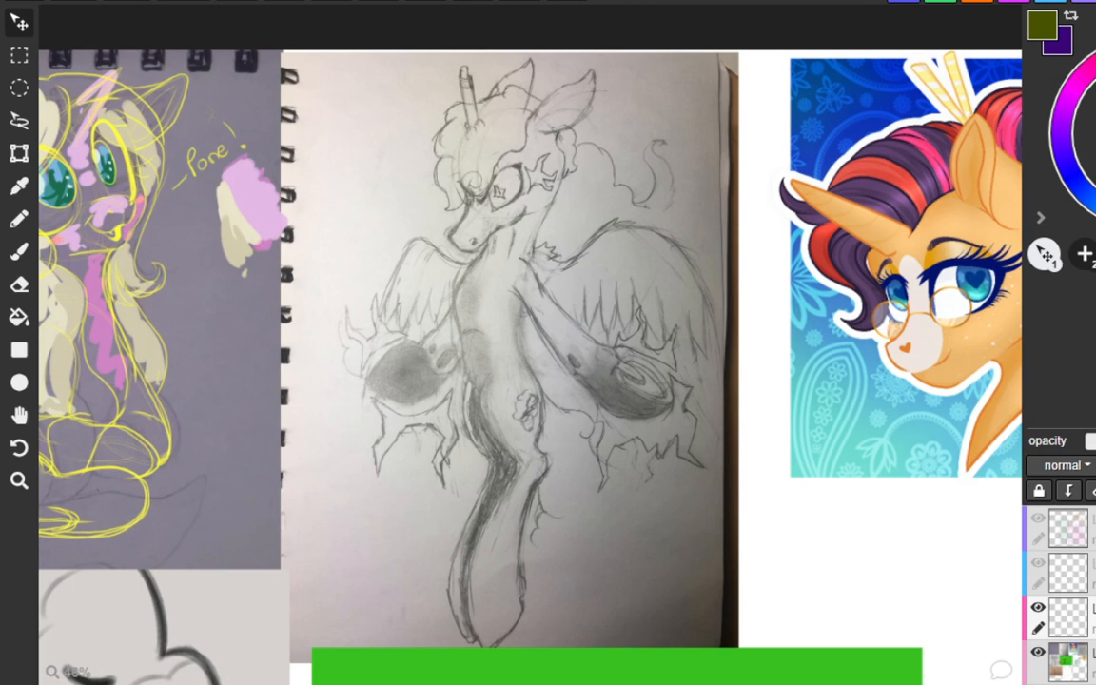
drag(611, 527, 614, 558)
mouse_move(668, 526)
mouse_down()
mouse_move(611, 546)
mouse_move(609, 523)
mouse_up()
click(19, 219)
click(19, 251)
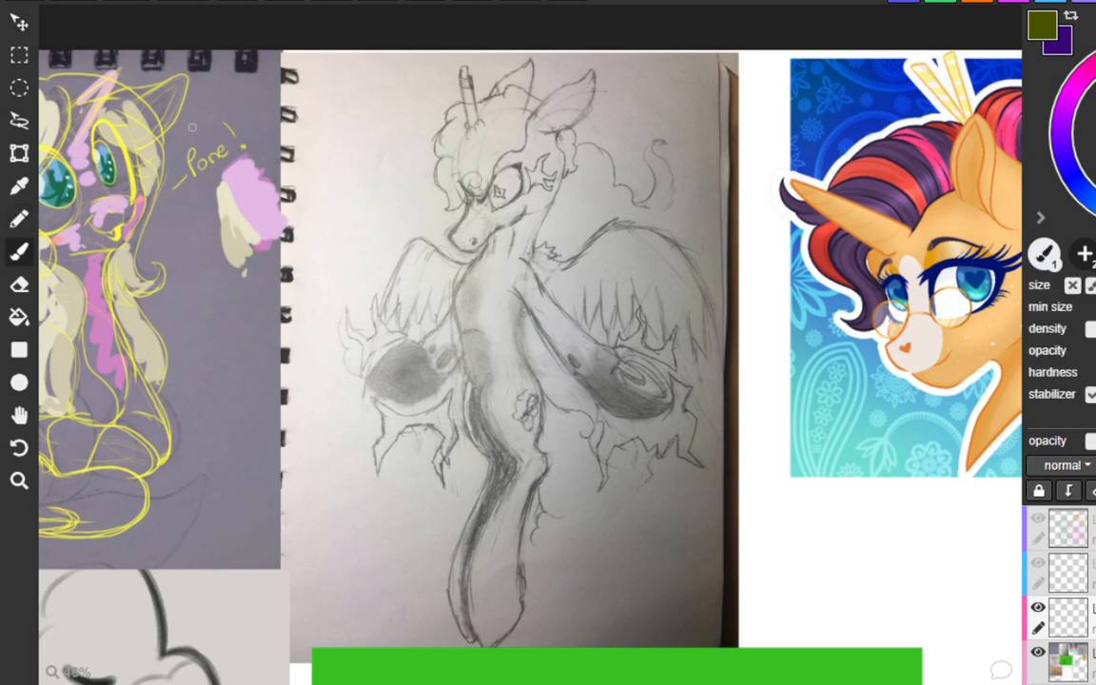
drag(403, 86, 464, 93)
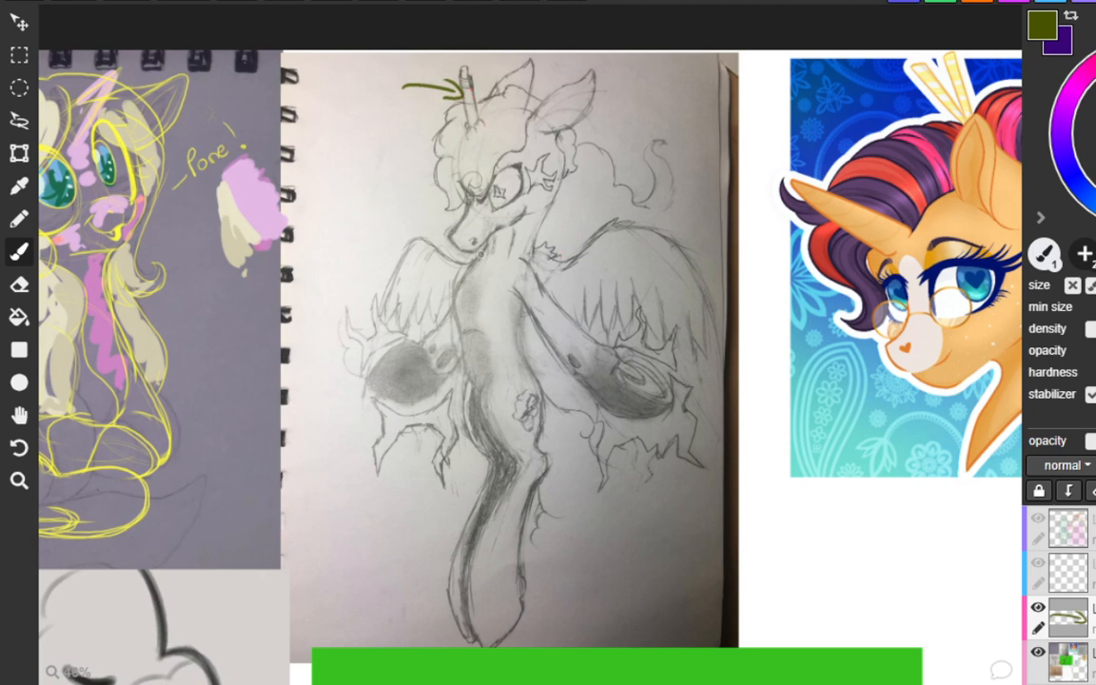
Sketch a small pointed red shape below the olive arrow, beside the winged creature's head.
mouse_move(379, 118)
mouse_down()
mouse_move(389, 172)
mouse_move(412, 168)
mouse_up()
key(ctrl+z)
mouse_move(380, 119)
mouse_down()
mouse_move(411, 168)
mouse_move(400, 131)
mouse_up()
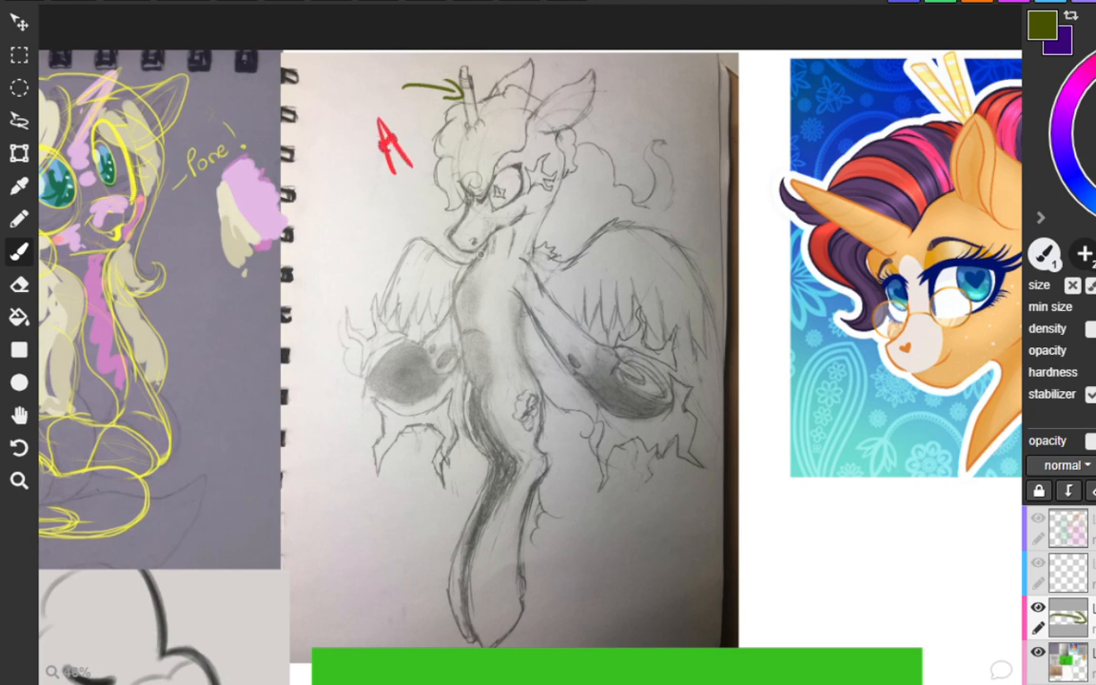
mouse_move(390, 142)
mouse_down()
mouse_move(383, 149)
mouse_move(397, 145)
mouse_up()
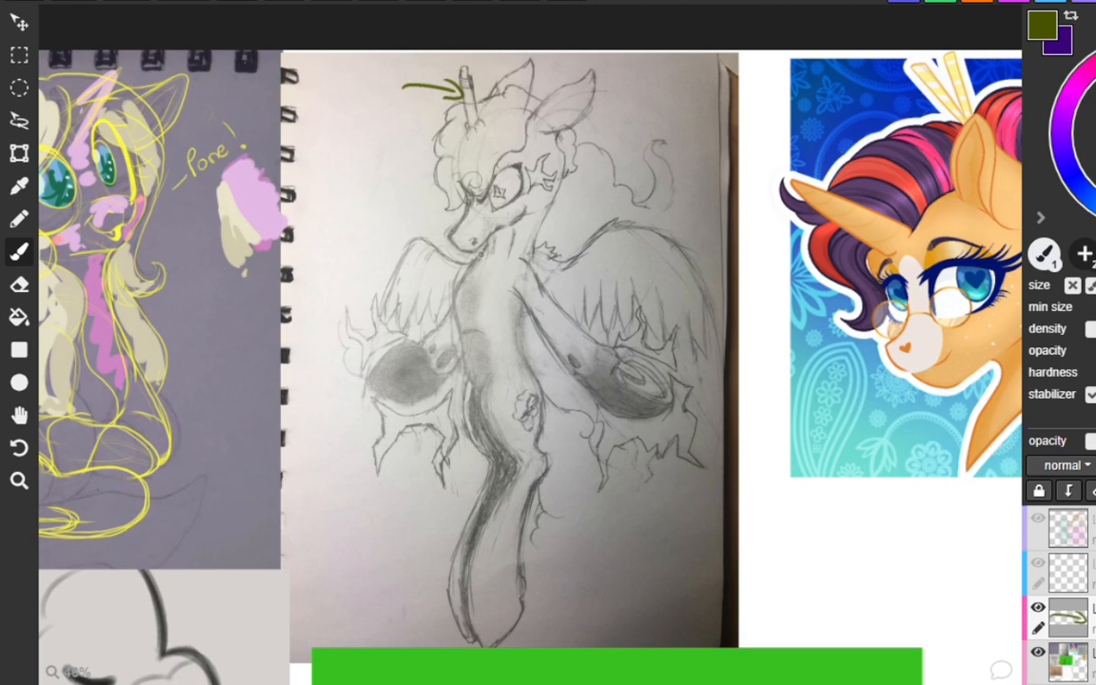
Sketch a segmented red horn beside the winged creature's ear and trace its front body contour in red.
drag(354, 133, 415, 85)
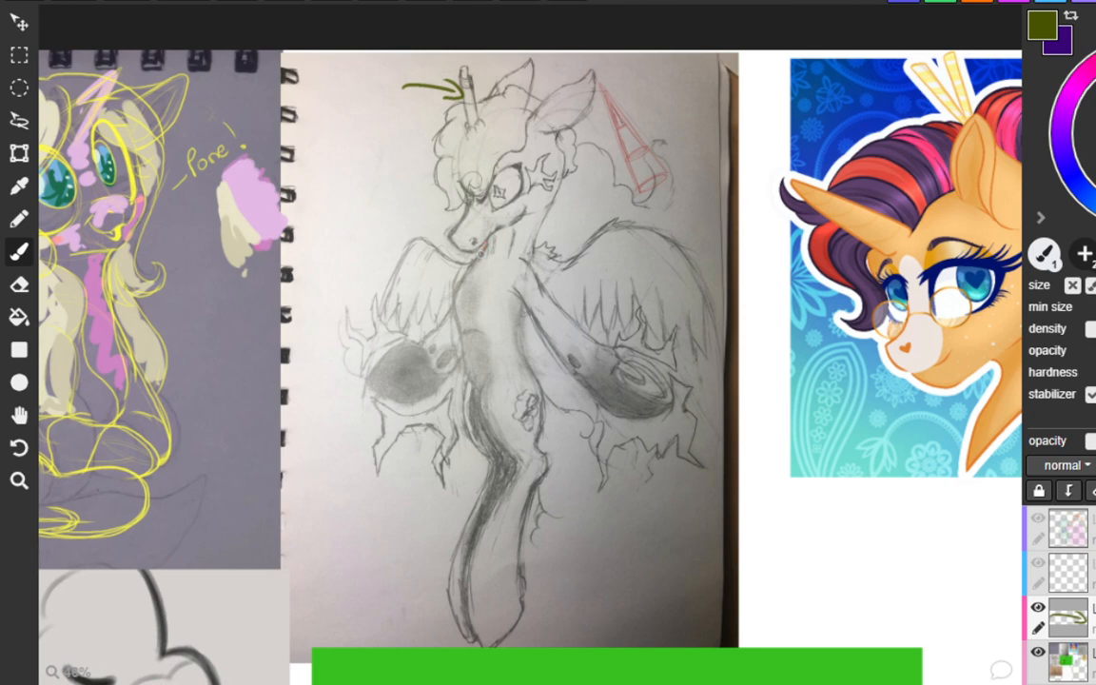
drag(482, 243, 455, 324)
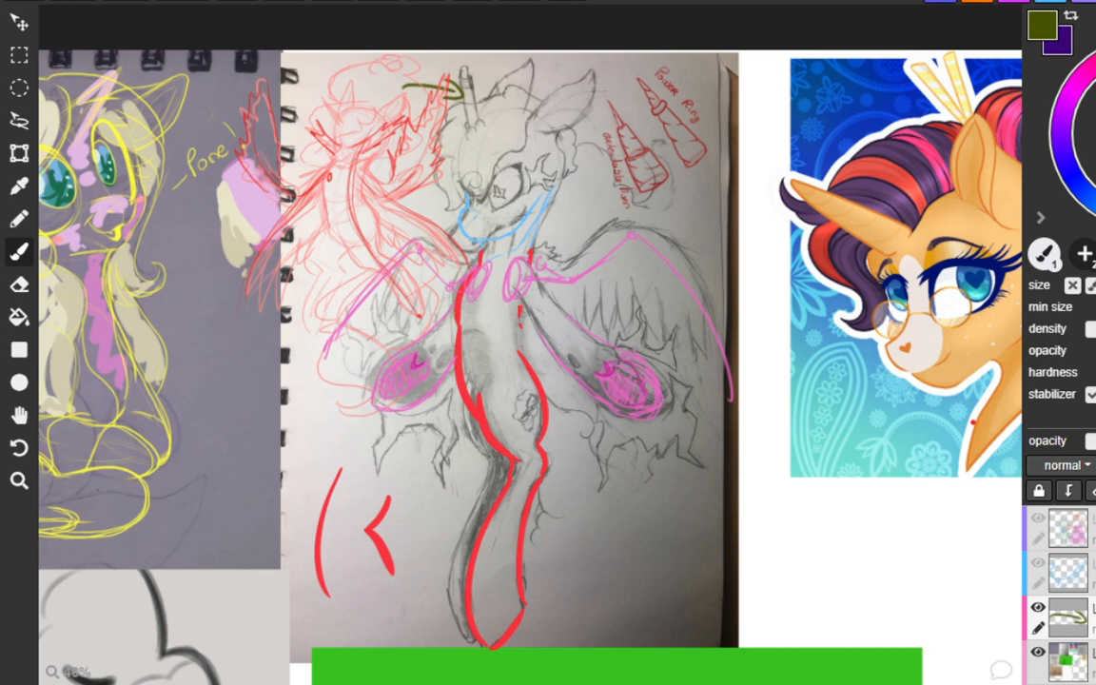
Try several curved blue lines of action from the winged creature's head down through its body.
drag(471, 94, 480, 433)
key(ctrl+z)
drag(471, 85, 575, 475)
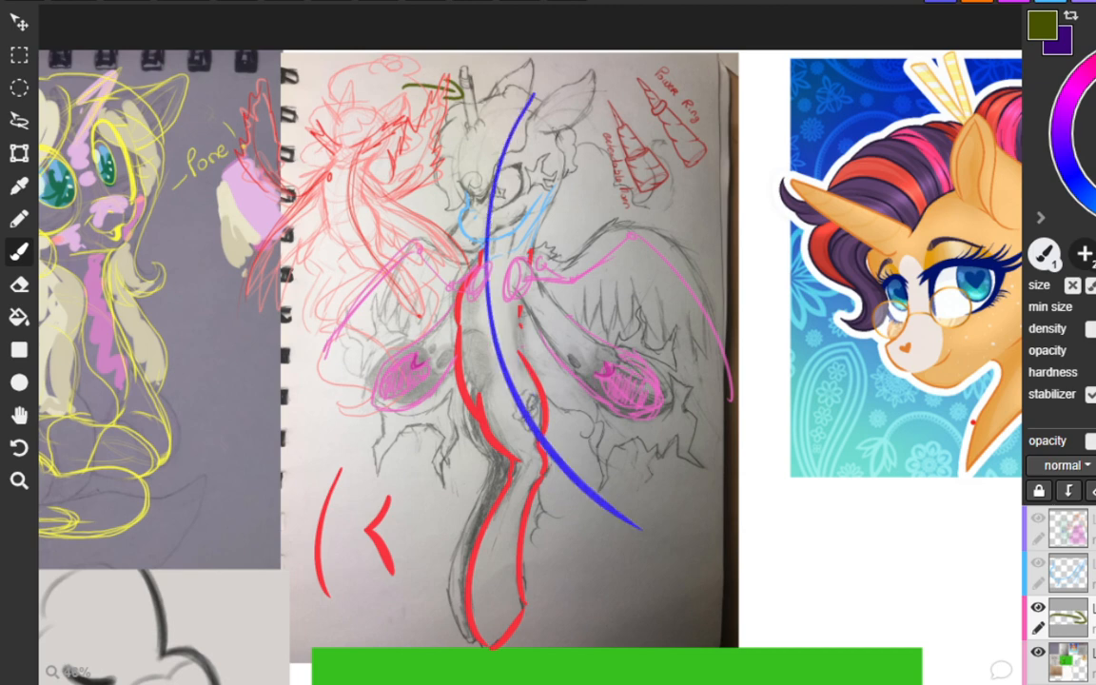
key(ctrl+z)
mouse_move(501, 86)
mouse_down()
mouse_move(518, 269)
mouse_move(612, 501)
mouse_up()
key(ctrl+z)
drag(534, 84, 638, 595)
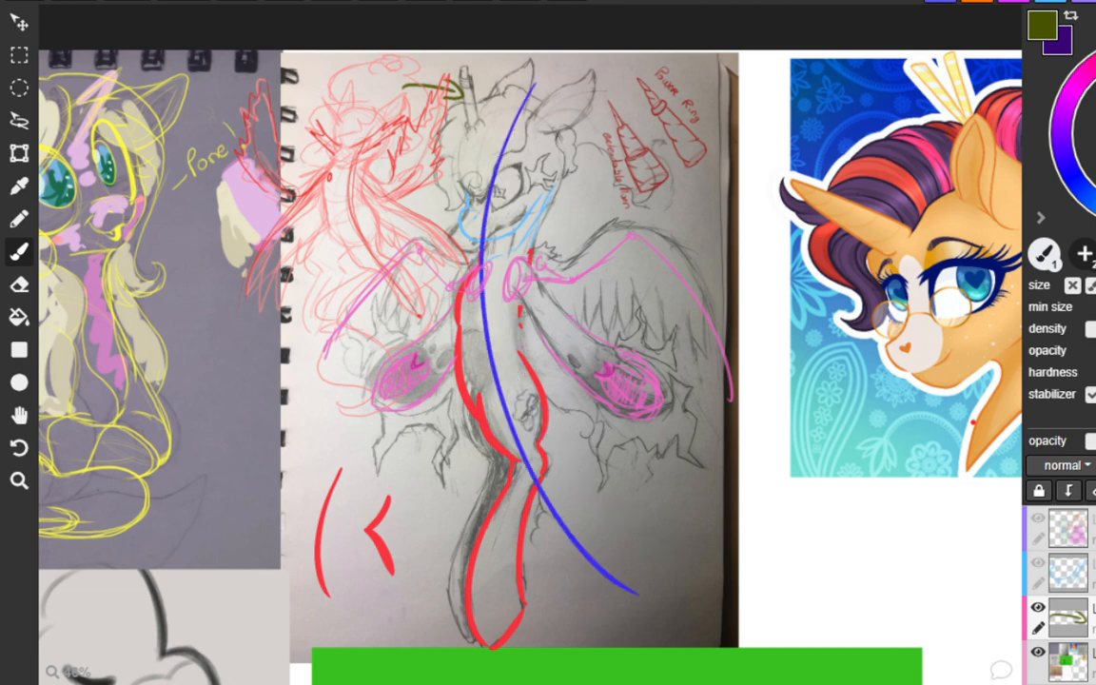
key(ctrl+z)
Draw a curved blue line of action down through the head and body of the small red pose sketch.
drag(343, 96, 373, 266)
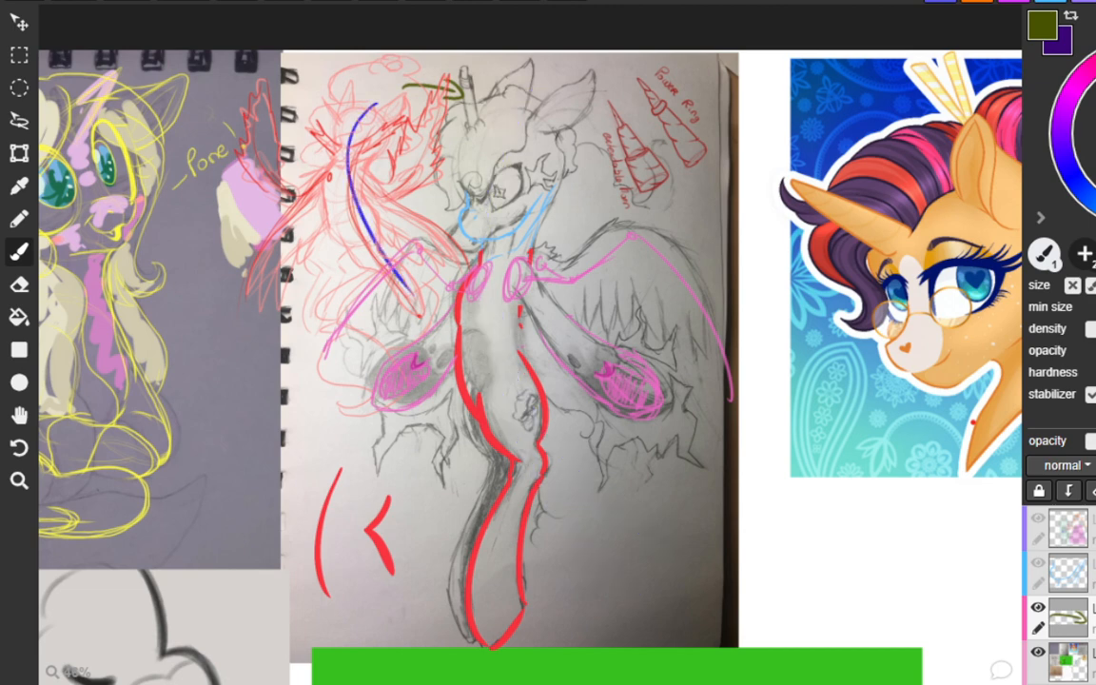
key(ctrl+z)
click(364, 96)
drag(364, 96, 418, 327)
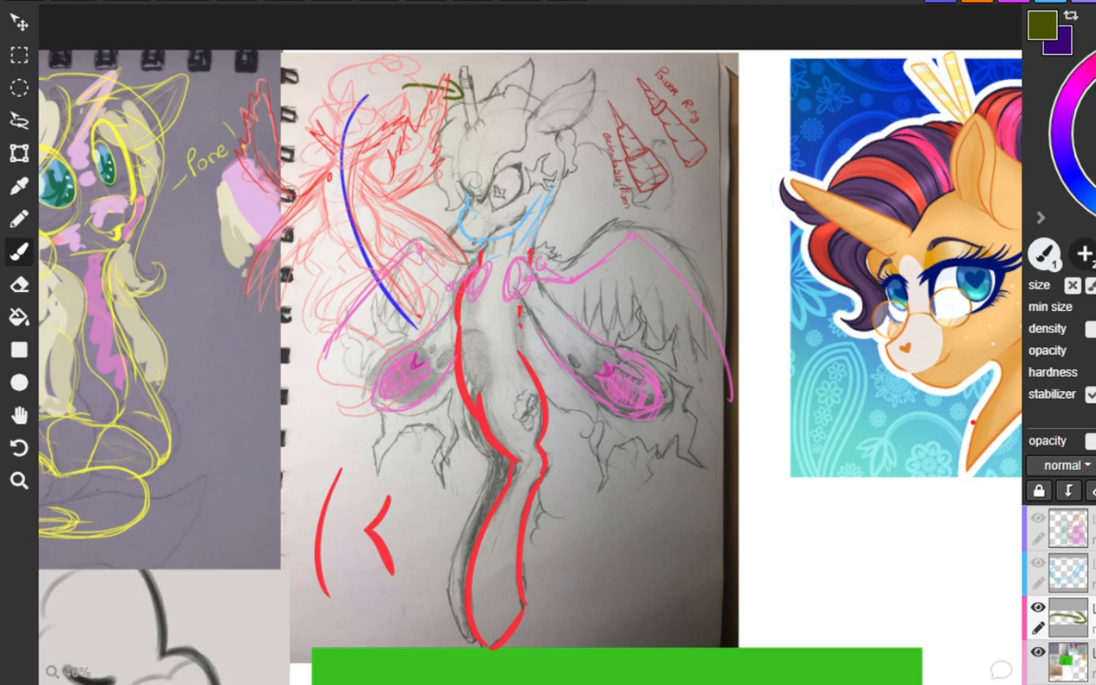
Draw a U-shaped blue curve across the red pose sketch, linking the tips of its two raised wings.
mouse_move(261, 101)
mouse_down()
mouse_move(443, 128)
mouse_move(411, 154)
mouse_up()
key(ctrl+z)
key(ctrl+z)
mouse_move(429, 103)
mouse_down()
mouse_move(396, 175)
mouse_move(266, 115)
mouse_move(386, 111)
mouse_move(259, 76)
mouse_up()
key(ctrl+z)
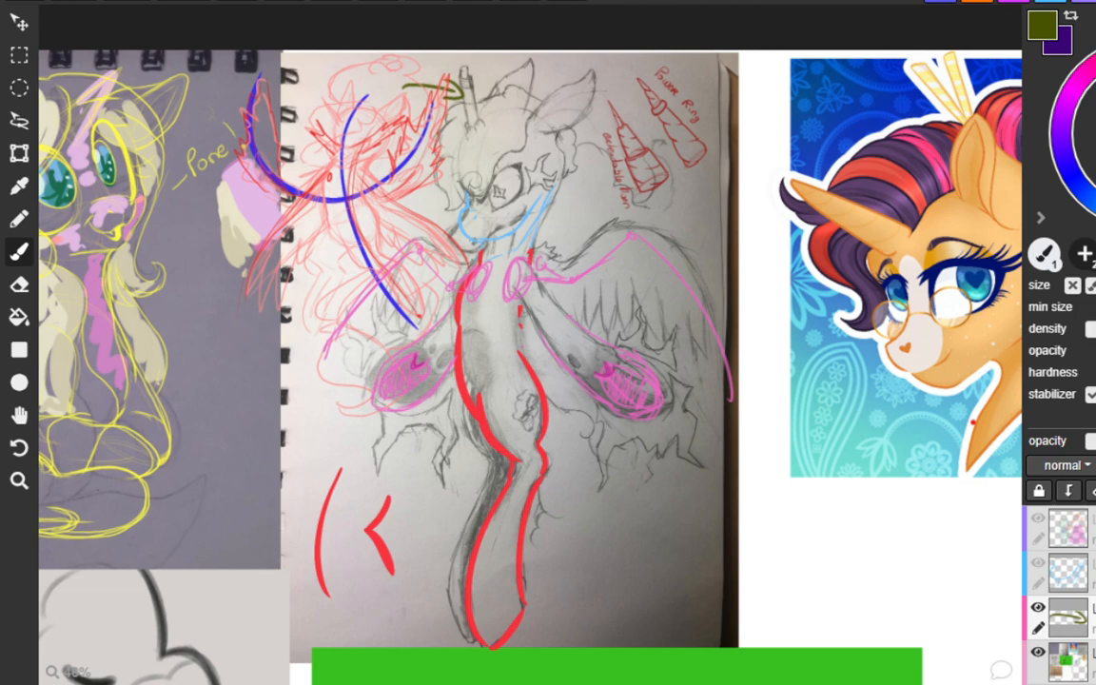
Outline the red figure's cloud-like mane and its lower body and legs in blue.
mouse_move(285, 138)
mouse_down()
mouse_move(309, 76)
mouse_move(371, 59)
mouse_move(379, 105)
mouse_move(347, 138)
mouse_up()
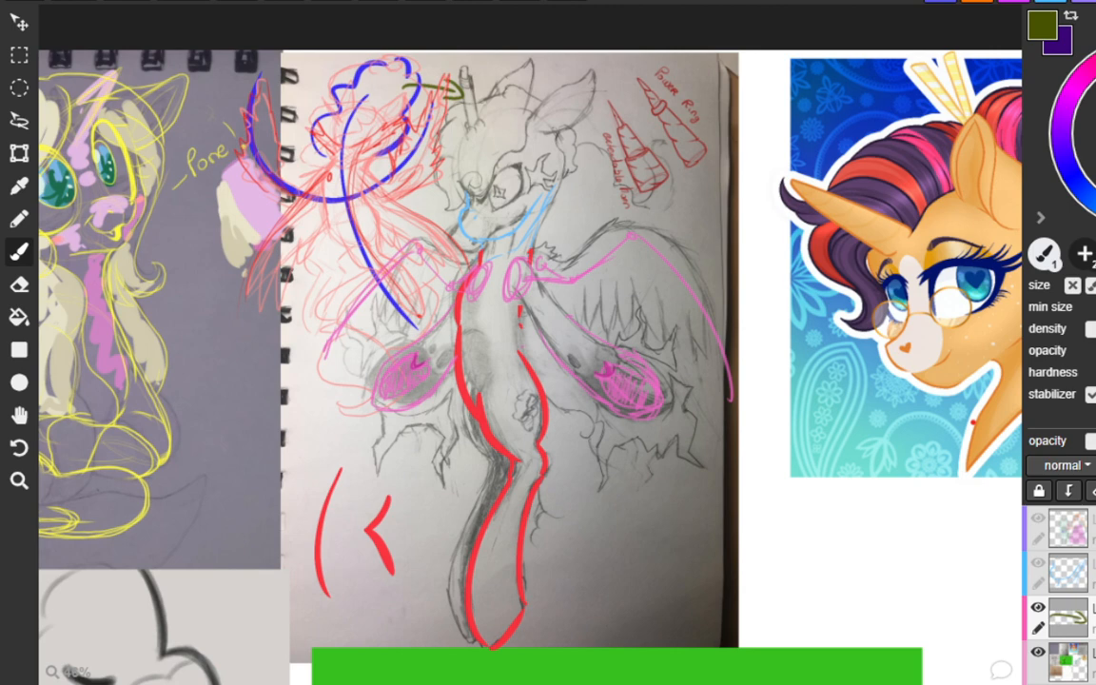
mouse_move(369, 215)
mouse_down()
mouse_move(427, 318)
mouse_move(330, 228)
mouse_up()
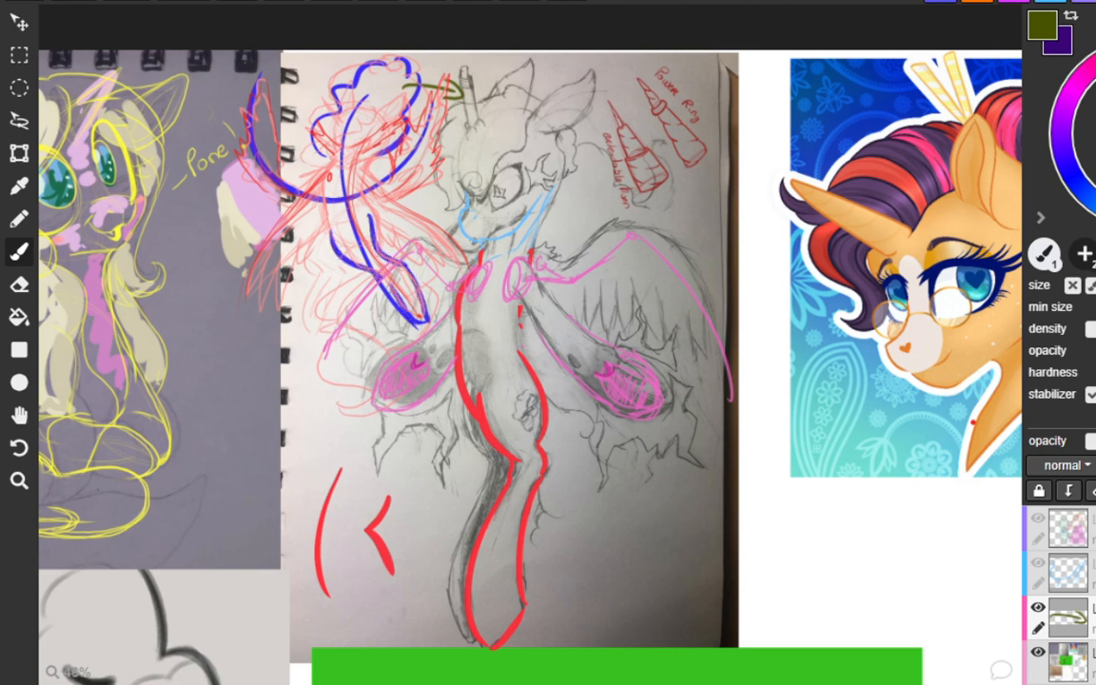
Try a longer blue curve from the top of the red figure's mane down past its legs.
drag(385, 63, 457, 358)
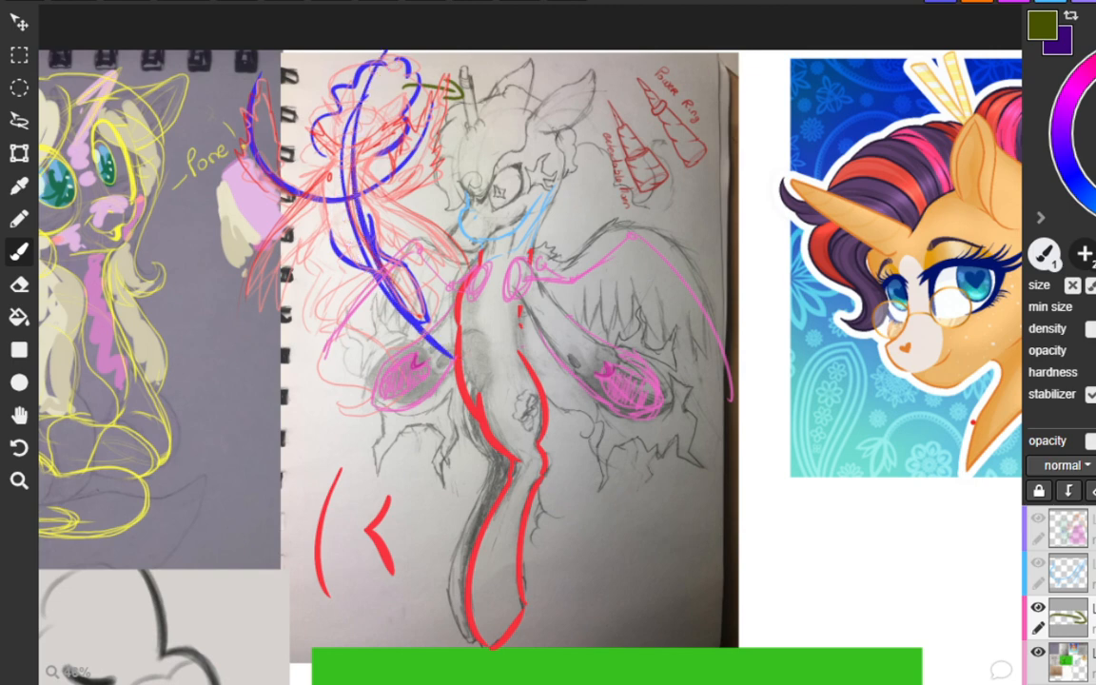
key(ctrl+z)
mouse_move(385, 63)
mouse_down()
mouse_move(342, 195)
mouse_move(458, 355)
mouse_up()
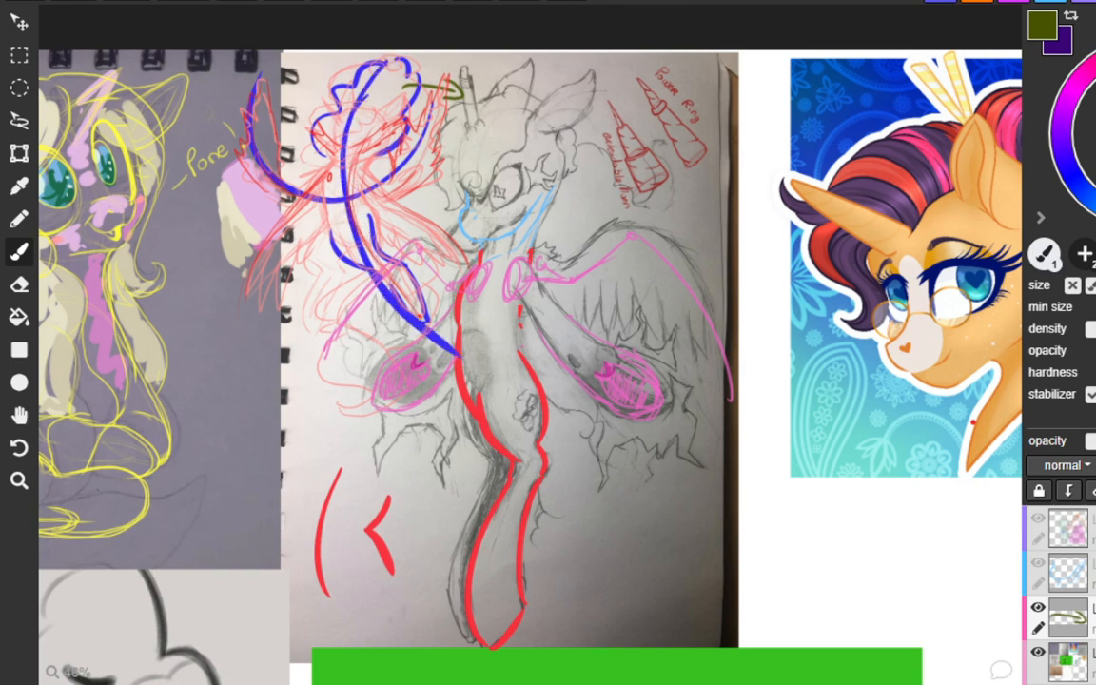
key(ctrl+z)
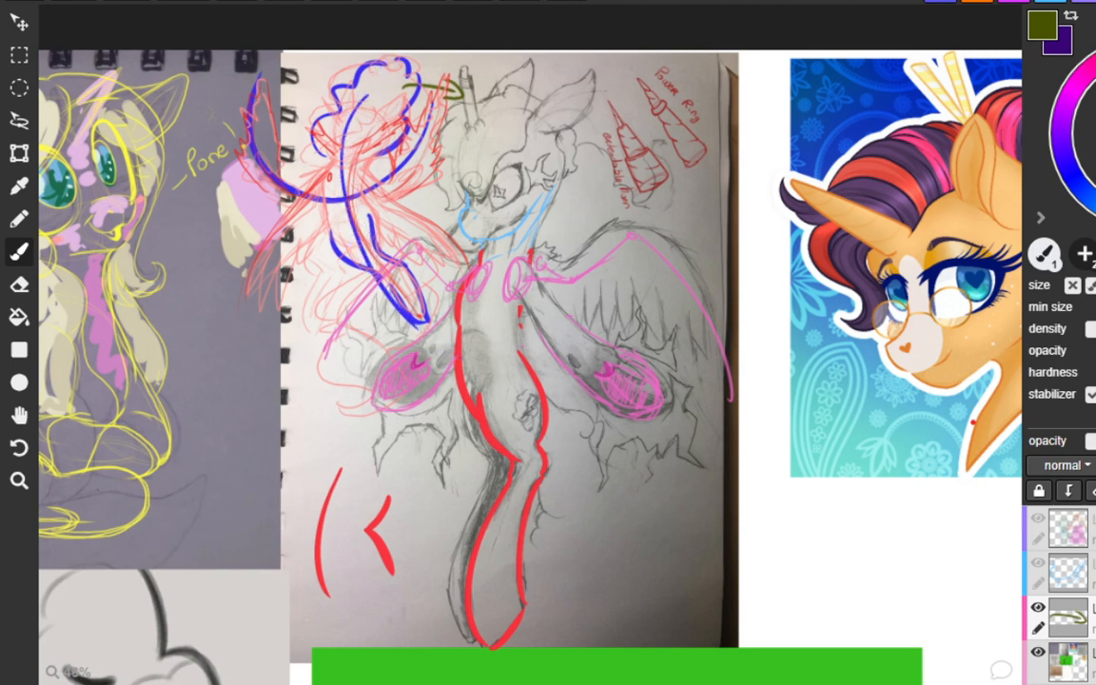
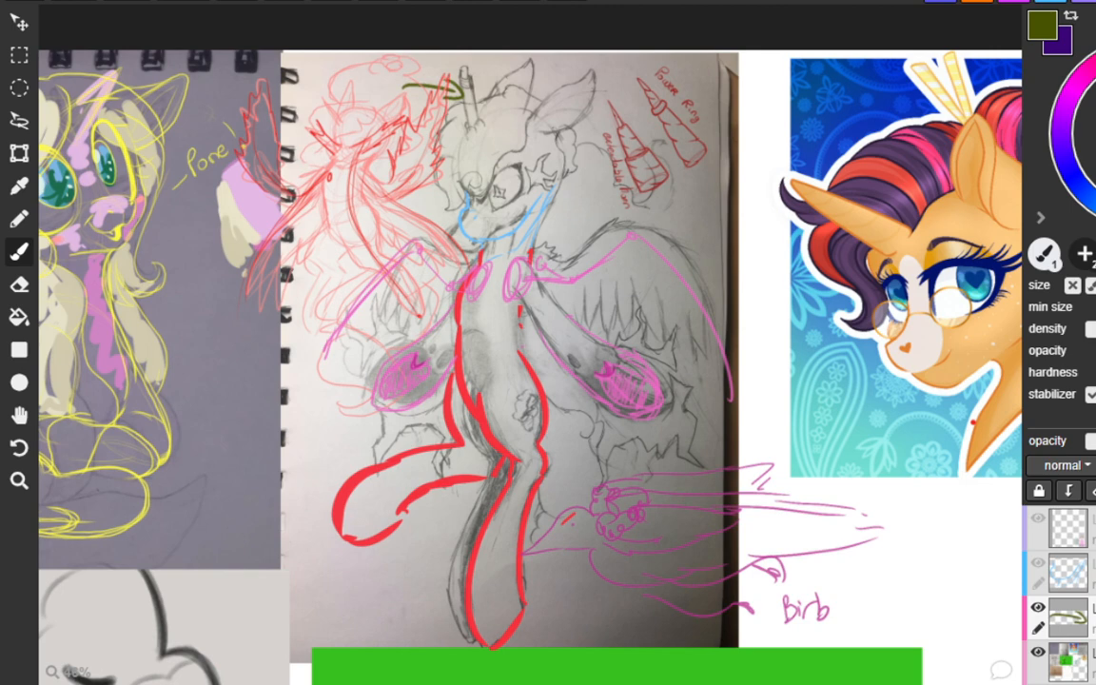
Outline the horn of the orange unicorn portrait in olive green.
drag(345, 581, 341, 596)
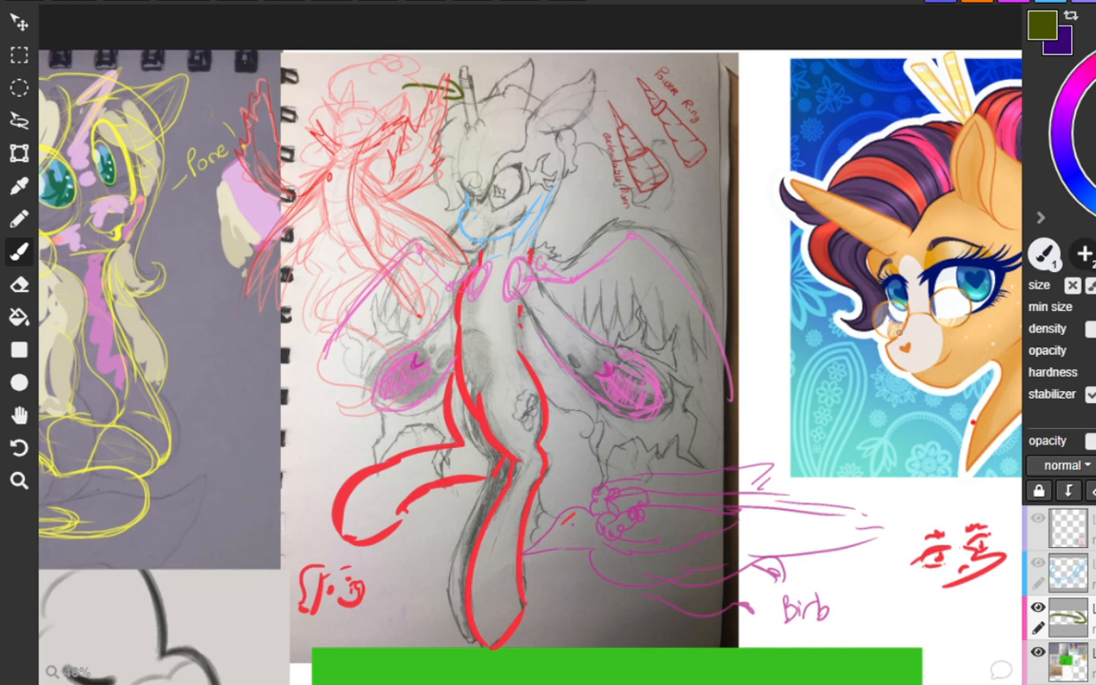
key(space)
key(space)
drag(1018, 371, 554, 382)
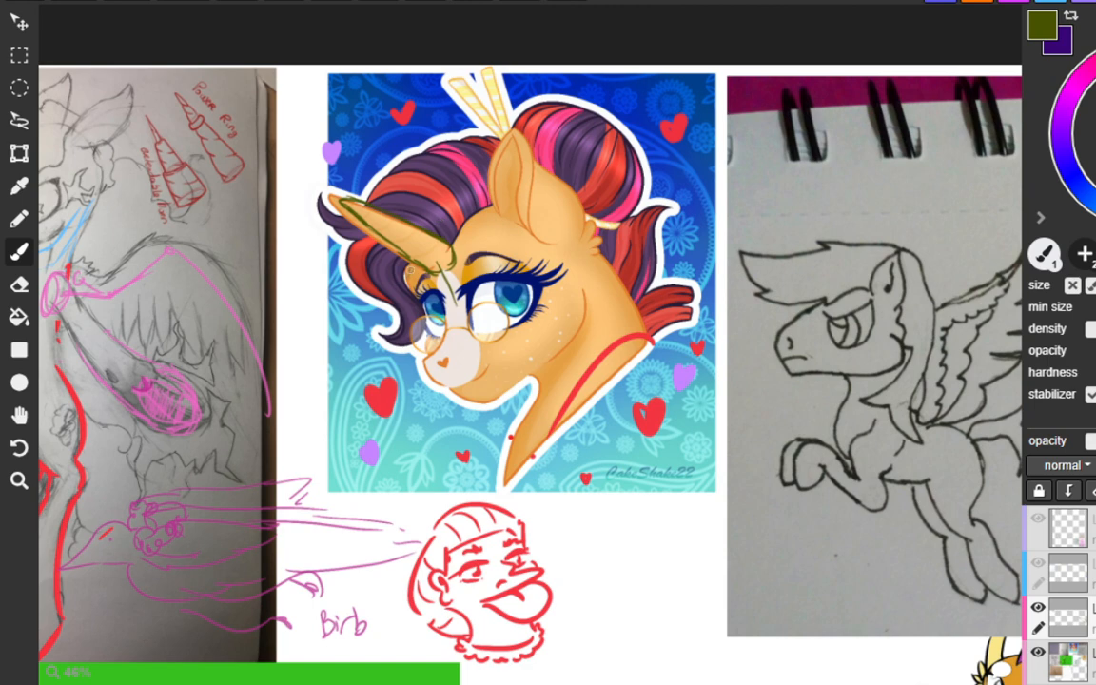
Try a straight red line across the unicorn's face below the eyes and an olive curve under its mouth.
drag(387, 319, 592, 305)
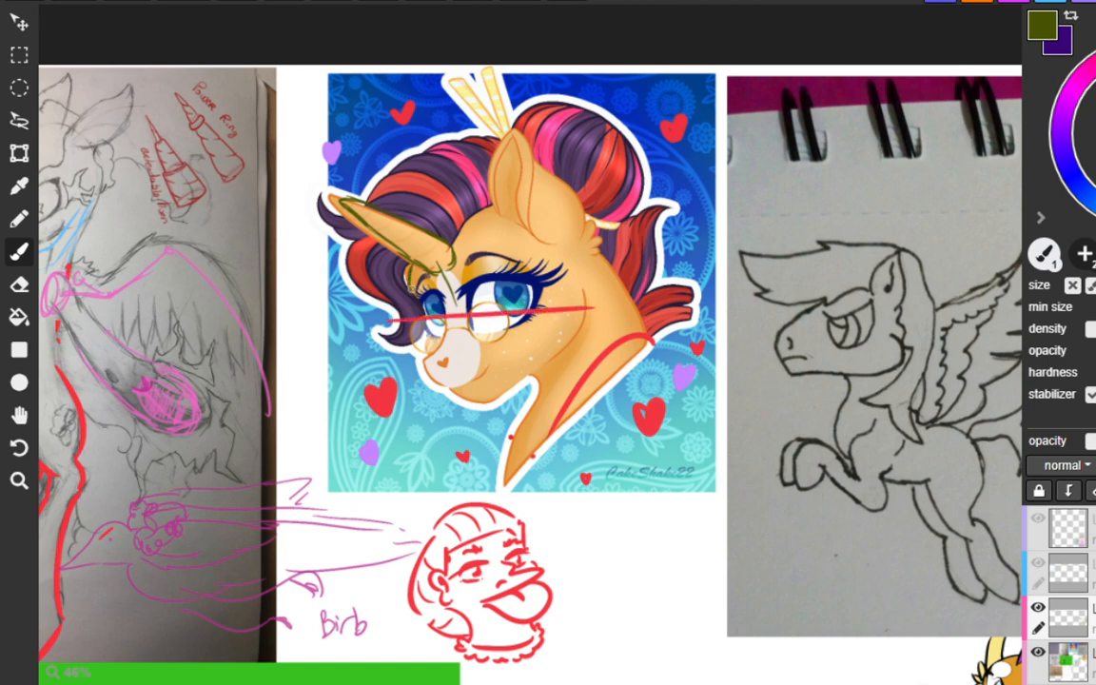
shift+click(417, 429)
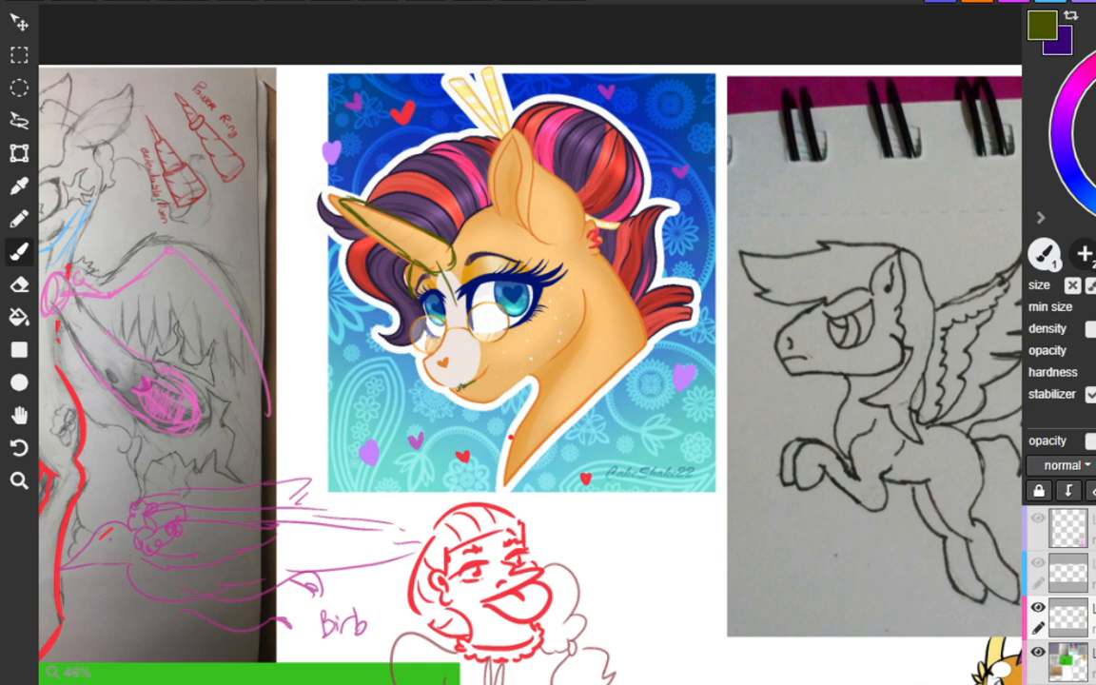
mouse_move(460, 397)
mouse_down()
mouse_move(431, 378)
mouse_move(465, 386)
mouse_up()
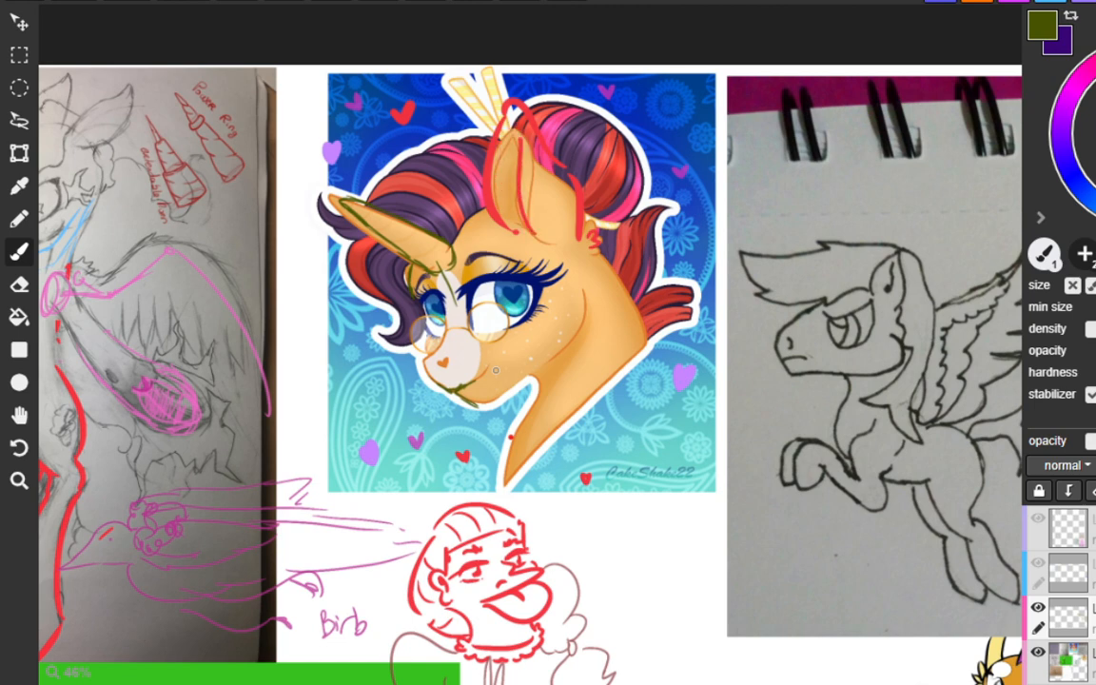
key(e)
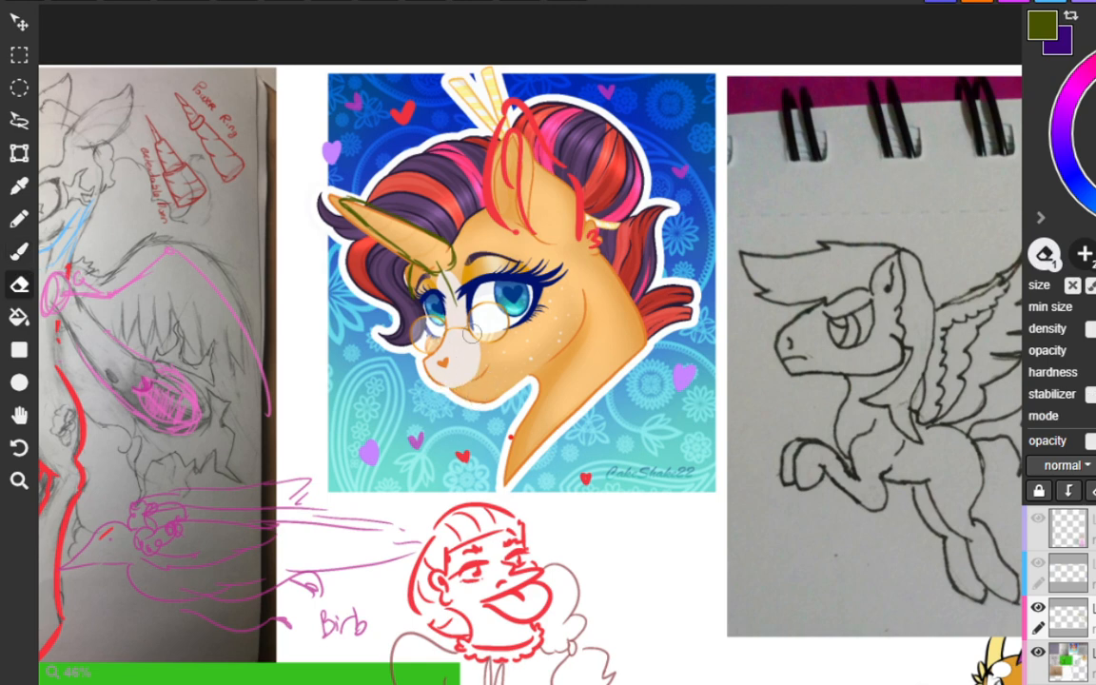
Trace the back of the unicorn's neck in olive, from behind the ear down toward the shoulder.
key(b)
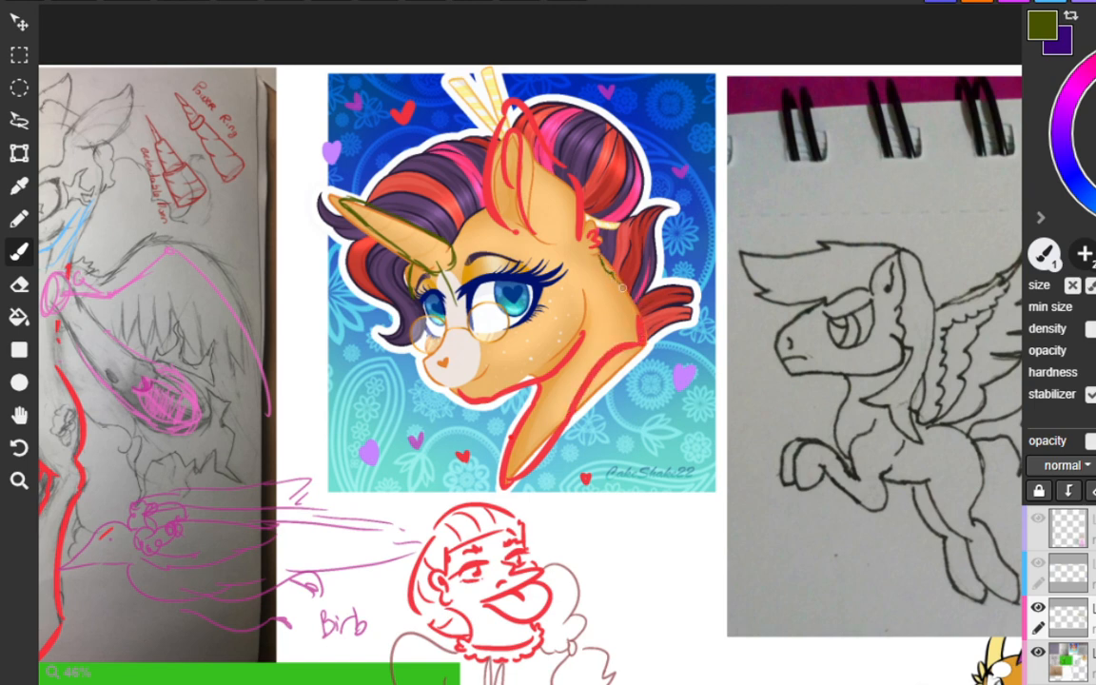
drag(621, 287, 629, 301)
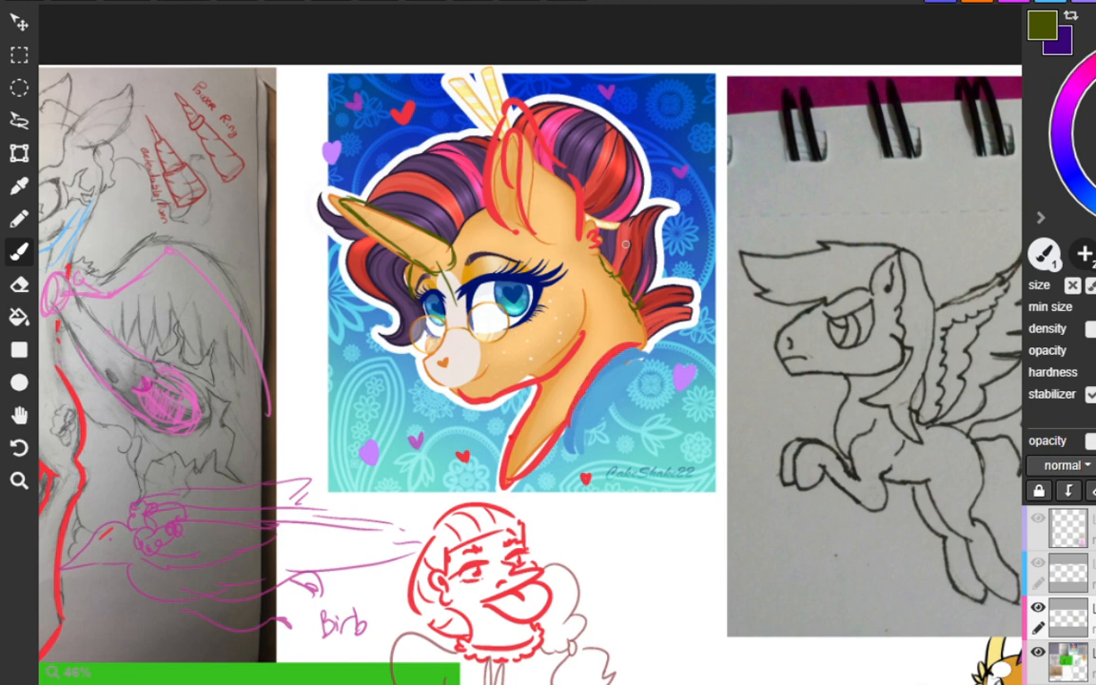
key(ctrl+z)
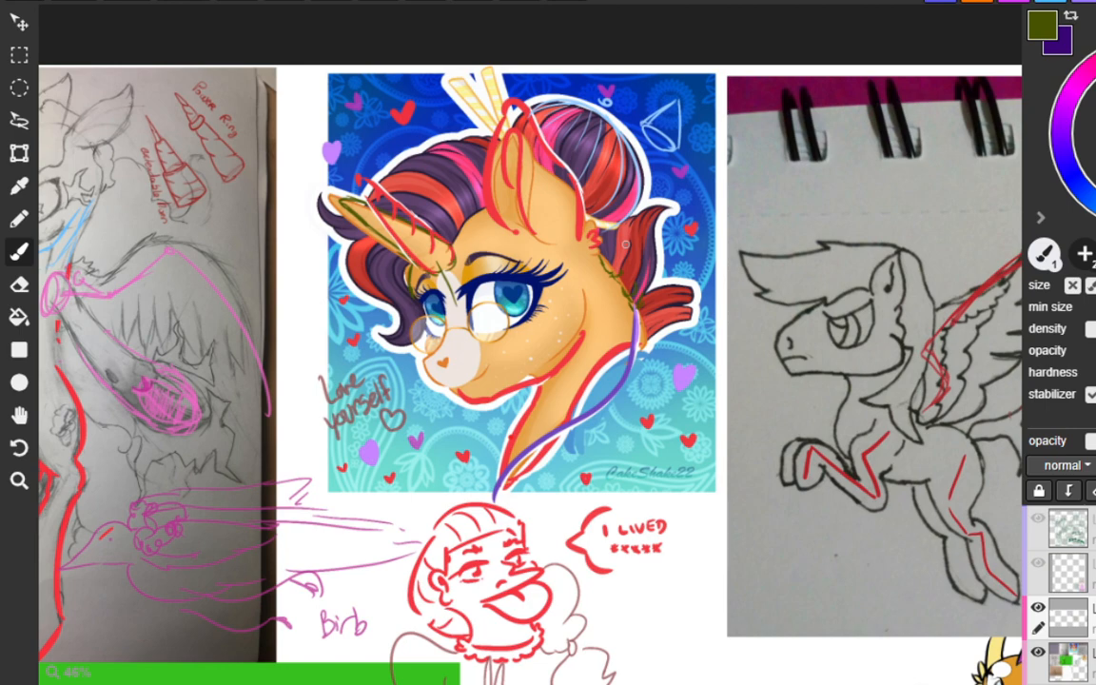
Try a thin red flow curve from the base of the pegasus's tail down through its length.
key(space)
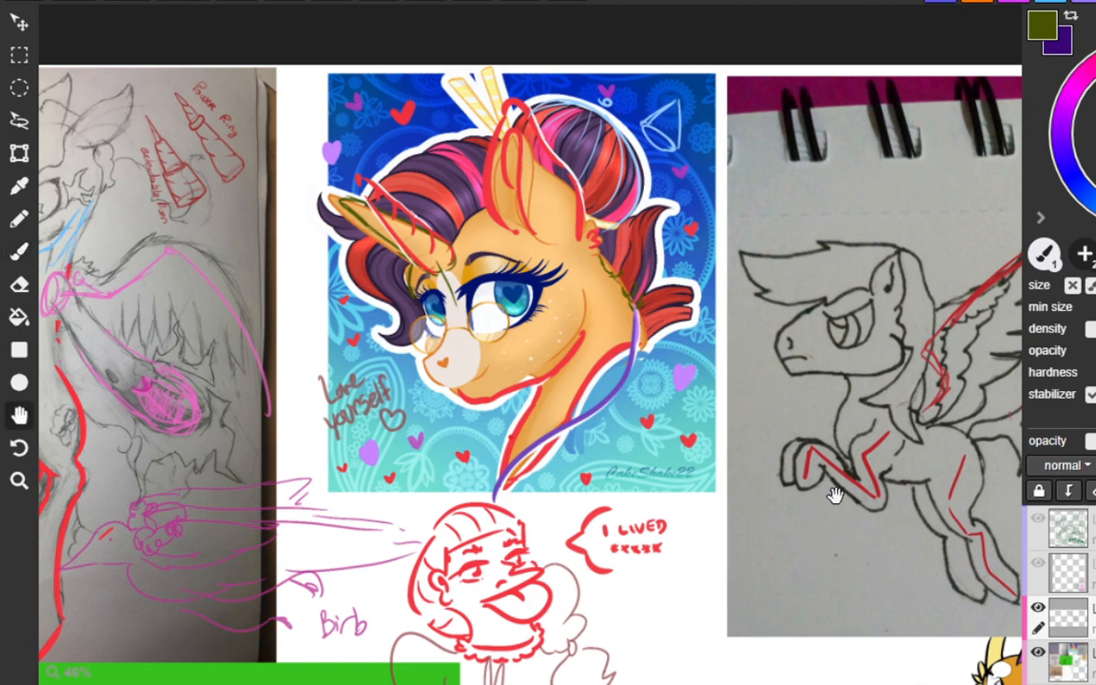
mouse_move(749, 498)
mouse_down()
mouse_move(723, 477)
mouse_move(460, 475)
mouse_move(476, 476)
mouse_up()
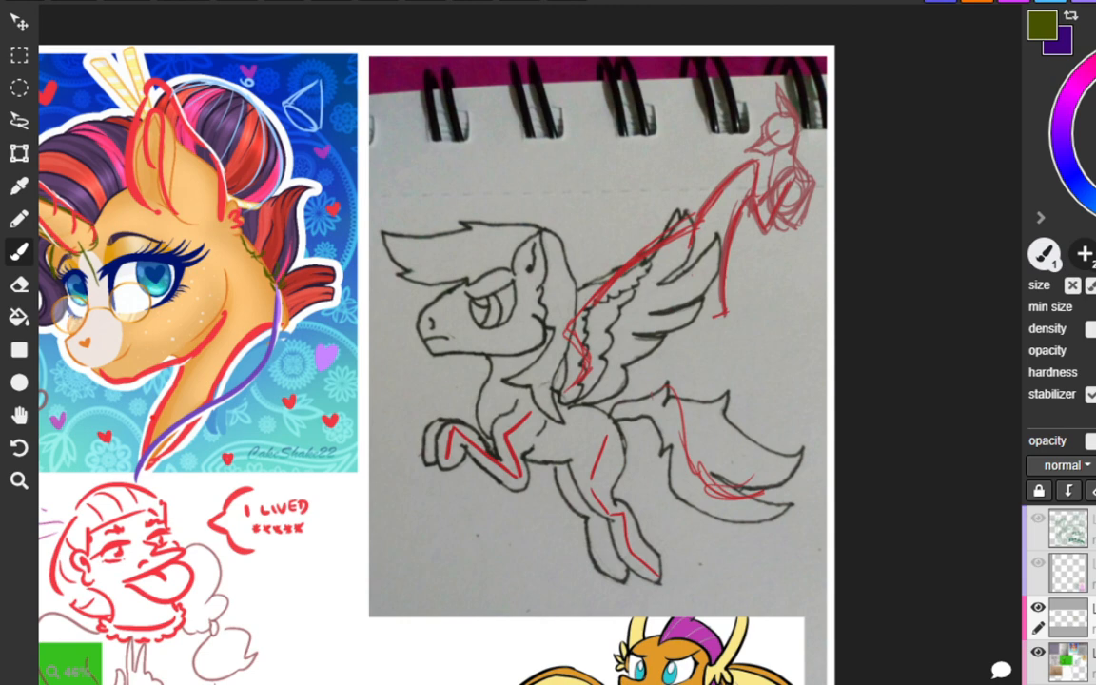
drag(614, 408, 669, 385)
key(ctrl+z)
key(ctrl+z)
key(ctrl+z)
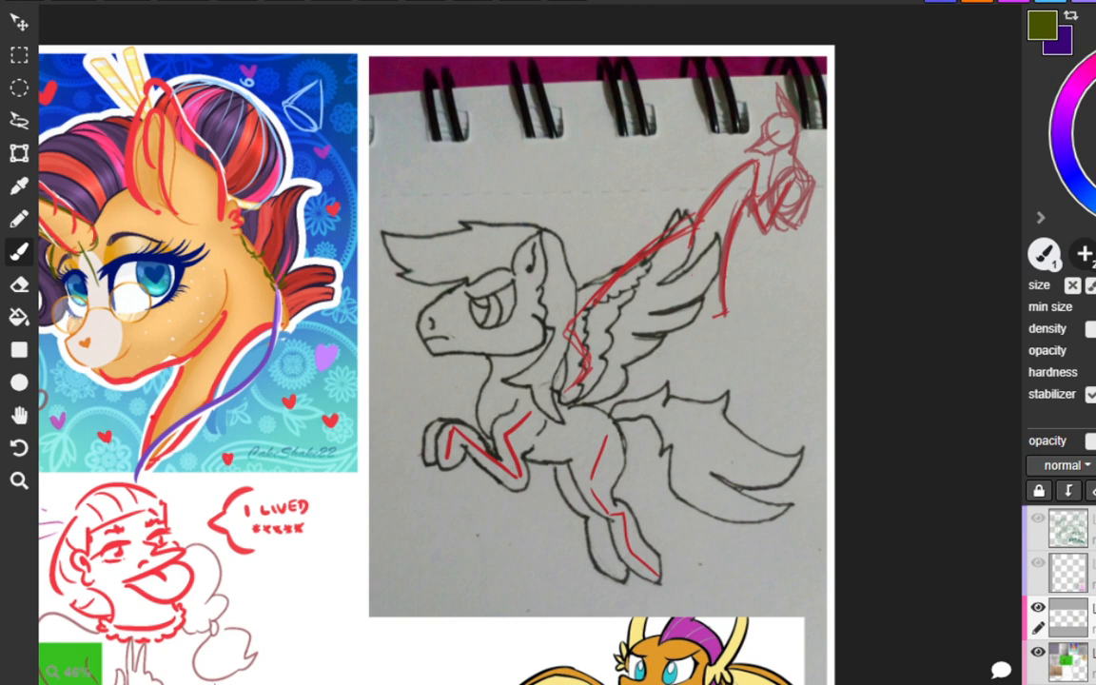
Draw an angular, zigzag red line in the blank space beside the pegasus's wing, ending at the tail.
mouse_move(751, 321)
mouse_down()
mouse_move(744, 383)
mouse_move(788, 375)
mouse_move(746, 521)
mouse_up()
mouse_move(748, 322)
mouse_down()
mouse_move(737, 383)
mouse_move(790, 373)
mouse_move(750, 483)
mouse_up()
key(ctrl+z)
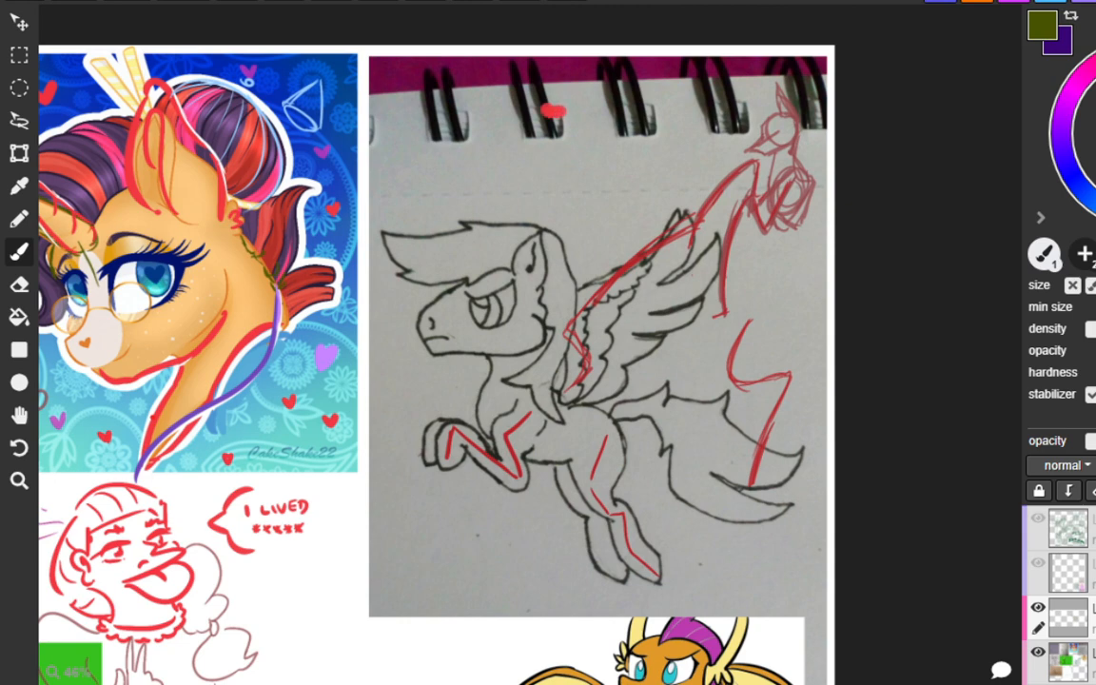
key(ctrl+z)
Try several yellow curves sweeping down through the blank paper above the pegasus's head and mane.
drag(379, 131, 582, 195)
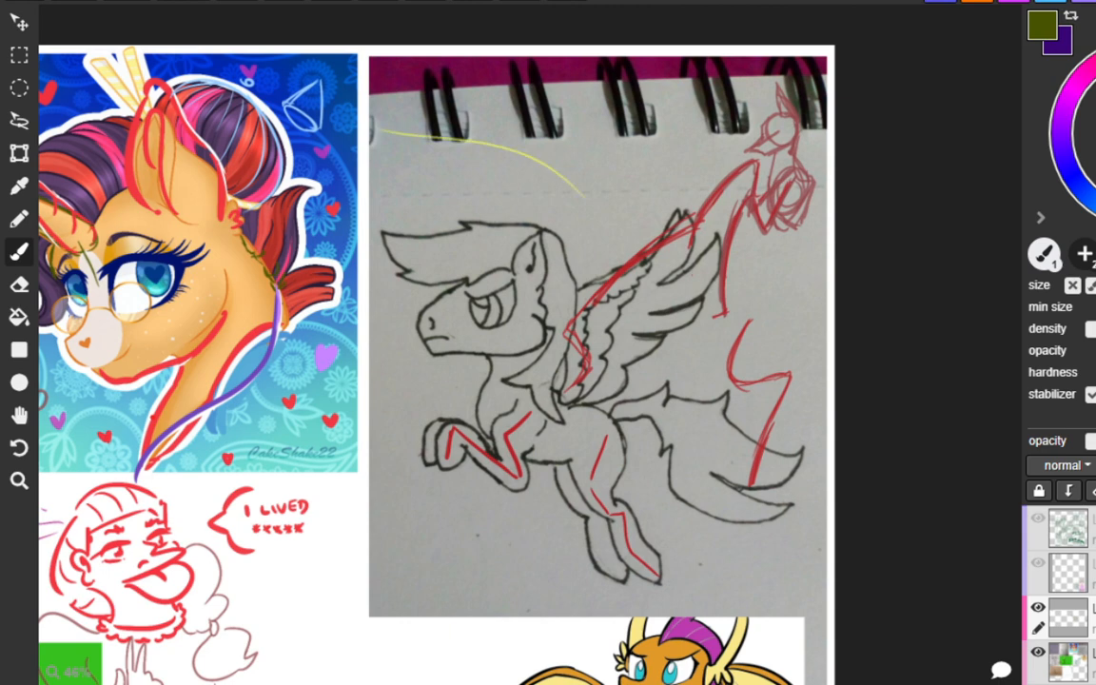
key(ctrl+z)
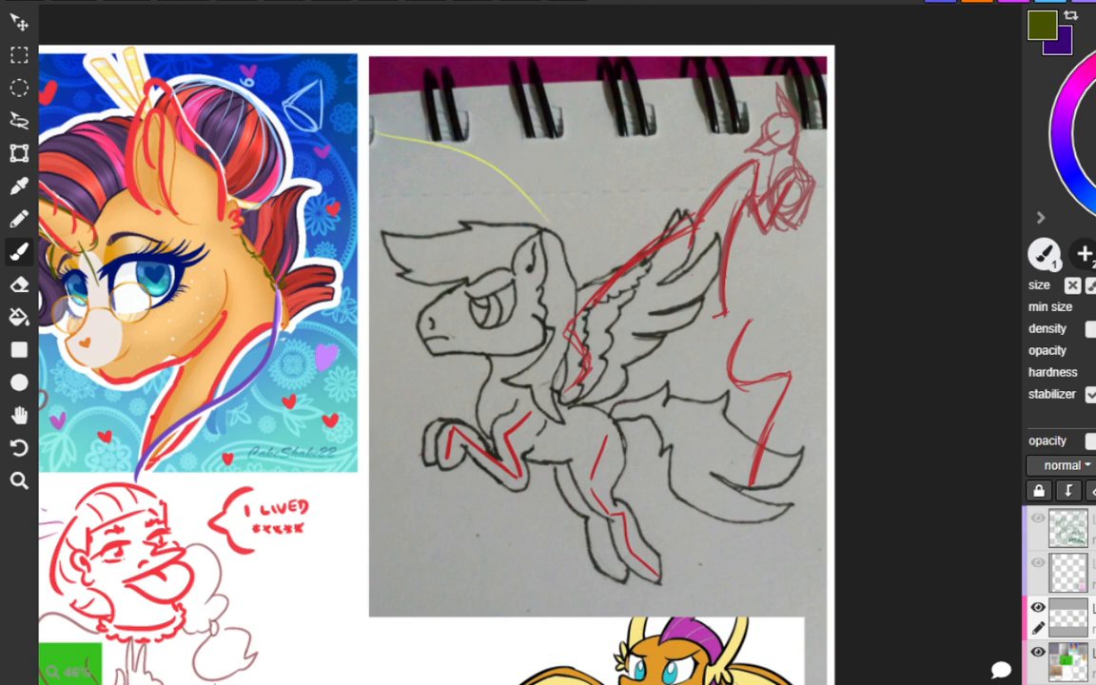
key(ctrl+z)
drag(379, 121, 513, 200)
key(ctrl+z)
drag(388, 116, 533, 216)
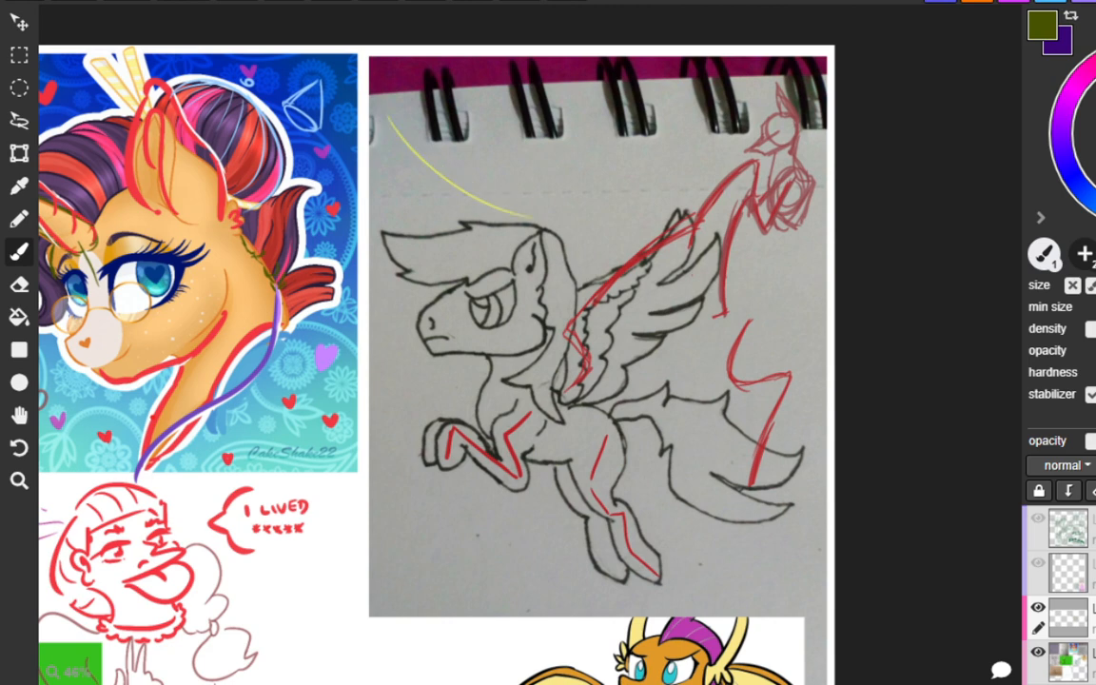
drag(418, 147, 471, 173)
key(ctrl+z)
mouse_move(461, 170)
mouse_down()
mouse_move(492, 171)
mouse_move(485, 184)
mouse_up()
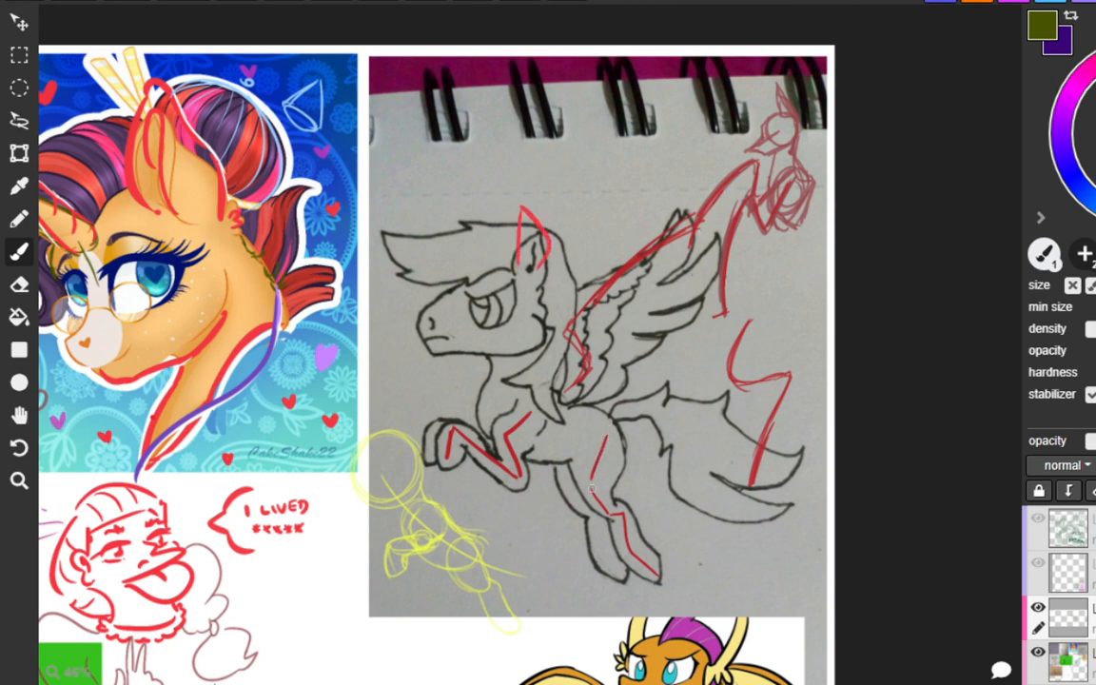
Draw a thin, nearly straight olive line down the pegasus's hind thigh, replacing a thicker slanted stroke.
mouse_move(598, 432)
mouse_down()
mouse_move(585, 487)
mouse_move(591, 443)
mouse_up()
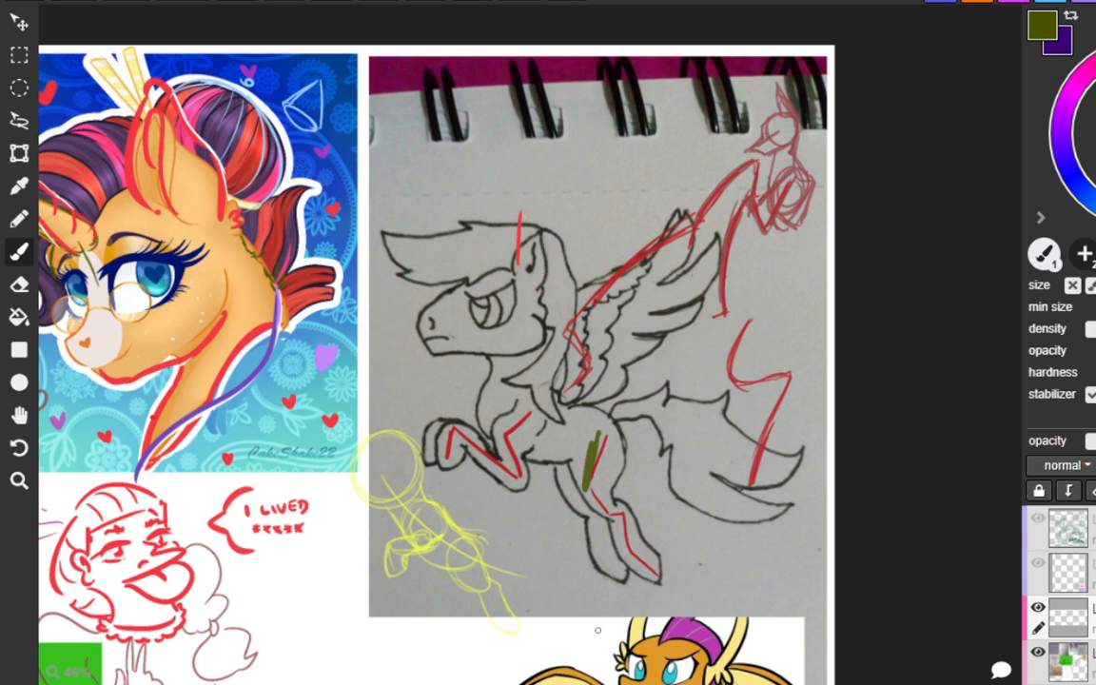
key(ctrl+z)
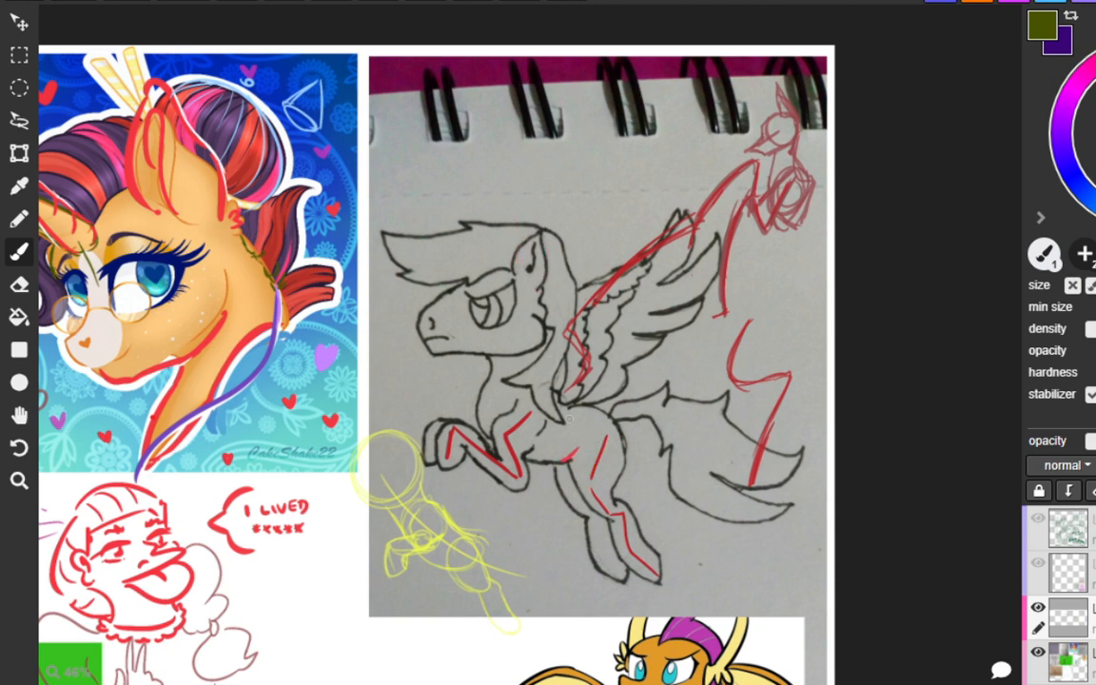
drag(599, 431, 598, 496)
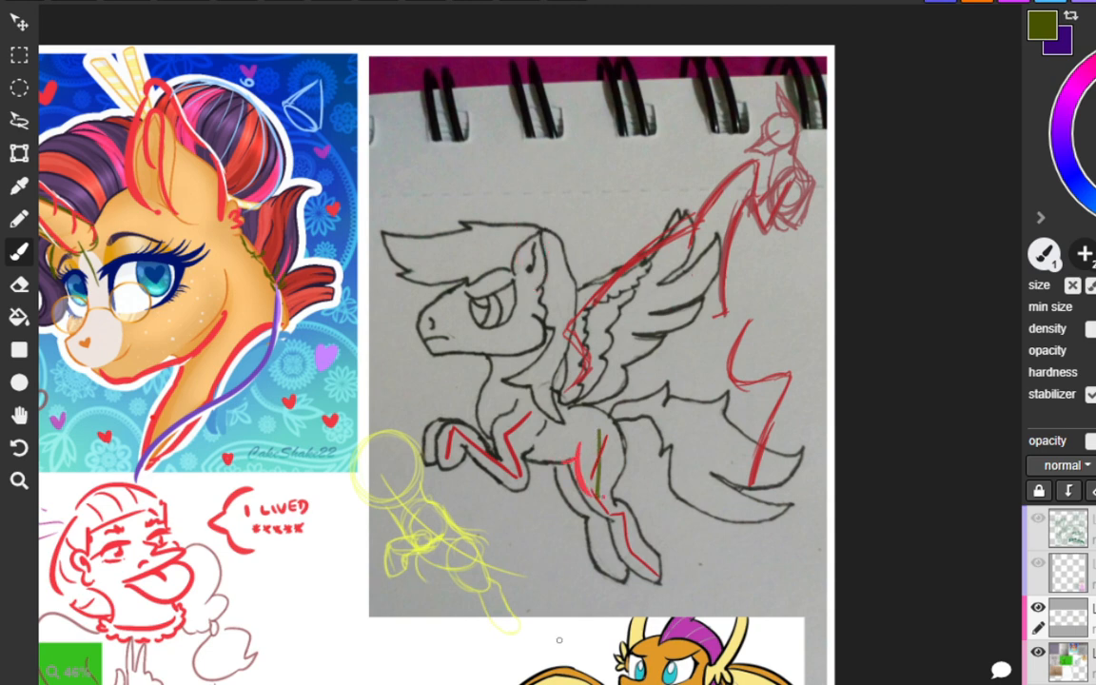
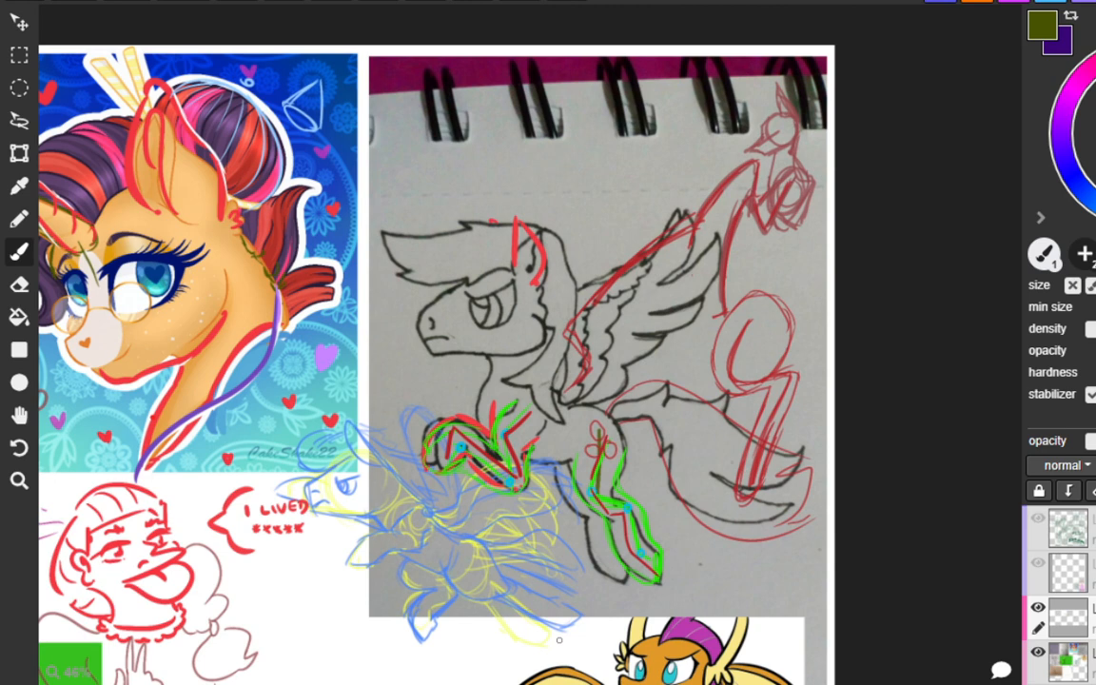
Write the red note "Draw from shoulder" on the blank paper above the pegasus's wing.
mouse_move(541, 152)
mouse_down()
mouse_move(549, 166)
mouse_move(591, 153)
mouse_move(659, 160)
mouse_up()
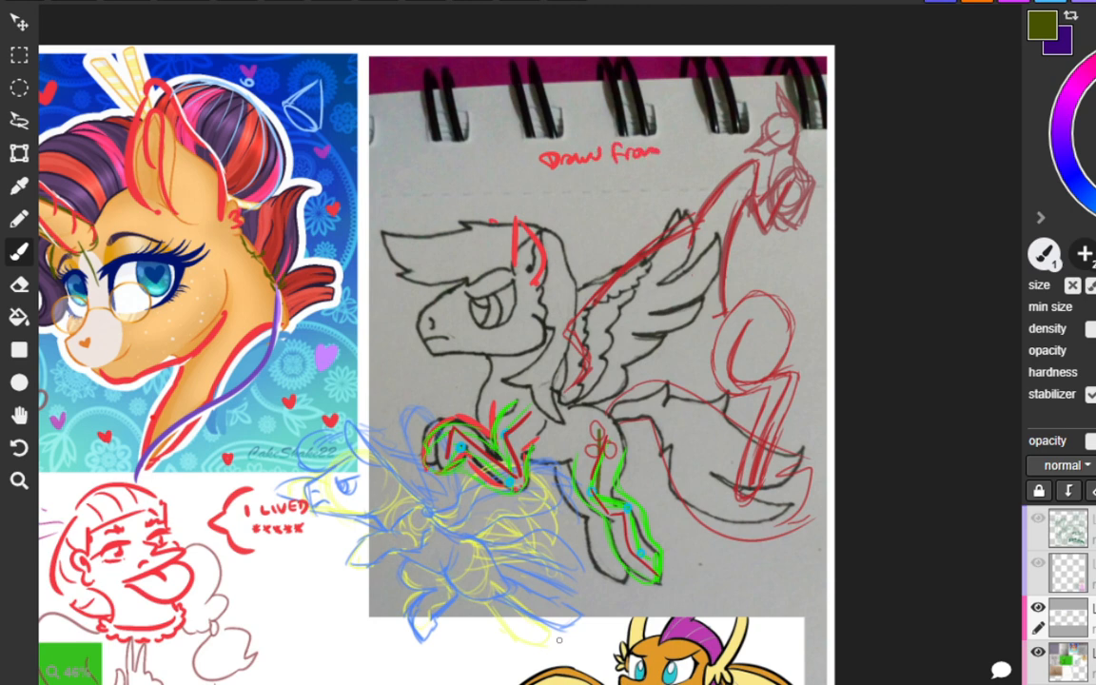
mouse_move(576, 162)
mouse_down()
mouse_move(569, 179)
mouse_move(641, 164)
mouse_up()
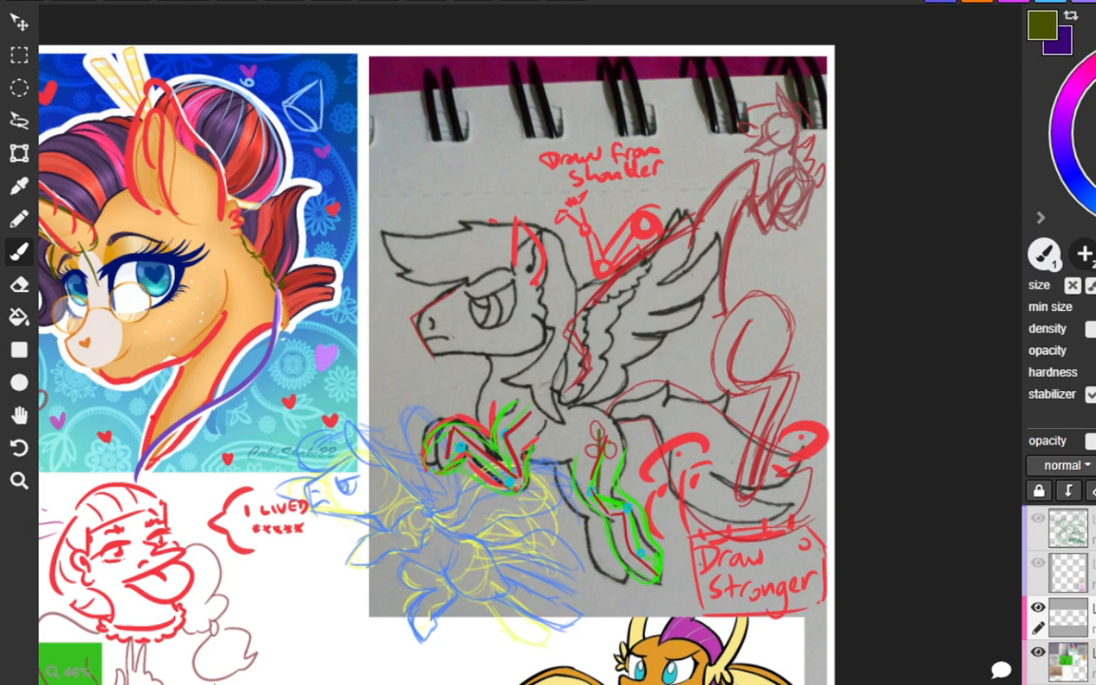
Redraw the outline of the raised hoof in red on the grey sketch of the curly-maned pony.
scroll(885, 246, down, 3)
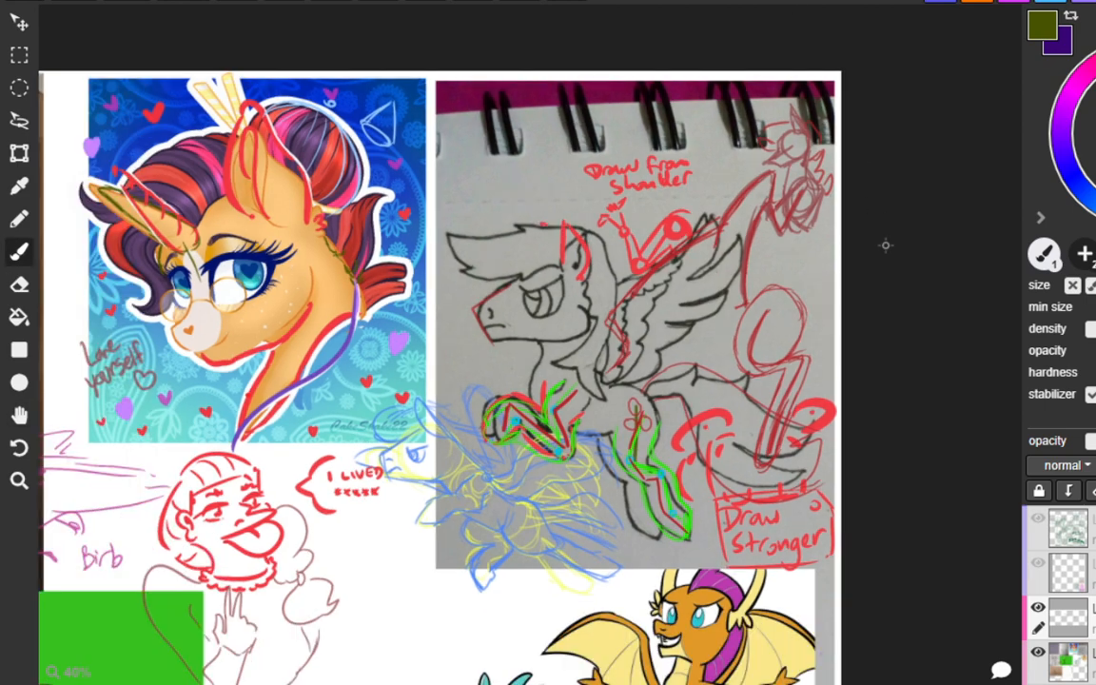
key(space)
drag(402, 415, 865, 274)
scroll(456, 376, up, 4)
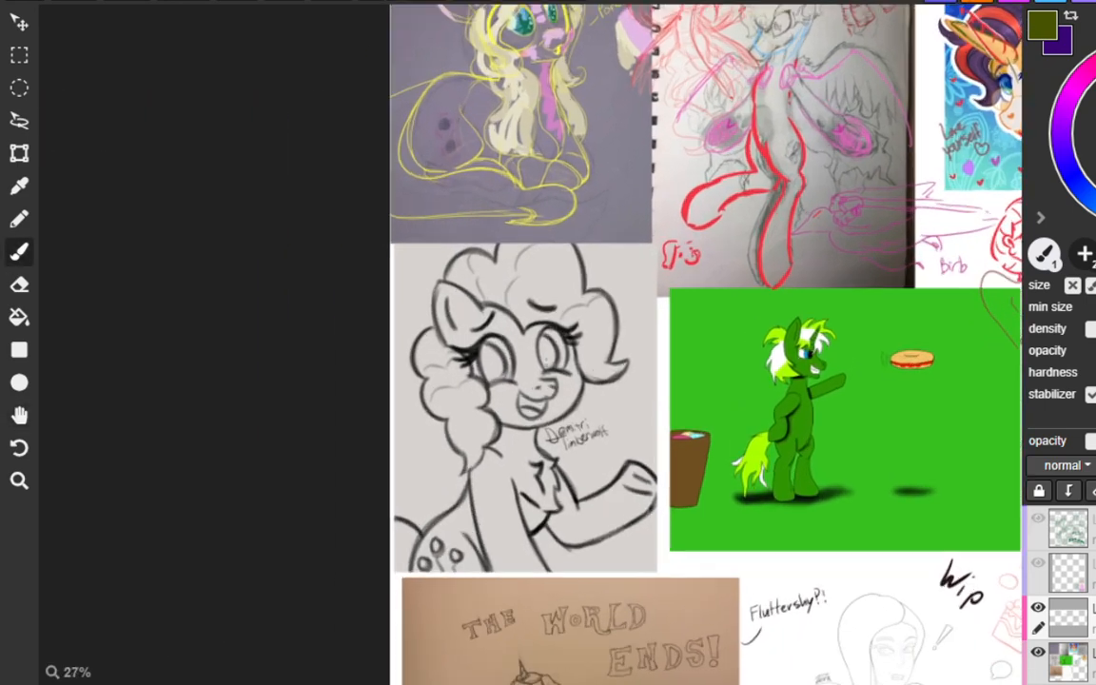
scroll(395, 376, down, 1)
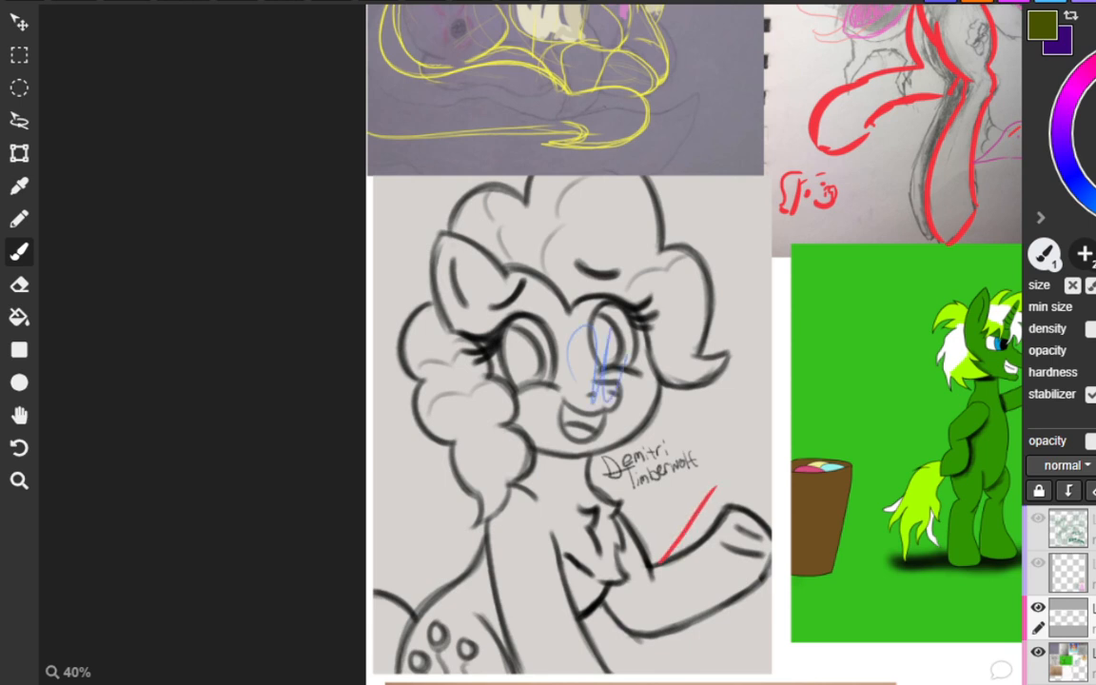
mouse_move(734, 492)
mouse_down()
mouse_move(754, 509)
mouse_move(768, 553)
mouse_up()
key(ctrl+z)
drag(739, 494, 769, 561)
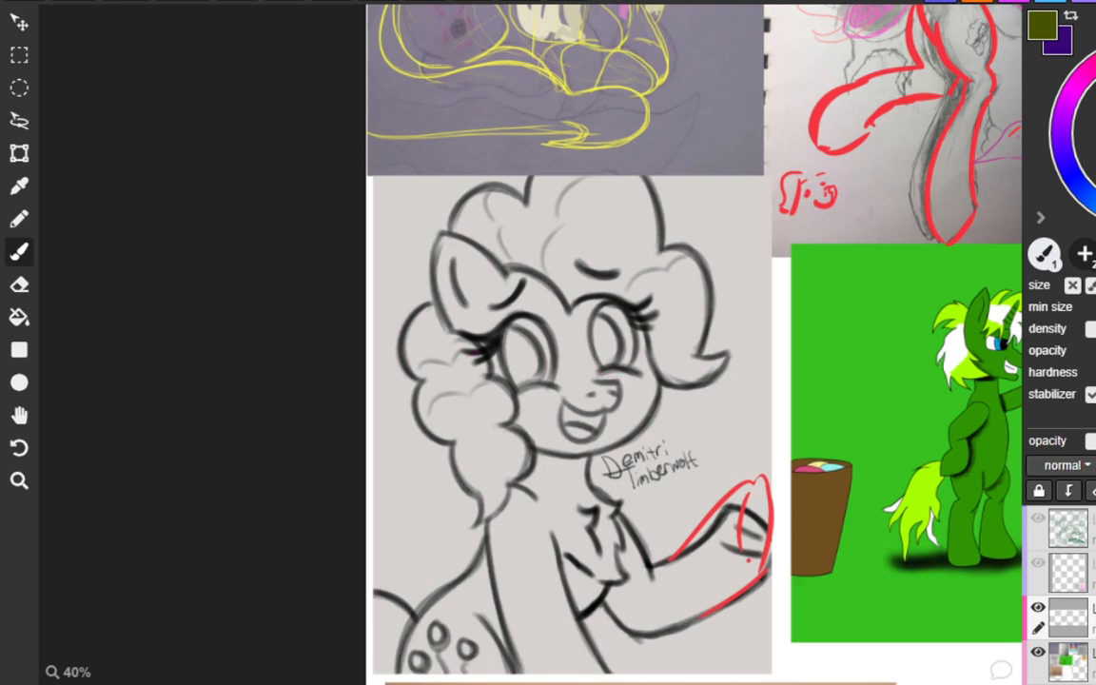
Try a red box construction over the curly-maned pony's muzzle to show its form.
drag(591, 340, 600, 377)
key(ctrl+z)
mouse_move(591, 342)
mouse_down()
mouse_move(604, 379)
mouse_move(628, 392)
mouse_move(603, 416)
mouse_up()
key(ctrl+z)
drag(618, 384, 622, 410)
mouse_move(568, 379)
mouse_down()
mouse_move(589, 386)
mouse_move(590, 410)
mouse_move(618, 381)
mouse_up()
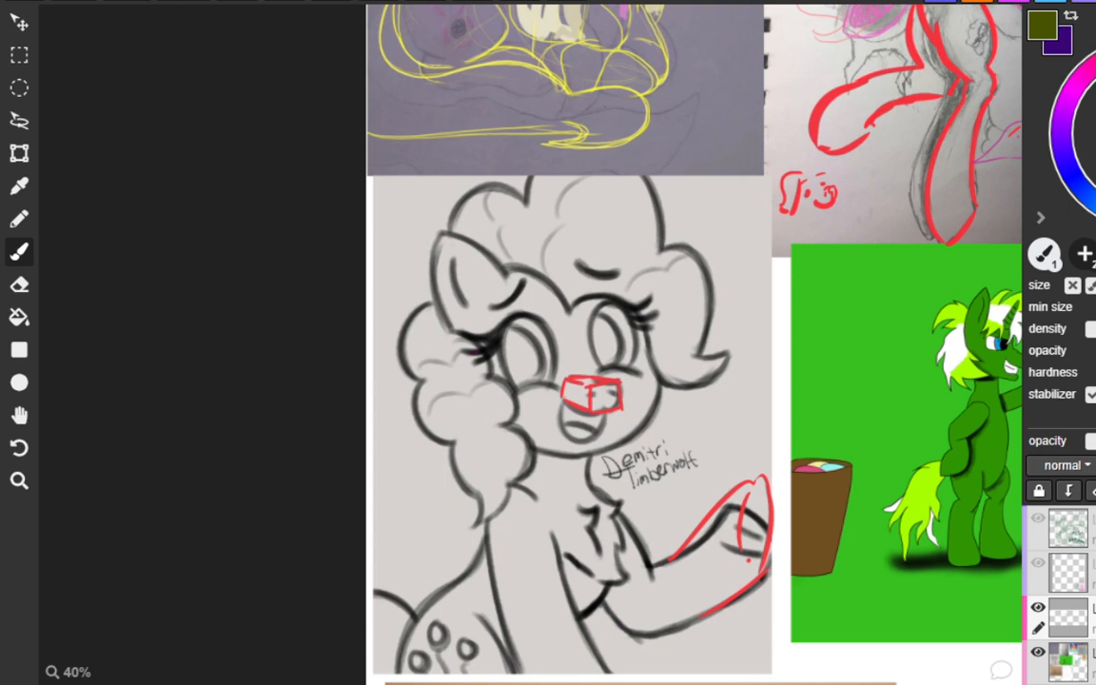
drag(592, 363, 565, 372)
Sketch a small dark red face profile with eyes and a brow line in the space beside the curly-maned pony's cheek.
drag(720, 385, 743, 393)
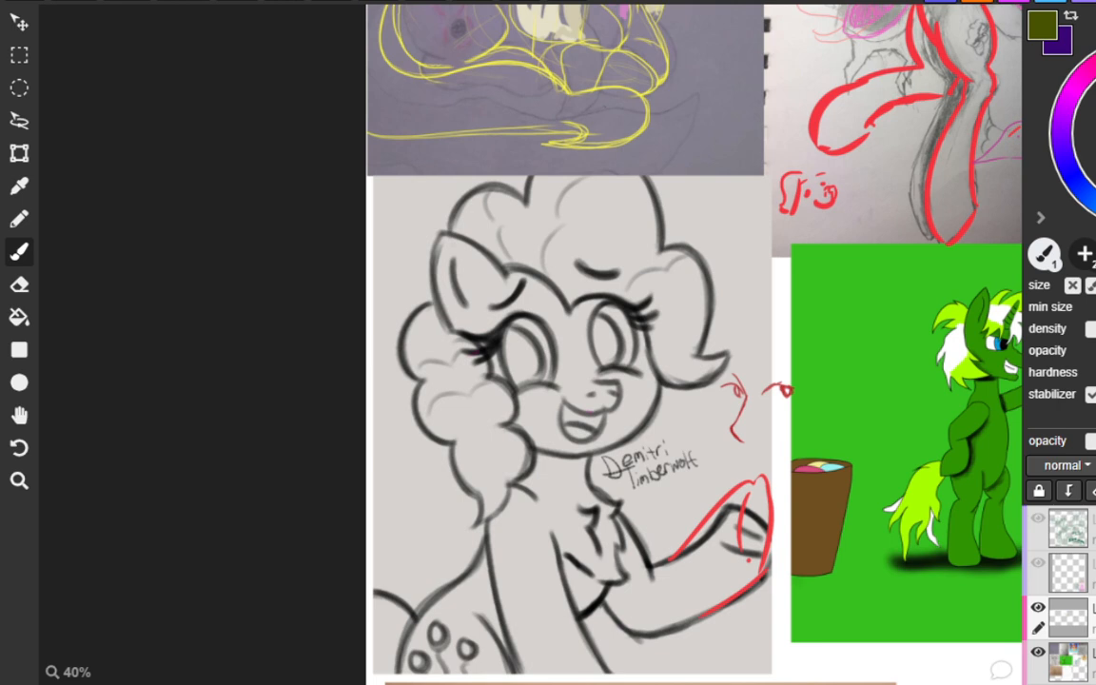
drag(752, 375, 811, 366)
drag(720, 372, 737, 378)
click(784, 390)
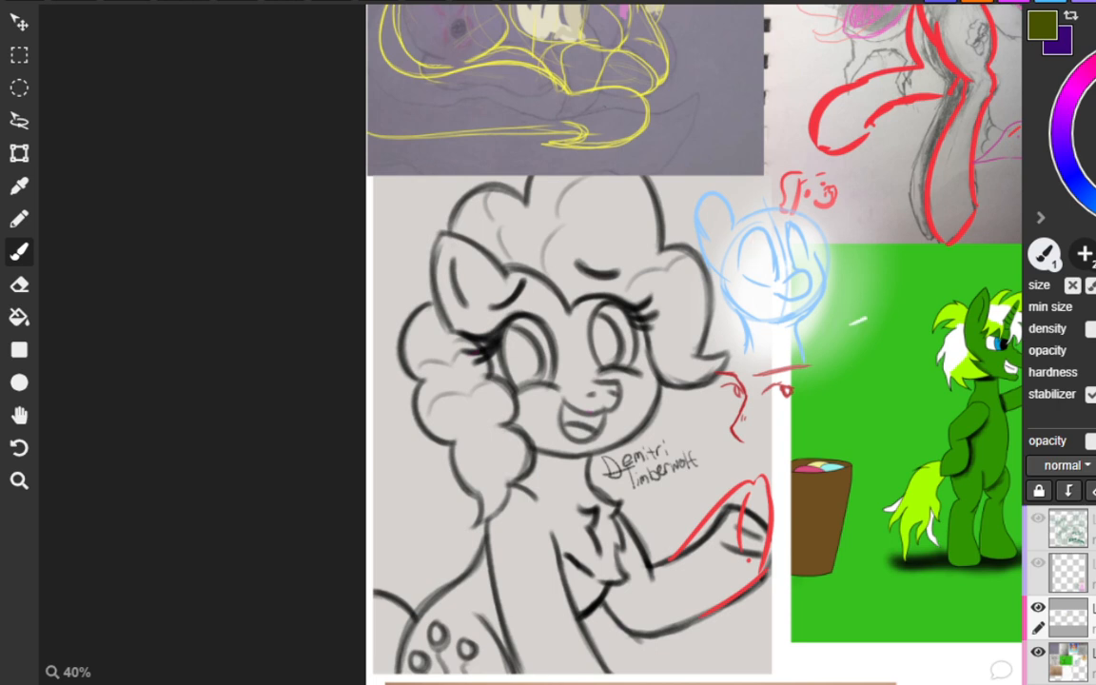
Try white curved face strokes on the green background between the small blue head and the green unicorn.
mouse_move(871, 353)
mouse_down()
mouse_move(860, 272)
mouse_move(819, 326)
mouse_move(842, 364)
mouse_move(900, 396)
mouse_up()
mouse_move(914, 295)
mouse_down()
mouse_move(908, 355)
mouse_move(897, 304)
mouse_up()
key(ctrl+z)
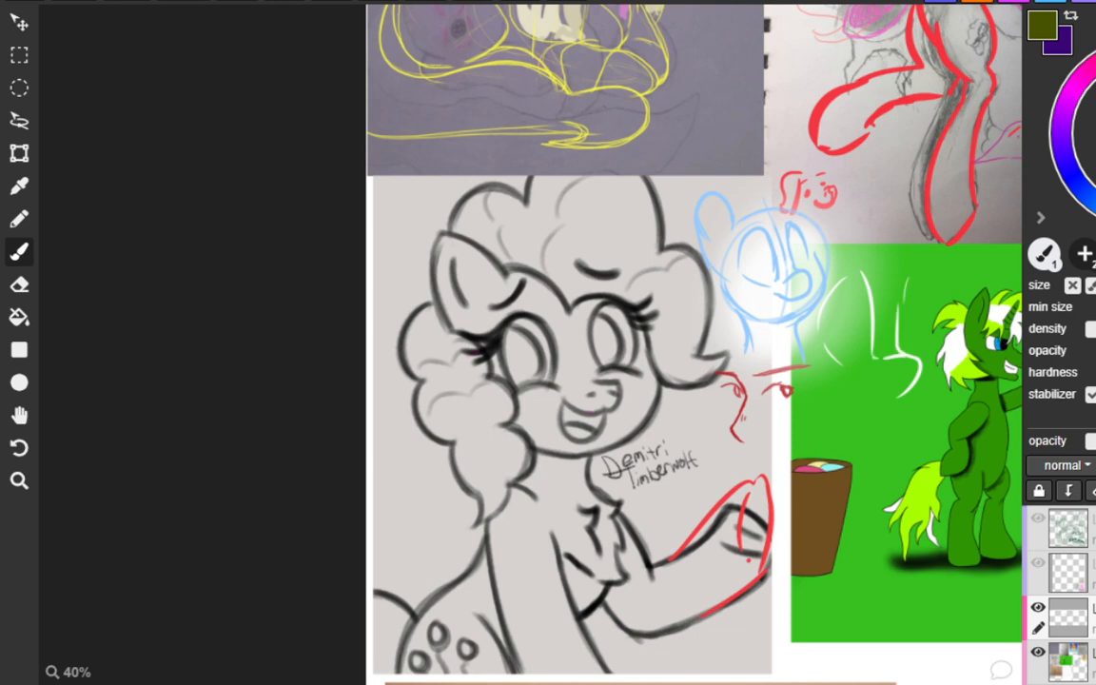
drag(902, 306, 926, 304)
drag(872, 369, 880, 373)
drag(915, 381, 899, 395)
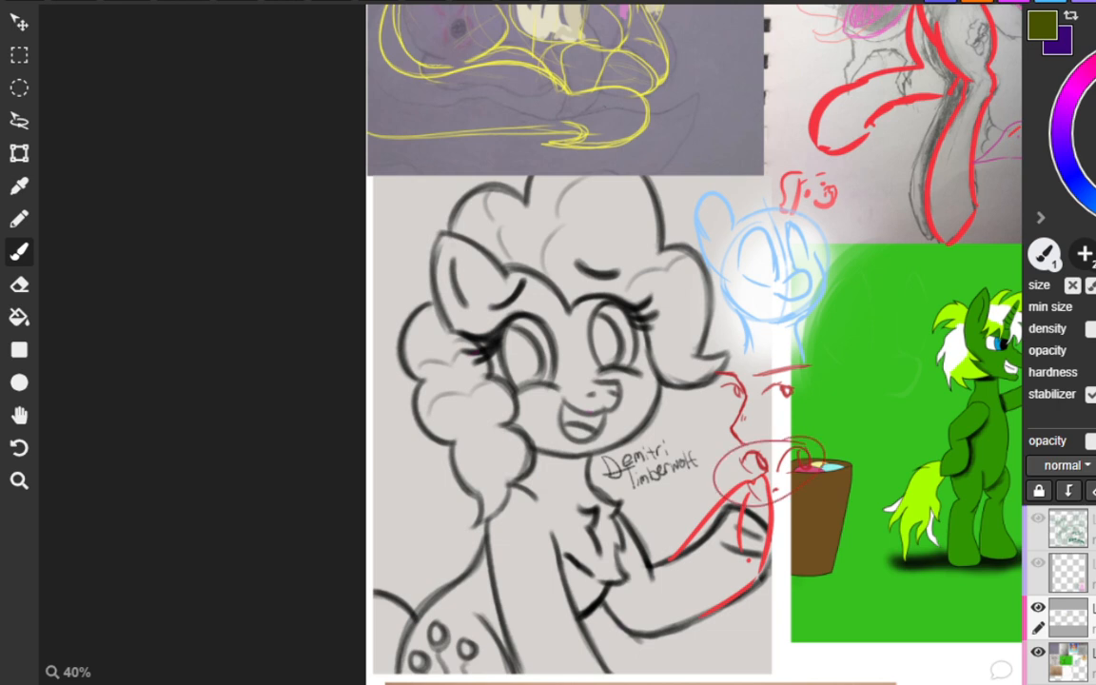
Undo the red oval around the small eyes and try short white strokes above the pony's raised foreleg.
key(ctrl+z)
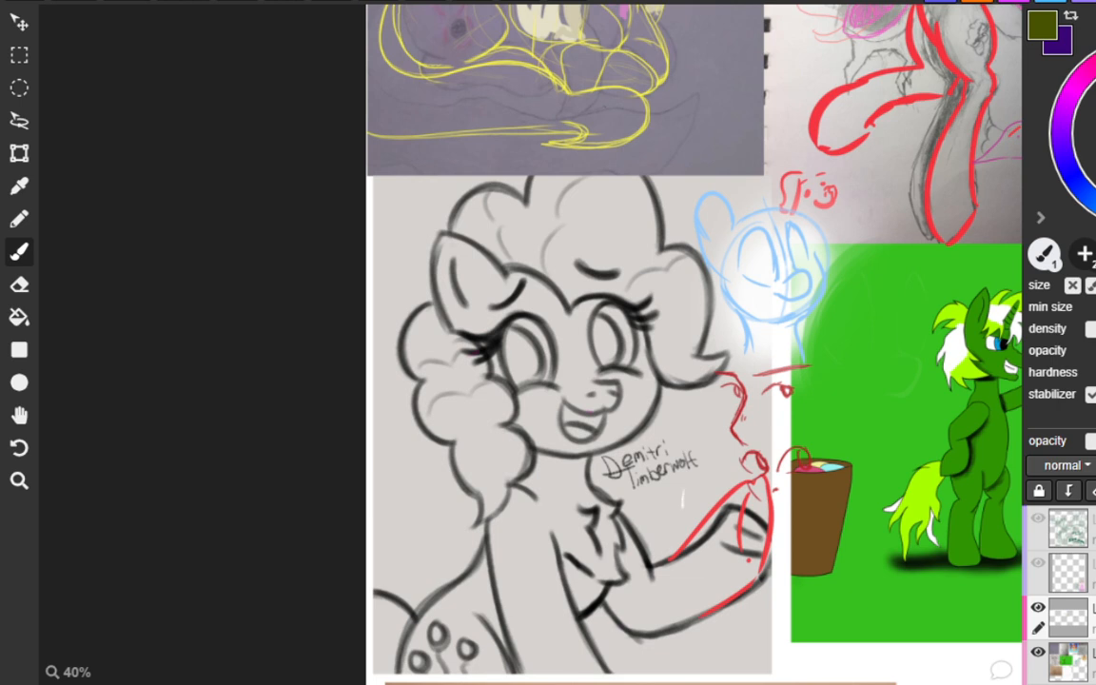
mouse_move(682, 489)
mouse_down()
mouse_move(685, 469)
mouse_move(708, 457)
mouse_move(713, 473)
mouse_move(689, 510)
mouse_up()
mouse_move(663, 509)
mouse_down()
mouse_move(651, 531)
mouse_move(671, 531)
mouse_up()
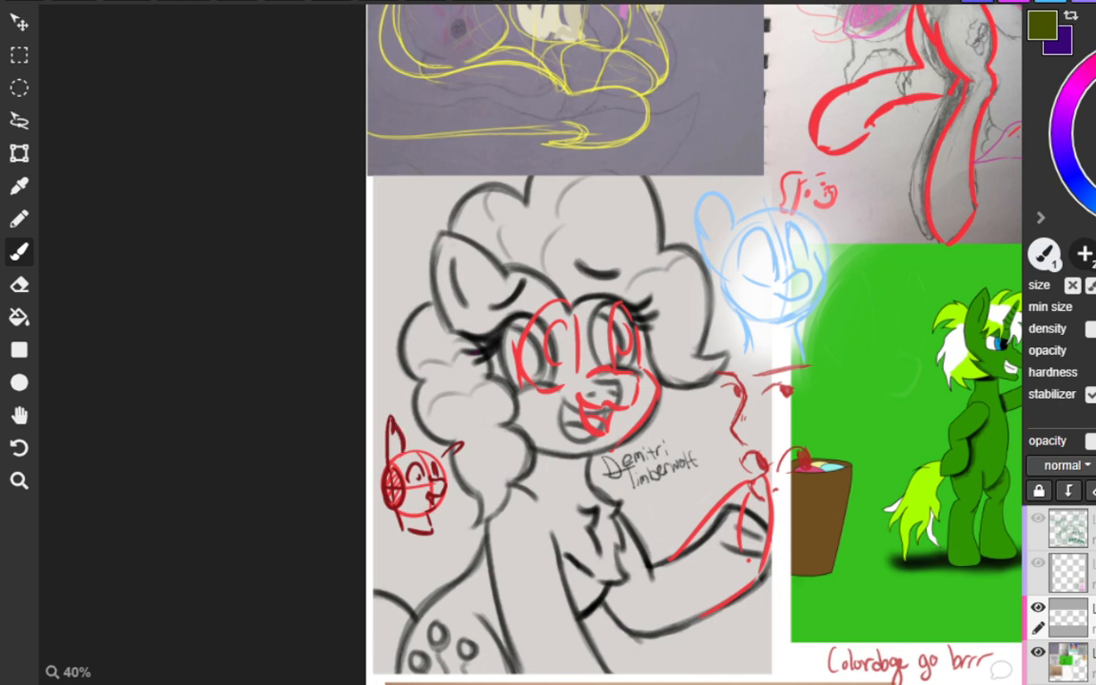
Add a dark red curly mane to the small pony head sketched beside the large pony's curls.
drag(389, 473, 449, 470)
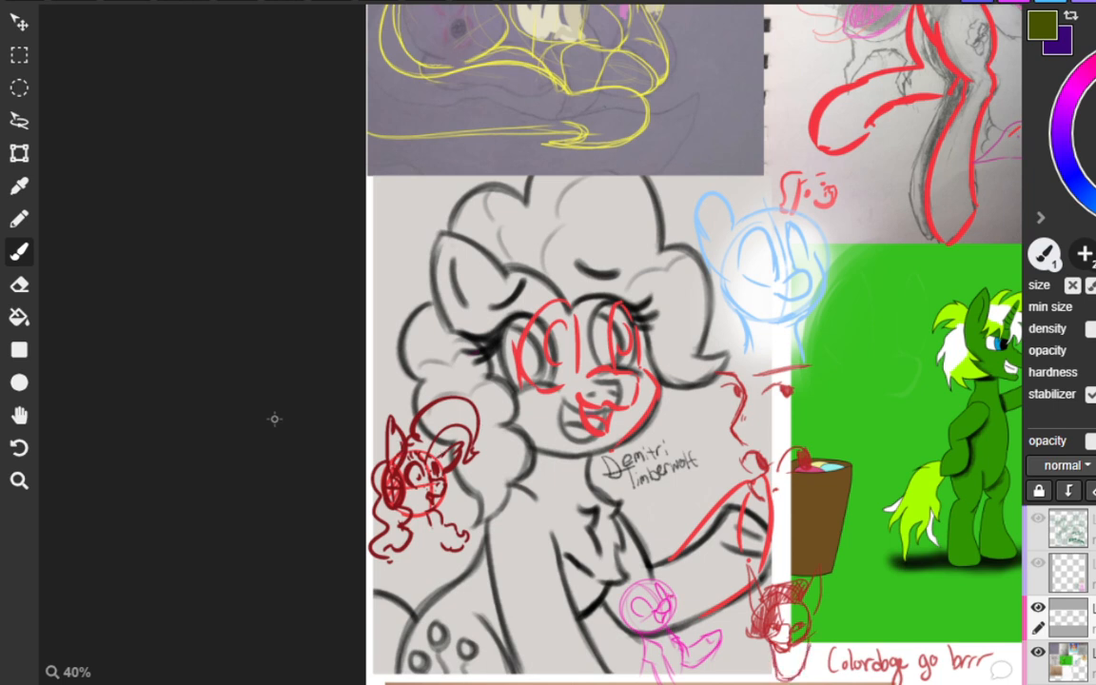
Try a blue flow curve from the green unicorn's outstretched foreleg up around its head and down behind its mane.
key(h)
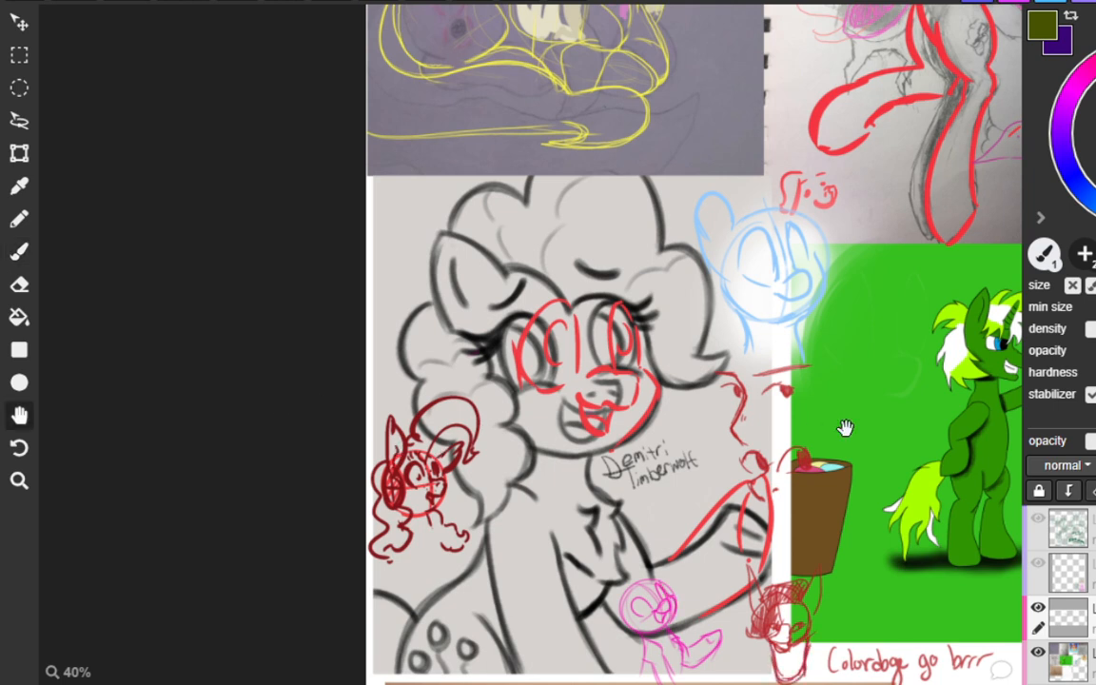
mouse_move(845, 428)
mouse_down()
mouse_move(658, 424)
mouse_move(365, 390)
mouse_up()
scroll(439, 383, up, 1)
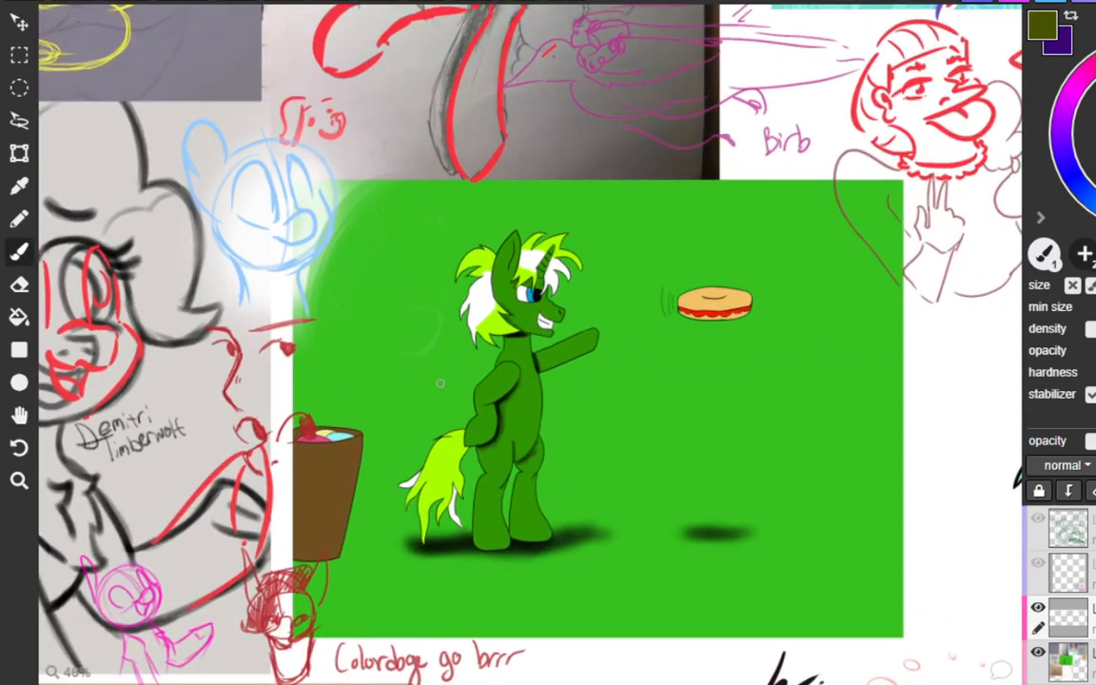
scroll(440, 383, up, 1)
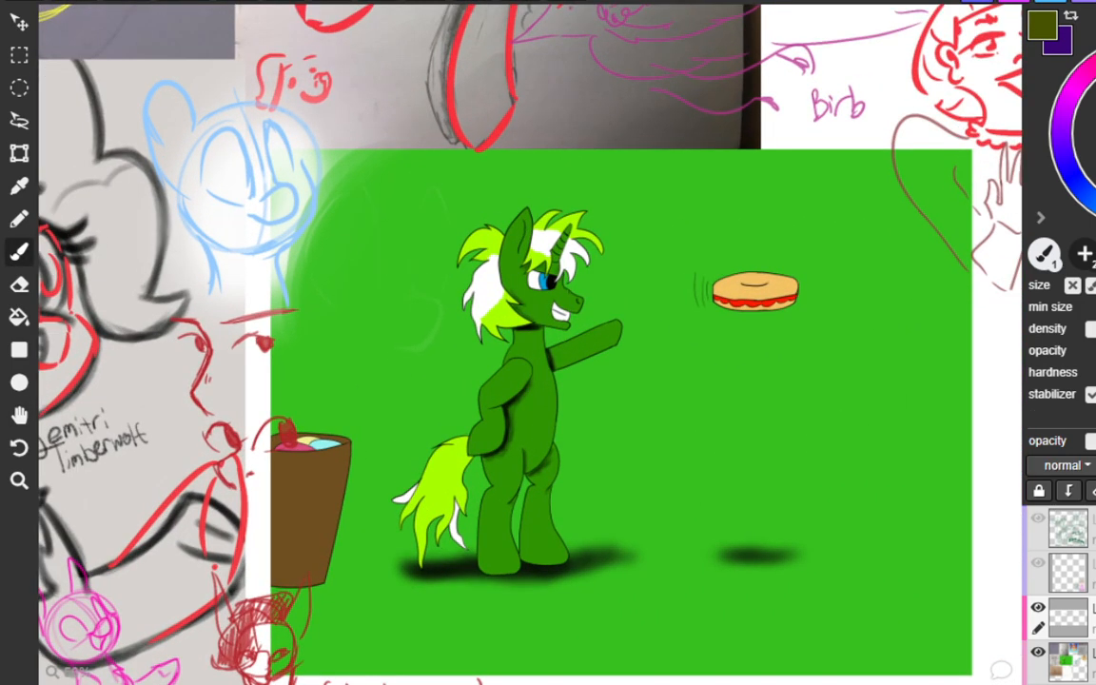
drag(689, 396, 593, 478)
key(ctrl+z)
mouse_move(783, 415)
mouse_down()
mouse_move(772, 524)
mouse_move(868, 501)
mouse_move(801, 313)
mouse_up()
key(ctrl+z)
drag(613, 347, 392, 363)
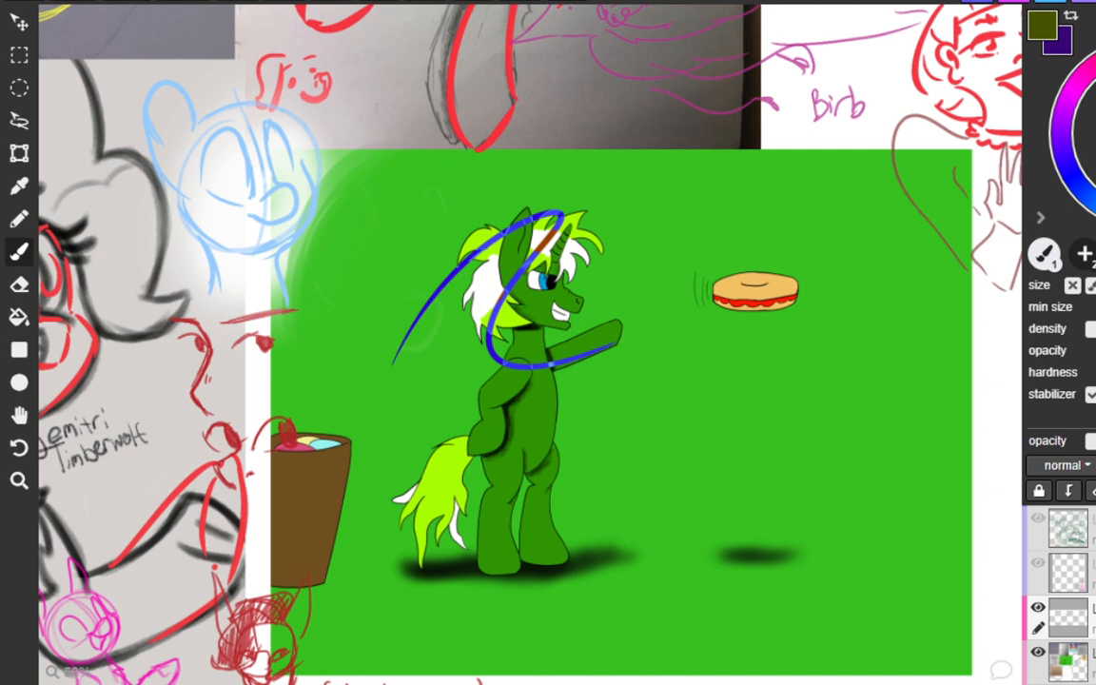
Try several short strokes around the green unicorn's legs and in the space below the floating sandwich.
mouse_move(620, 476)
mouse_down()
mouse_move(623, 466)
mouse_move(614, 518)
mouse_move(628, 525)
mouse_up()
key(ctrl+z)
mouse_move(575, 485)
mouse_down()
mouse_move(555, 524)
mouse_move(552, 499)
mouse_move(588, 521)
mouse_up()
key(ctrl+z)
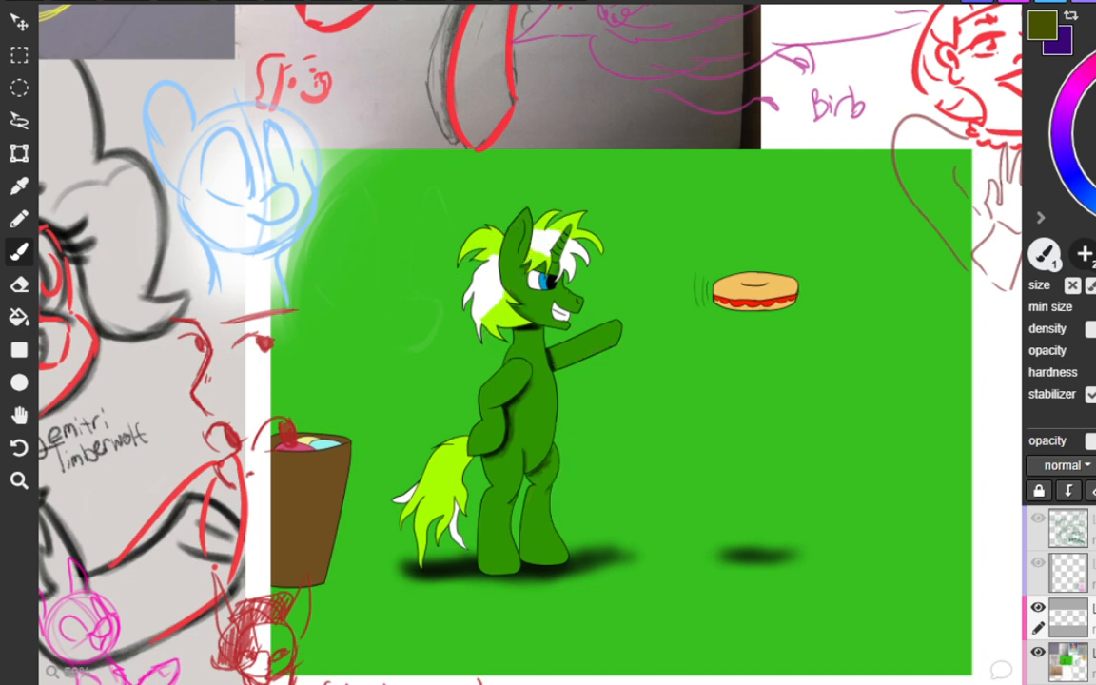
drag(539, 491, 638, 480)
key(ctrl+z)
mouse_move(715, 464)
mouse_down()
mouse_move(649, 526)
mouse_move(753, 537)
mouse_up()
key(ctrl+z)
mouse_move(526, 504)
mouse_down()
mouse_move(586, 490)
mouse_move(552, 528)
mouse_up()
key(ctrl+z)
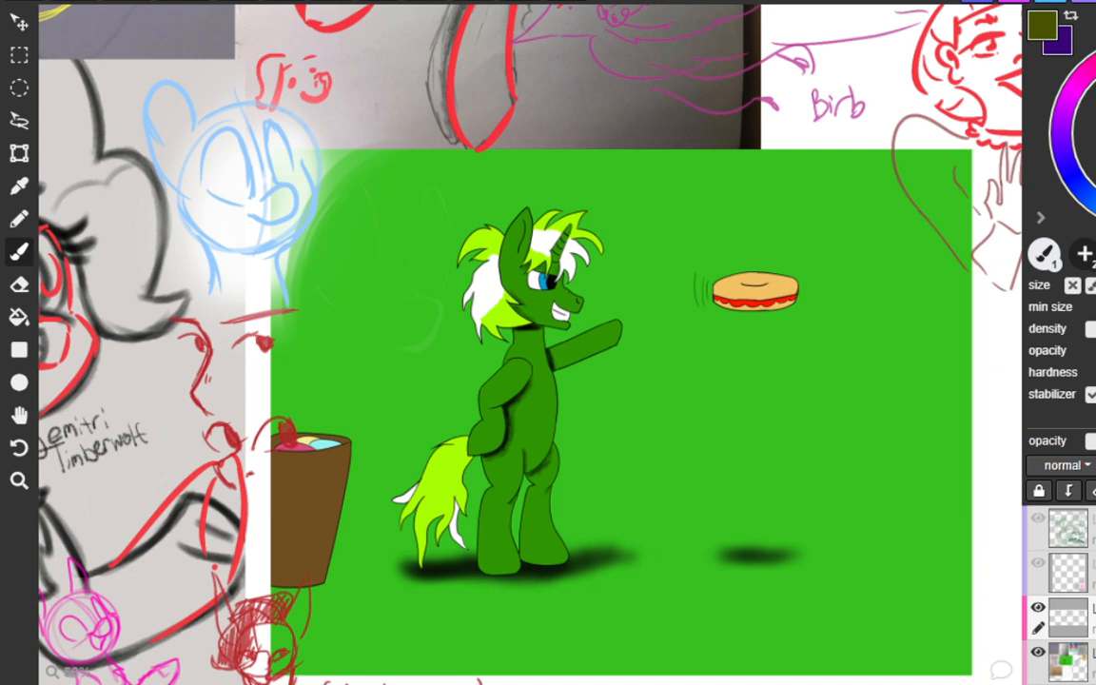
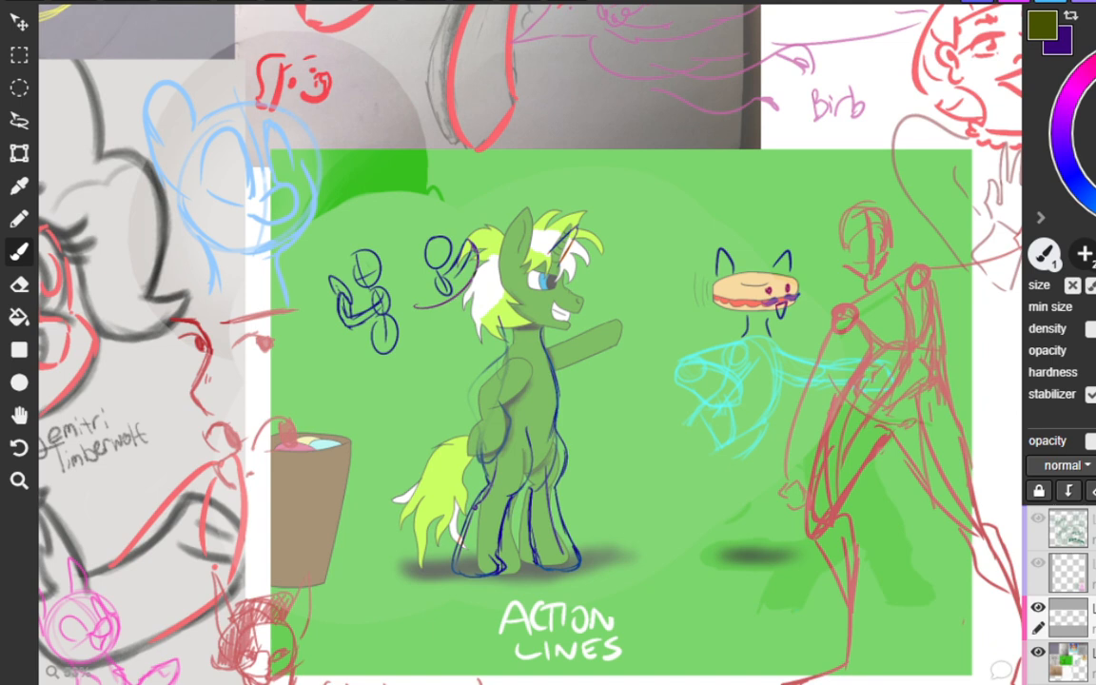
Try a white action line curving from the cyan figure's rear hoof up to the red figure's head.
mouse_move(656, 473)
mouse_down()
mouse_move(655, 552)
mouse_move(640, 576)
mouse_move(678, 571)
mouse_move(619, 621)
mouse_move(675, 633)
mouse_move(686, 623)
mouse_up()
key(ctrl+z)
key(ctrl+z)
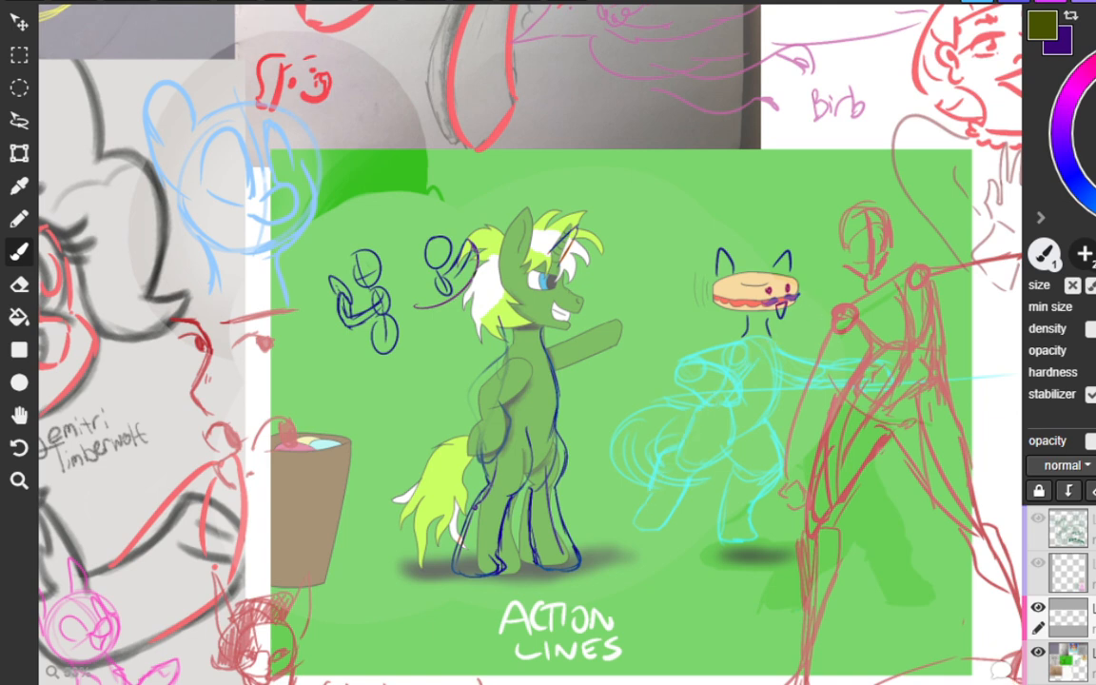
mouse_move(664, 513)
mouse_down()
mouse_move(859, 274)
mouse_move(926, 251)
mouse_move(875, 265)
mouse_up()
key(ctrl+z)
key(ctrl+z)
click(894, 286)
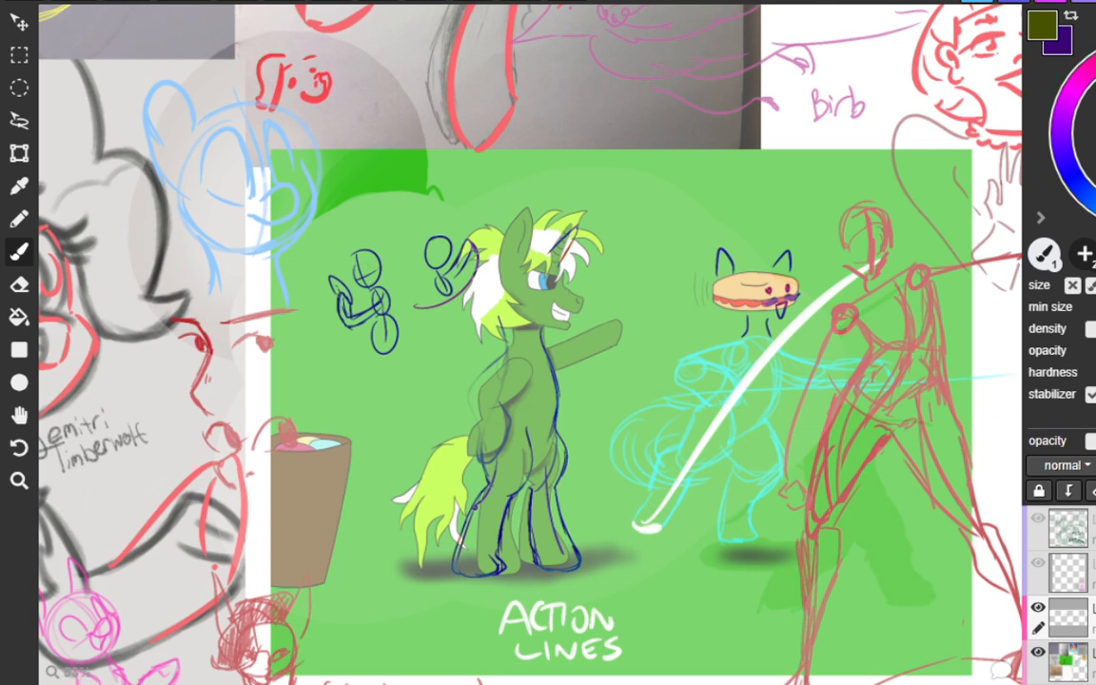
Try another sweeping line from the cyan figure's rear hoof across to the red figure's hip.
mouse_move(633, 522)
mouse_down()
mouse_move(659, 525)
mouse_move(722, 439)
mouse_move(903, 353)
mouse_move(915, 379)
mouse_up()
key(ctrl+z)
key(ctrl+z)
key(ctrl+z)
drag(911, 366, 919, 371)
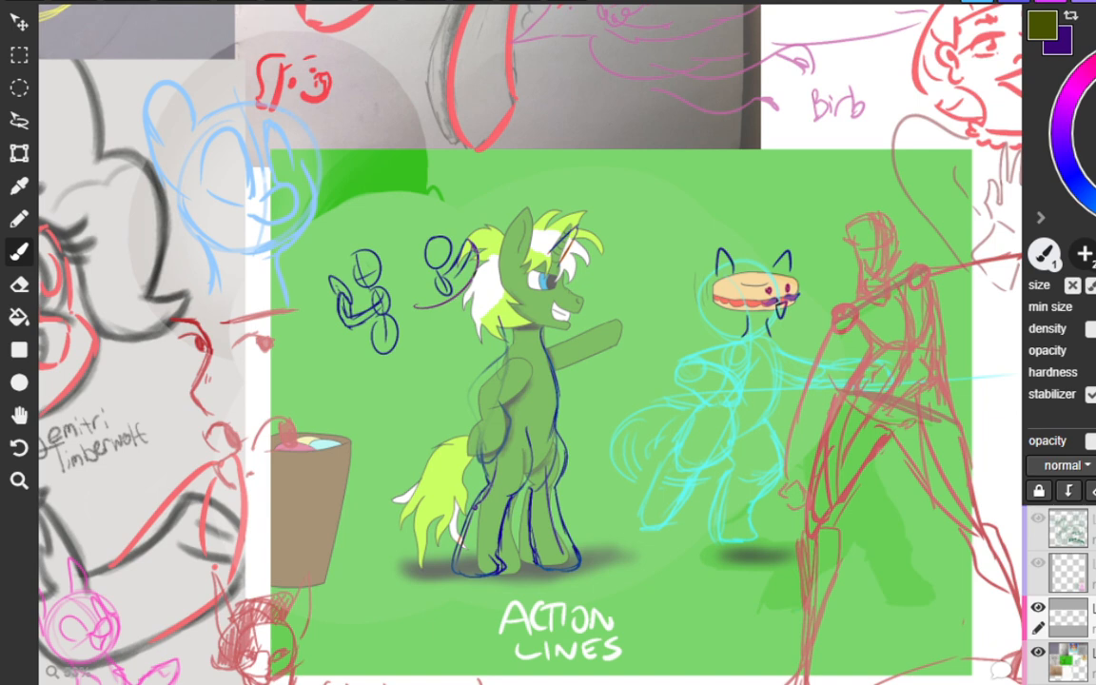
Try dark strokes along the red standing figure's waist and down the other side of its body.
mouse_move(845, 306)
mouse_down()
mouse_move(871, 342)
mouse_move(840, 400)
mouse_up()
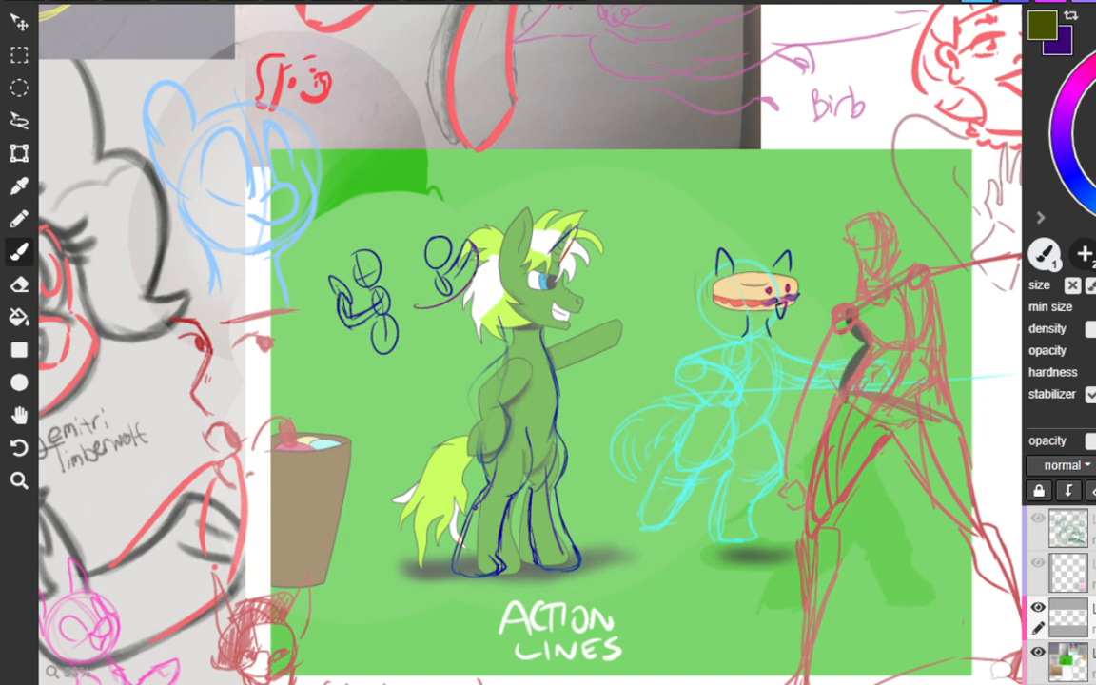
key(ctrl+z)
key(ctrl+z)
mouse_move(849, 301)
mouse_down()
mouse_move(873, 339)
mouse_move(849, 370)
mouse_move(852, 415)
mouse_up()
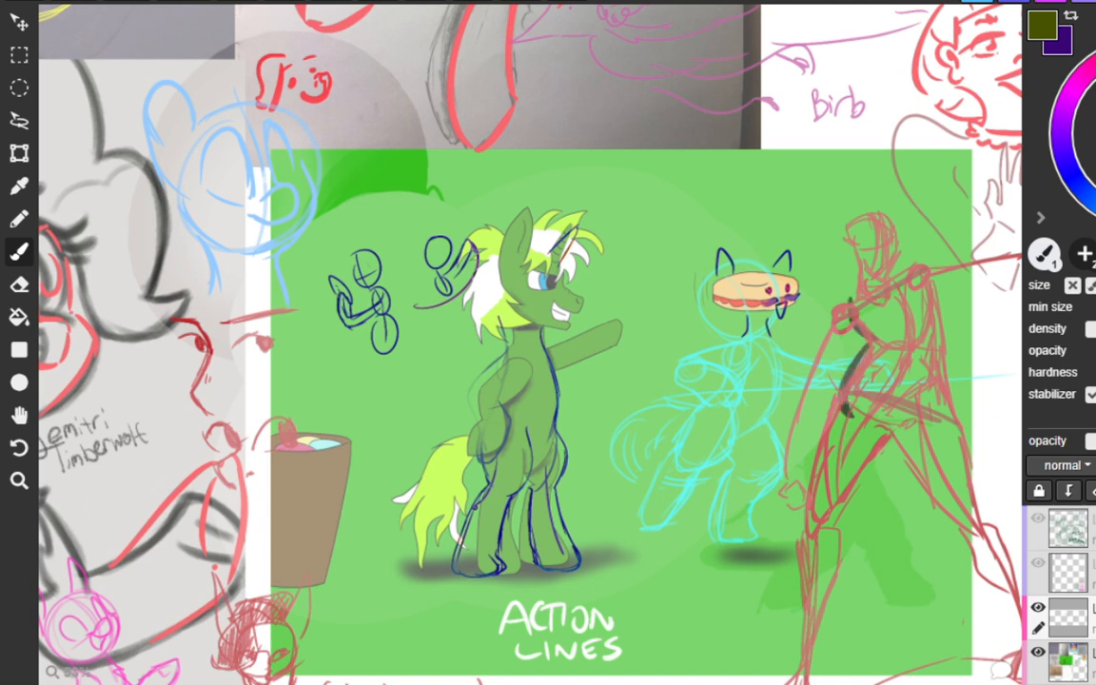
drag(921, 283, 965, 444)
key(ctrl+z)
key(ctrl+z)
key(ctrl+z)
key(ctrl+z)
key(ctrl+z)
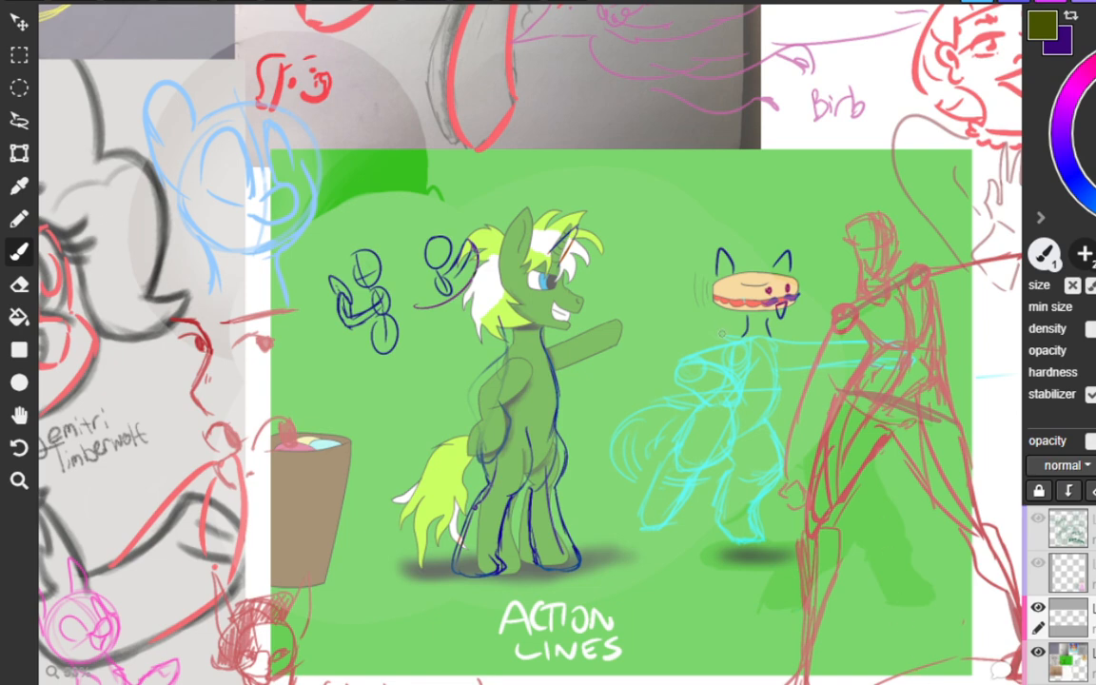
Examine the white hippogriff and orange dragon drawings up close.
scroll(759, 285, down, 6)
key(space)
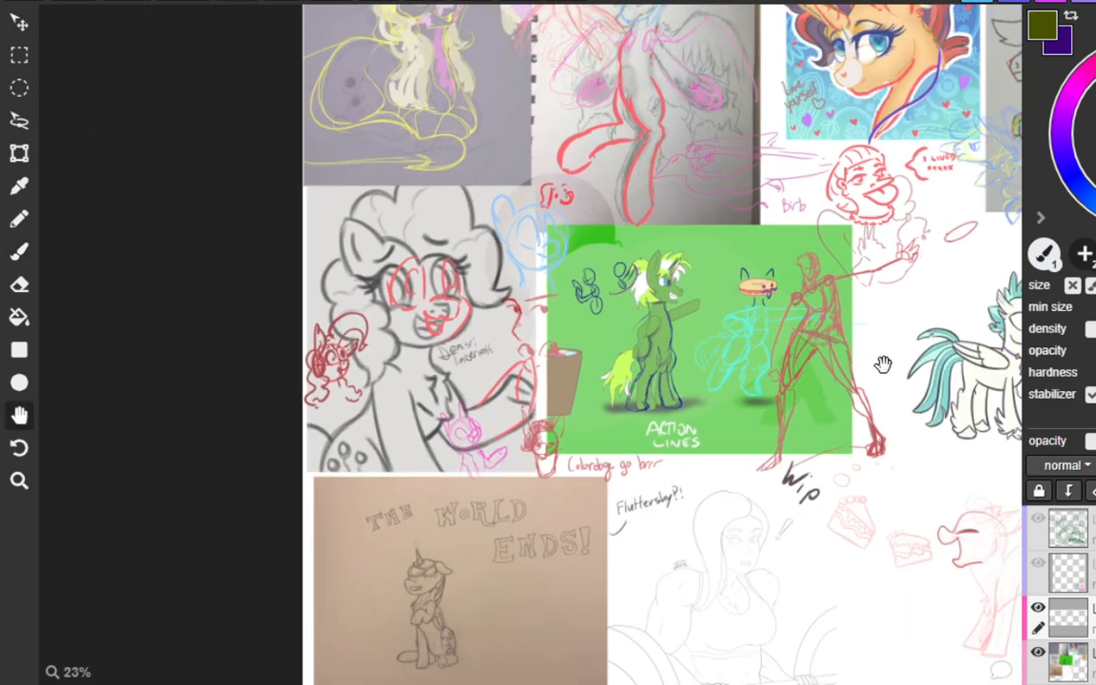
drag(884, 364, 566, 332)
scroll(841, 315, up, 5)
key(space)
mouse_move(750, 169)
mouse_down()
mouse_move(734, 239)
mouse_move(652, 197)
mouse_up()
scroll(727, 239, up, 2)
key(space)
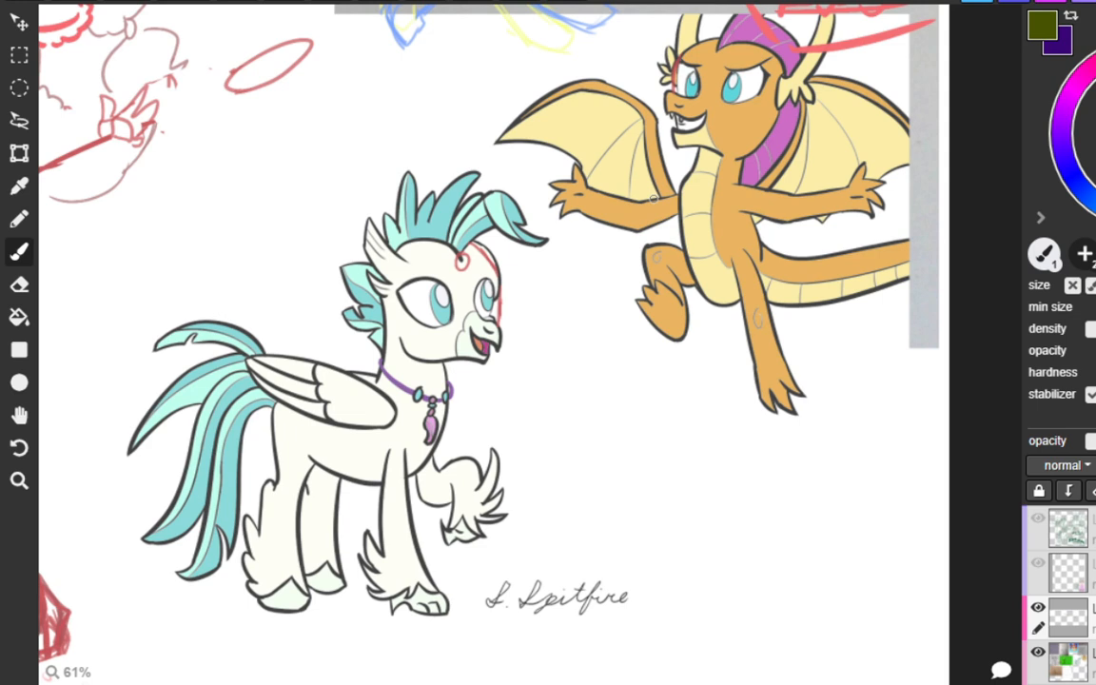
drag(867, 484, 866, 518)
key(ctrl+z)
key(h)
mouse_move(716, 311)
mouse_down()
mouse_move(696, 329)
mouse_move(711, 317)
mouse_up()
key(b)
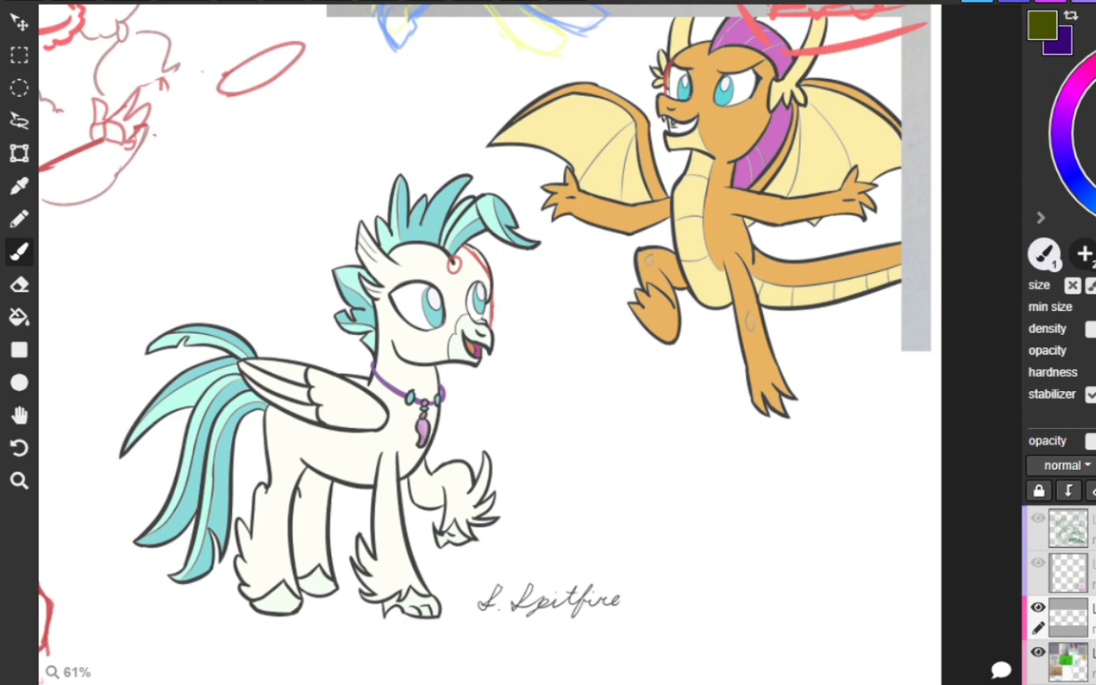
Trace the orange dragon's neck, chest and belly edges with blue-violet curves.
drag(712, 168, 717, 251)
key(ctrl+z)
drag(725, 272, 724, 275)
mouse_move(691, 154)
mouse_down()
mouse_move(672, 257)
mouse_move(674, 197)
mouse_move(684, 281)
mouse_up()
key(ctrl+z)
mouse_move(689, 294)
mouse_down()
mouse_move(785, 313)
mouse_move(879, 287)
mouse_up()
key(ctrl+z)
key(ctrl+z)
Redraw the dragon's tail with blue-violet upper and lower curves and join it to the back below the arm.
key(ctrl+z)
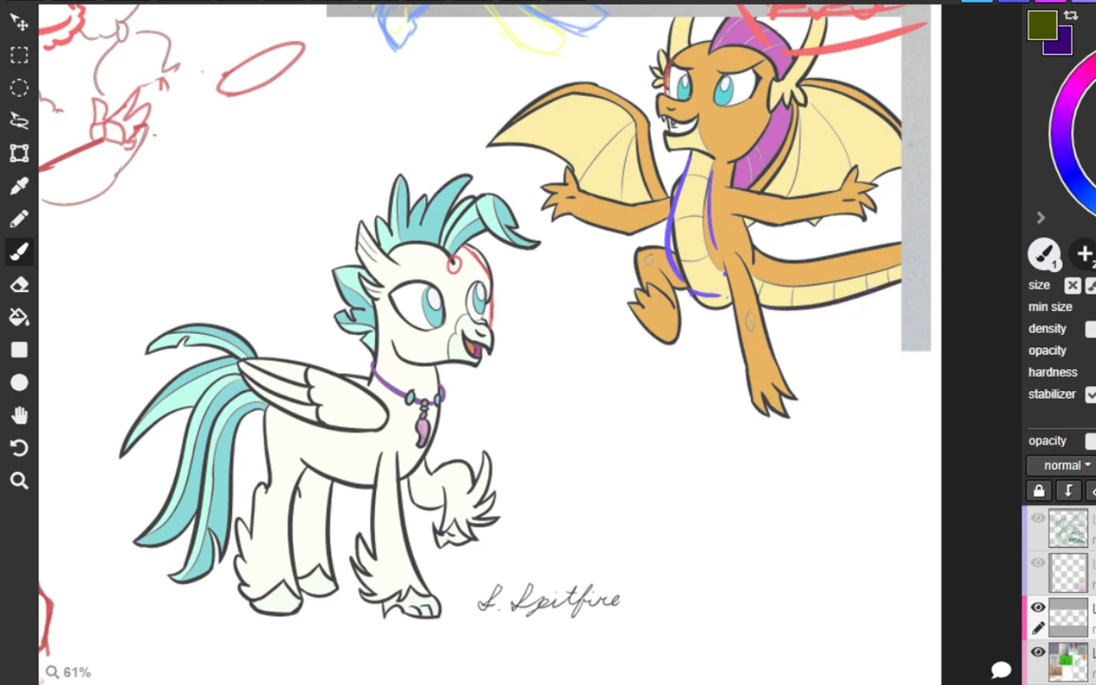
drag(760, 307, 910, 240)
drag(755, 238, 870, 244)
key(ctrl+z)
key(ctrl+z)
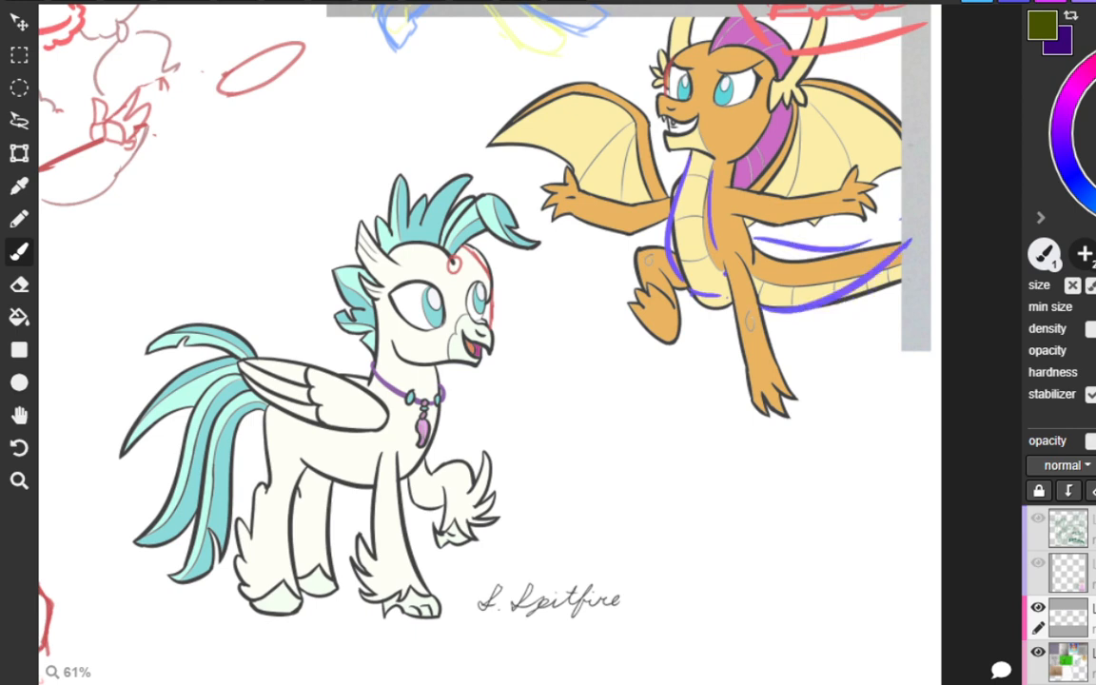
click(902, 219)
key(ctrl+z)
drag(746, 220, 756, 253)
mouse_move(675, 214)
mouse_down()
mouse_move(705, 213)
mouse_move(673, 230)
mouse_up()
key(ctrl+z)
key(ctrl+z)
drag(748, 229, 755, 260)
Try a cyan circle in the empty space below the dragon.
drag(626, 445, 622, 473)
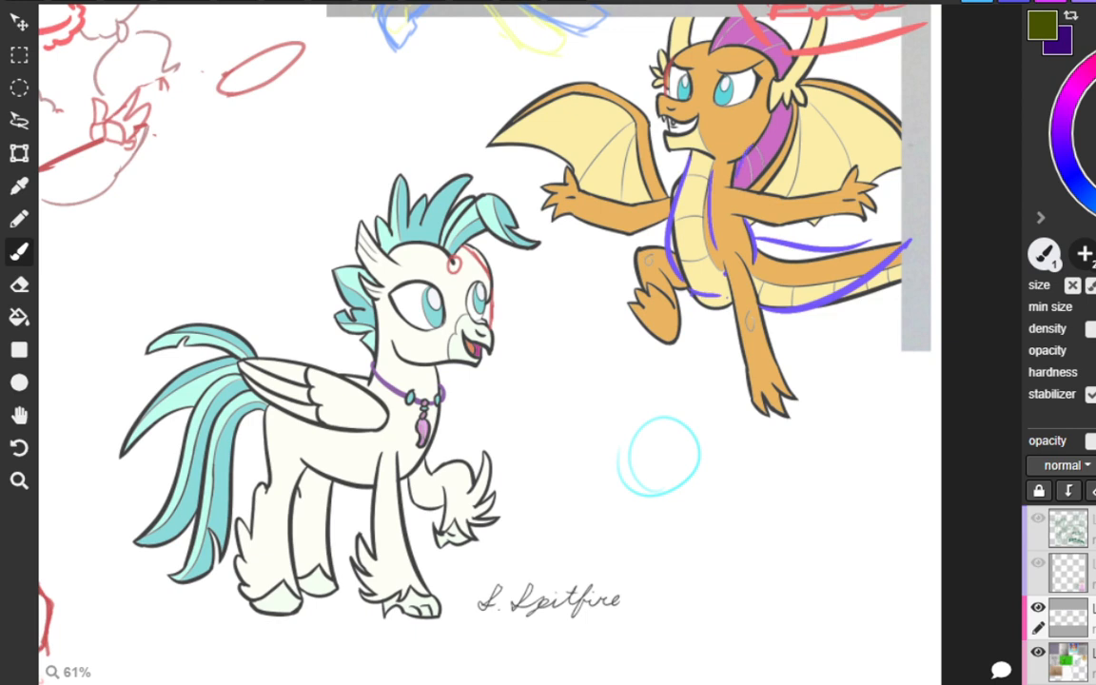
key(ctrl+z)
key(ctrl+z)
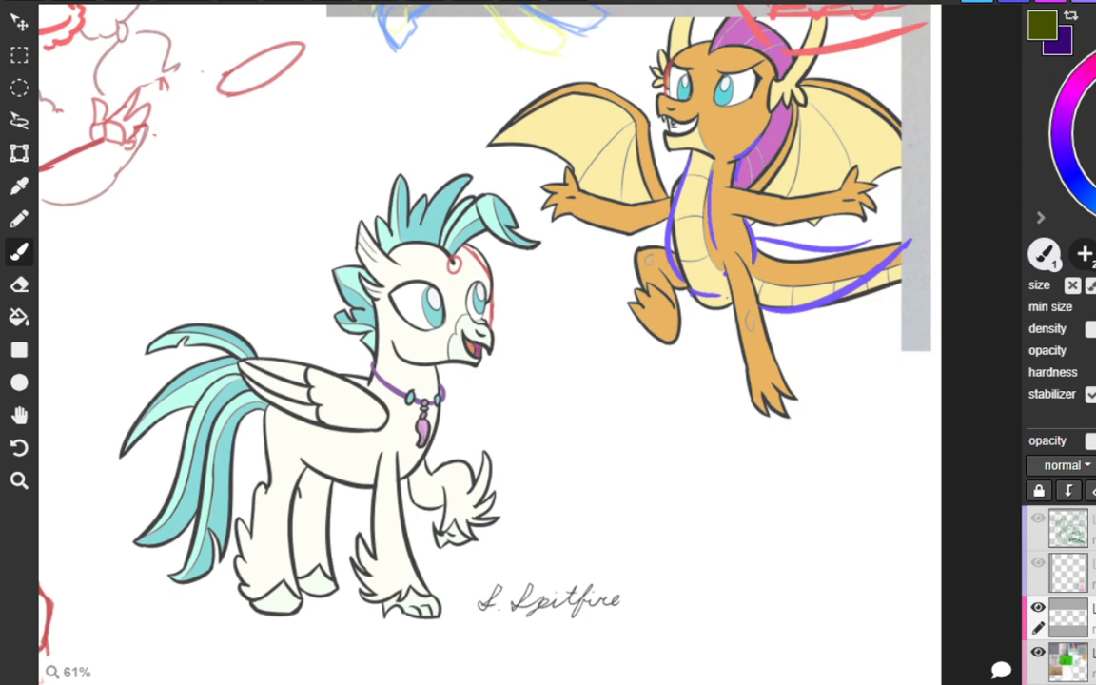
Try blue-violet strokes around the dragon's muzzle and across its open mouth.
mouse_move(660, 93)
mouse_down()
mouse_move(685, 97)
mouse_move(657, 114)
mouse_move(695, 112)
mouse_up()
key(ctrl+z)
drag(664, 115, 688, 118)
key(ctrl+z)
drag(674, 125, 696, 113)
key(ctrl+z)
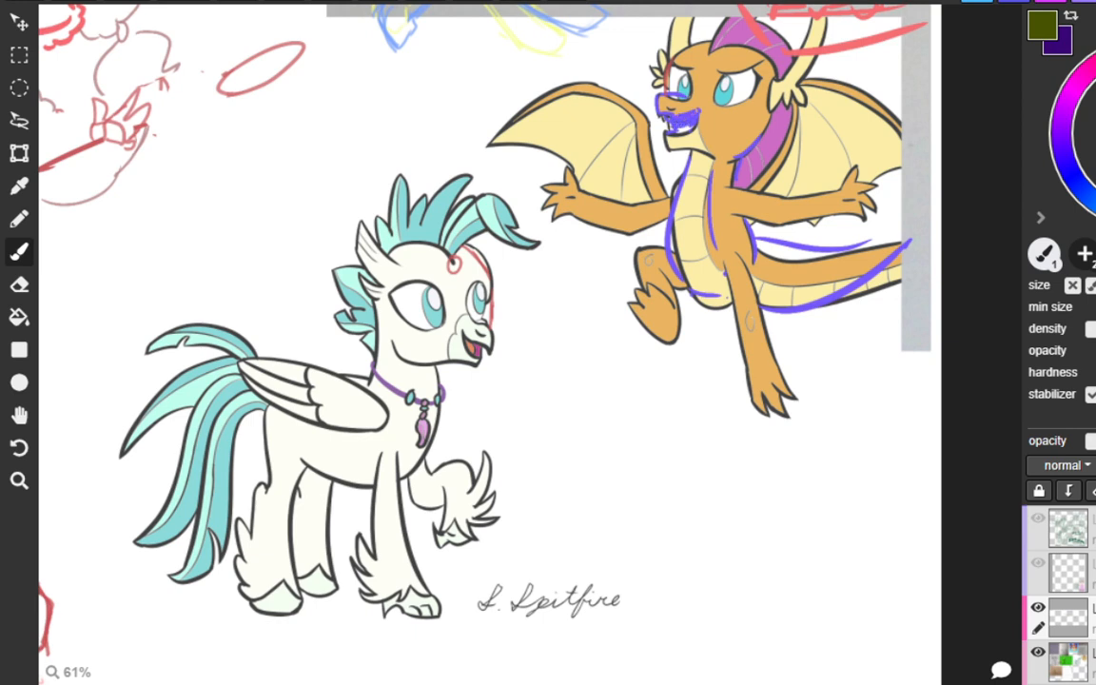
key(ctrl+z)
key(ctrl+z)
key(ctrl+z)
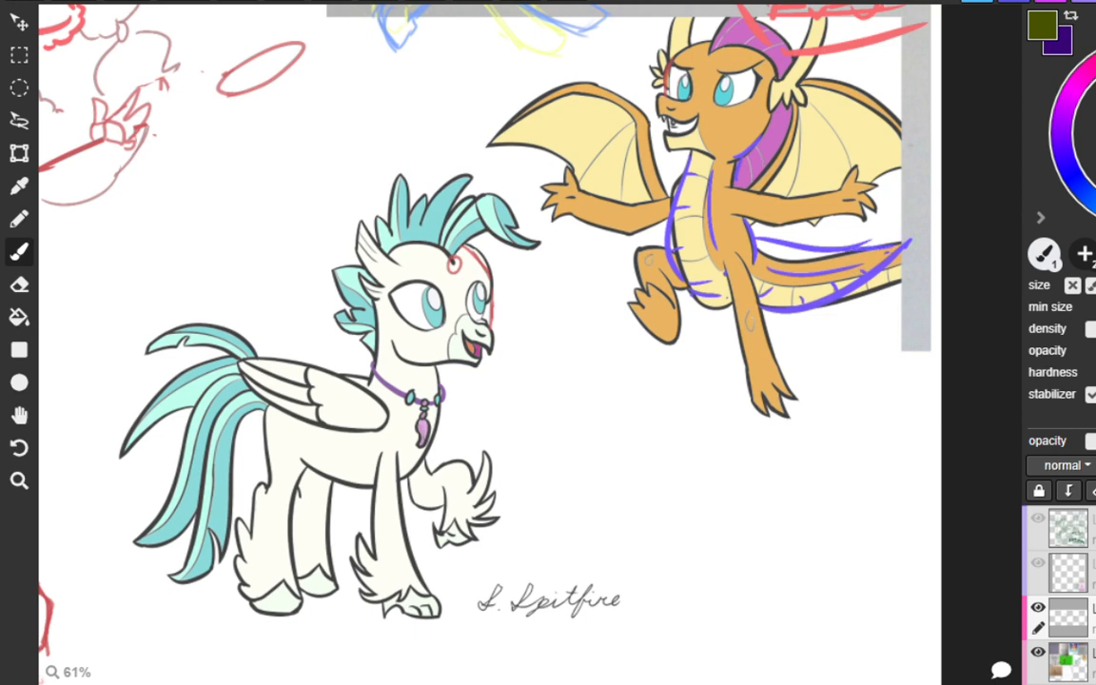
Draw olive guide curves across the dragon's chest and shoulders and along its outstretched arm.
drag(845, 249, 914, 222)
mouse_move(748, 188)
mouse_down()
mouse_move(685, 210)
mouse_move(697, 203)
mouse_move(677, 198)
mouse_move(701, 206)
mouse_up()
drag(651, 159, 721, 212)
mouse_move(655, 221)
mouse_down()
mouse_move(674, 221)
mouse_move(623, 227)
mouse_move(538, 150)
mouse_up()
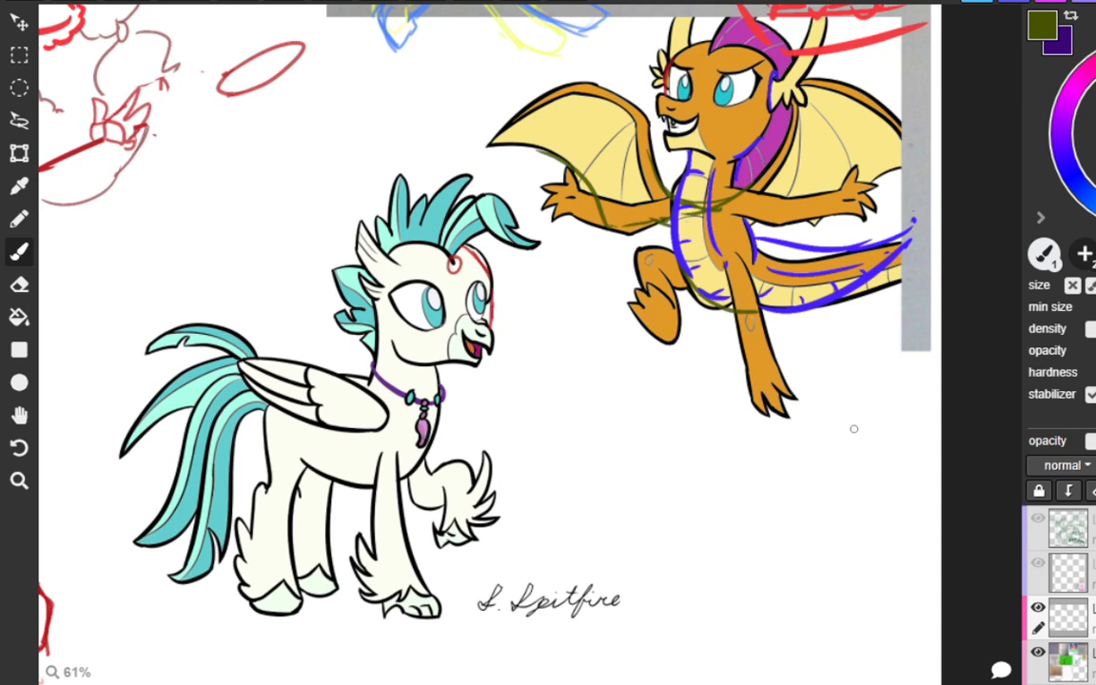
Undo and redo the latest overlay strokes, and add an olive back line to the white hippogriff from neck to tail.
key(ctrl+y)
key(ctrl+y)
key(ctrl+y)
key(ctrl+z)
key(ctrl+z)
key(ctrl+z)
key(ctrl+y)
key(ctrl+y)
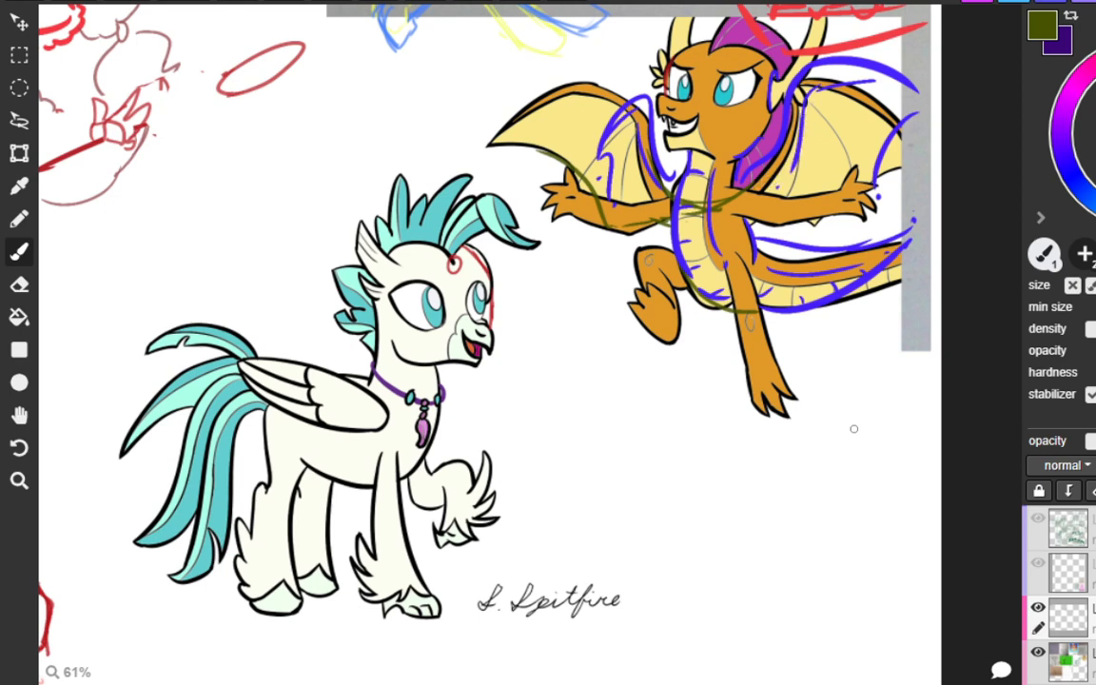
mouse_move(333, 362)
mouse_down()
mouse_move(367, 374)
mouse_move(255, 350)
mouse_up()
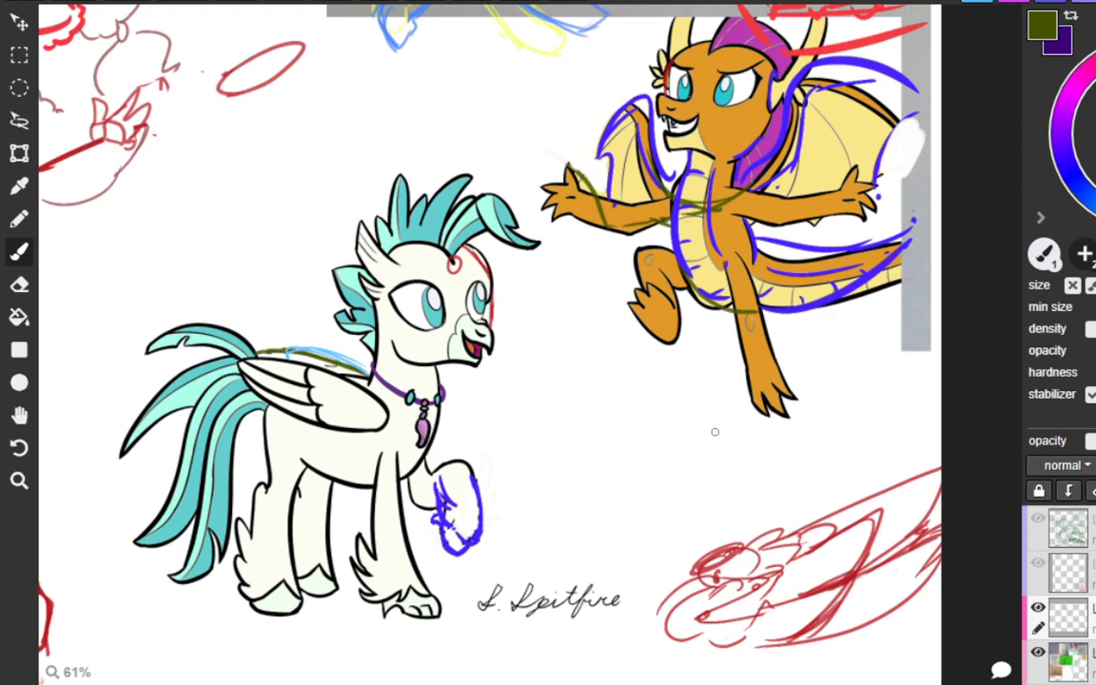
On the "The World Ends!" sketch, write "the" in red beside the unicorn and "World" above its head.
scroll(710, 430, down, 3)
scroll(706, 431, down, 5)
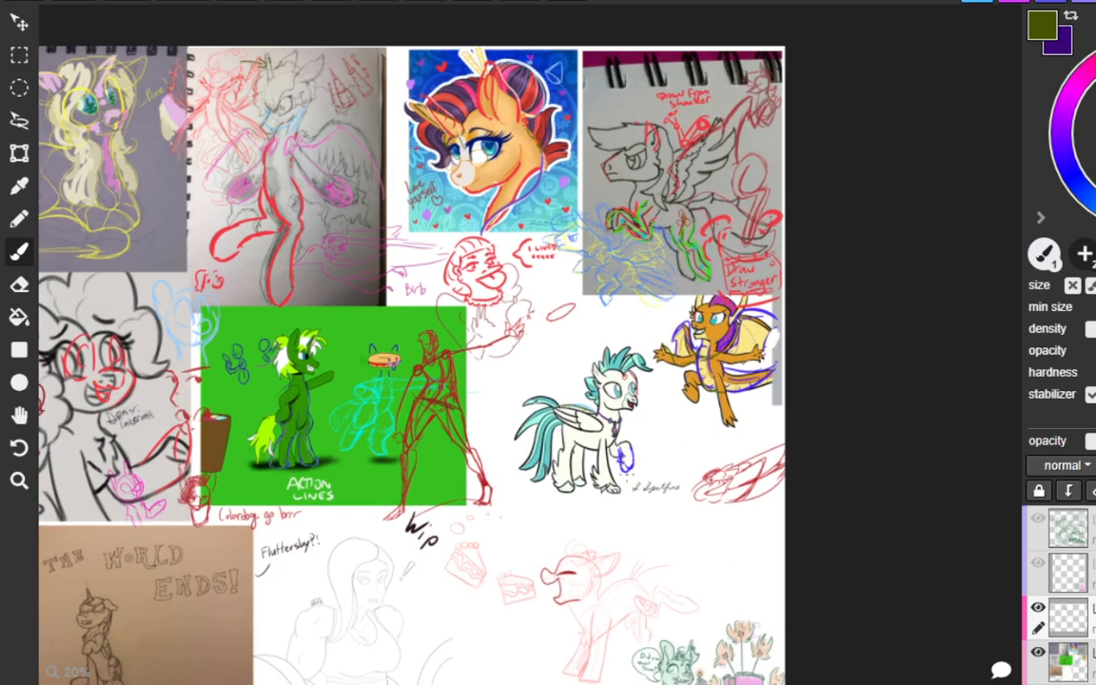
key(h)
drag(592, 507, 775, 320)
drag(532, 425, 639, 328)
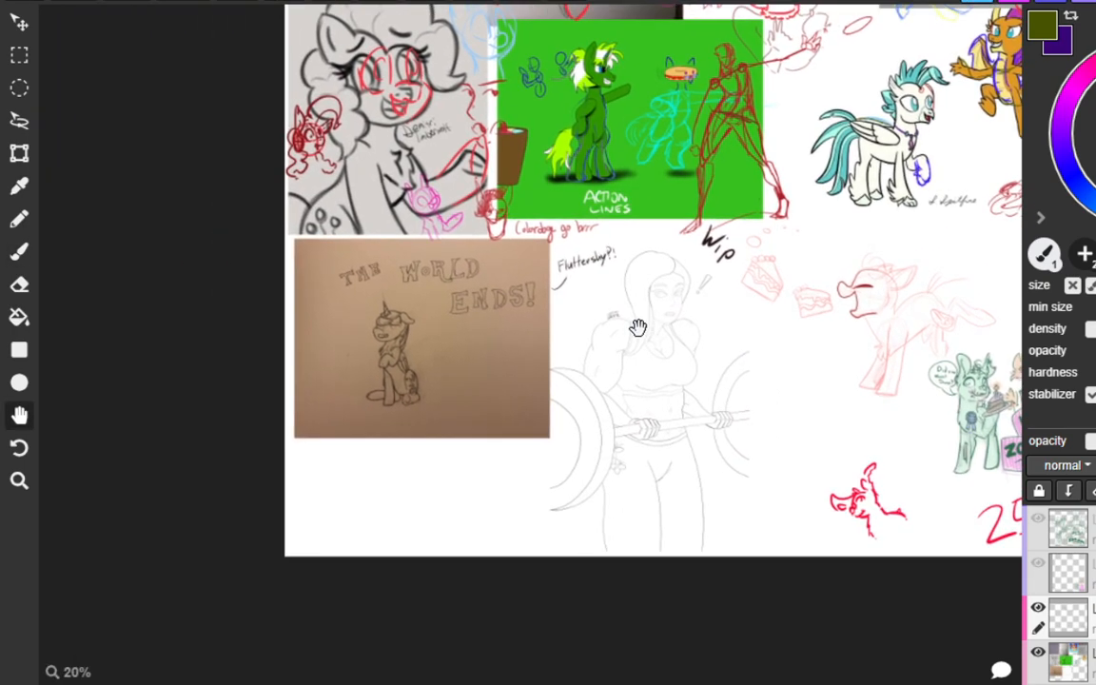
scroll(367, 345, up, 4)
scroll(379, 298, up, 3)
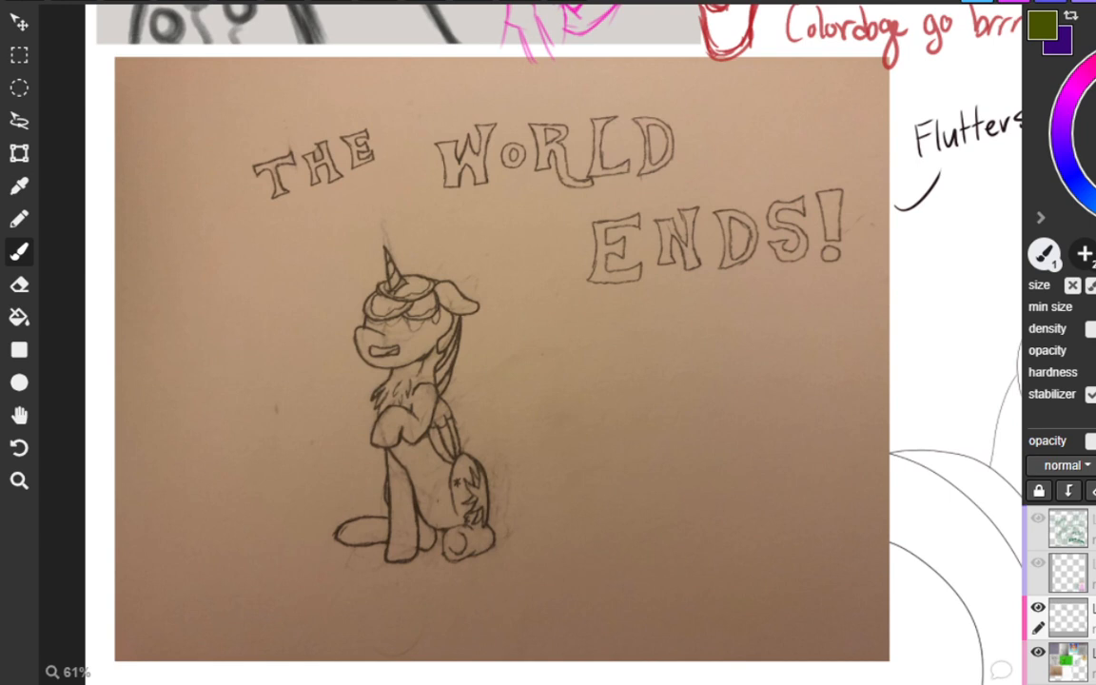
drag(201, 273, 198, 331)
mouse_move(191, 306)
mouse_down()
mouse_move(219, 303)
mouse_move(234, 331)
mouse_move(261, 329)
mouse_up()
mouse_move(329, 183)
mouse_down()
mouse_move(348, 215)
mouse_move(380, 181)
mouse_move(462, 181)
mouse_move(462, 212)
mouse_move(495, 208)
mouse_move(493, 220)
mouse_up()
key(ctrl+z)
Write "Ends!" in red on the other side of the unicorn's head.
mouse_move(529, 285)
mouse_down()
mouse_move(515, 293)
mouse_move(539, 318)
mouse_move(610, 317)
mouse_move(562, 322)
mouse_move(558, 300)
mouse_move(591, 322)
mouse_move(618, 322)
mouse_up()
key(ctrl+z)
key(ctrl+z)
key(ctrl+z)
key(ctrl+z)
drag(623, 278, 621, 321)
mouse_move(655, 291)
mouse_down()
mouse_move(656, 309)
mouse_move(630, 318)
mouse_up()
drag(674, 260, 666, 297)
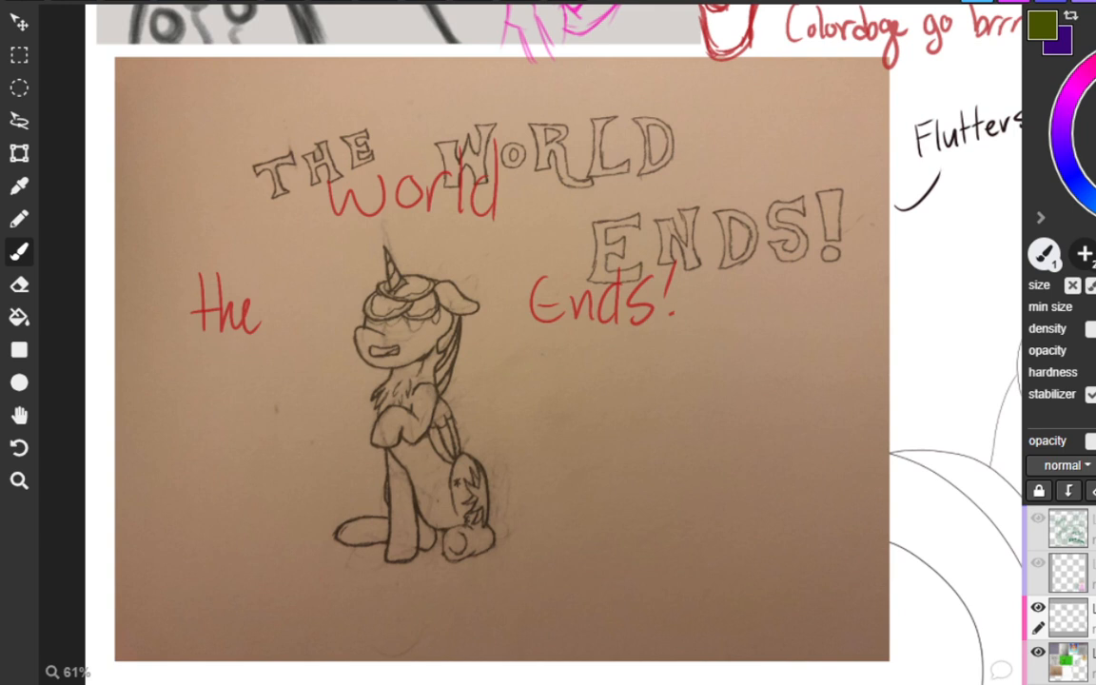
Draw a white flame outline in the empty area beside the sitting unicorn.
mouse_move(752, 481)
mouse_down()
mouse_move(704, 440)
mouse_move(681, 466)
mouse_move(653, 458)
mouse_up()
key(ctrl+z)
mouse_move(657, 459)
mouse_down()
mouse_move(646, 468)
mouse_move(665, 474)
mouse_move(653, 478)
mouse_move(624, 439)
mouse_up()
key(ctrl+z)
key(ctrl+z)
Extend the white flames into a row of curling tips reaching towards the sitting unicorn.
key(ctrl+z)
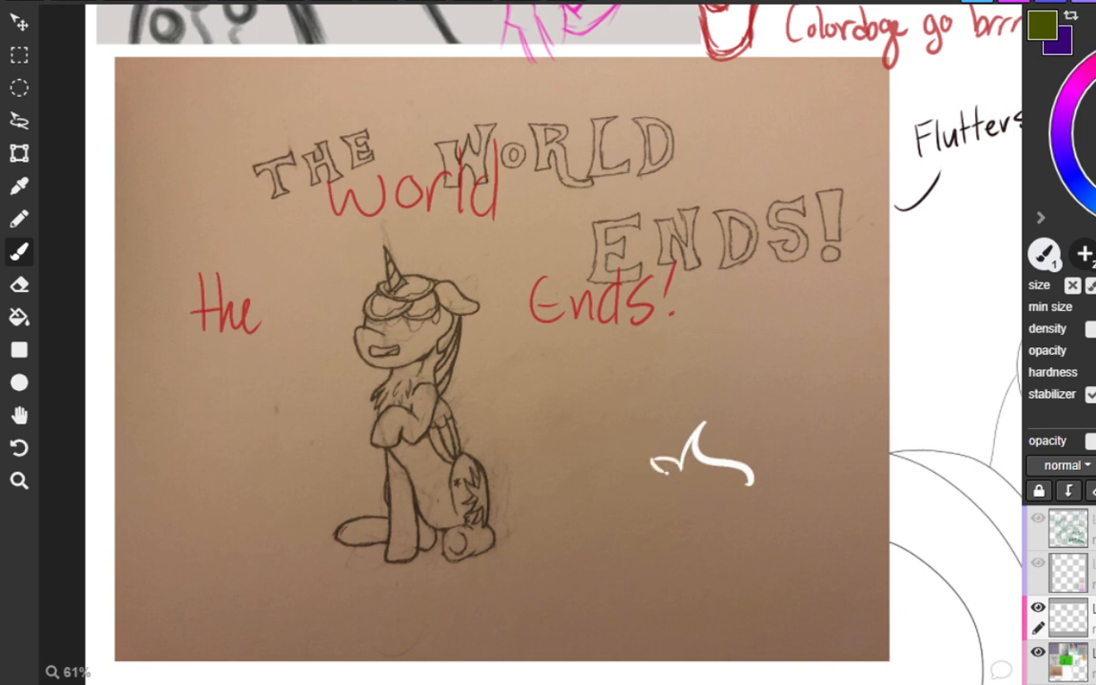
mouse_move(663, 475)
mouse_down()
mouse_move(642, 441)
mouse_move(609, 460)
mouse_move(614, 476)
mouse_move(587, 416)
mouse_move(592, 444)
mouse_move(554, 446)
mouse_up()
key(ctrl+z)
key(ctrl+z)
key(ctrl+z)
key(ctrl+z)
mouse_move(553, 444)
mouse_down()
mouse_move(545, 466)
mouse_move(562, 444)
mouse_up()
key(ctrl+z)
key(ctrl+z)
mouse_move(562, 444)
mouse_down()
mouse_move(559, 471)
mouse_move(531, 437)
mouse_move(513, 436)
mouse_move(504, 478)
mouse_move(514, 485)
mouse_up()
key(ctrl+z)
key(ctrl+z)
key(ctrl+z)
mouse_move(516, 485)
mouse_down()
mouse_move(524, 498)
mouse_move(595, 510)
mouse_move(615, 495)
mouse_up()
key(ctrl+z)
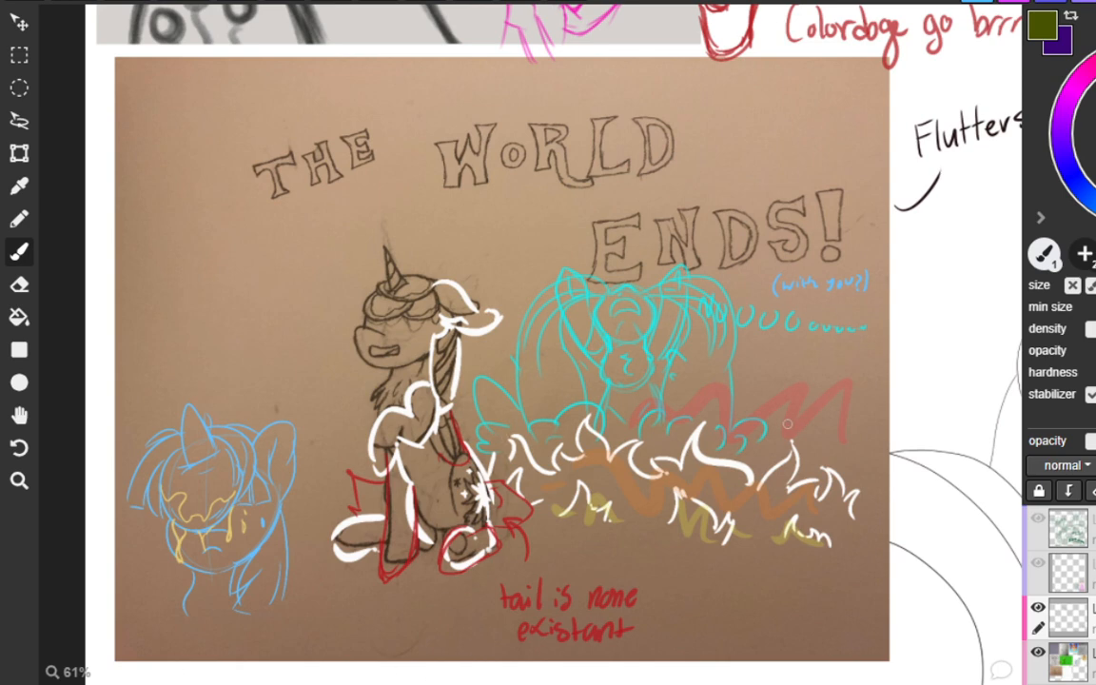
Examine the line drawing of the woman lifting a barbell beside the "The World Ends!" sketch.
key(space)
drag(801, 433, 681, 388)
scroll(687, 390, down, 5)
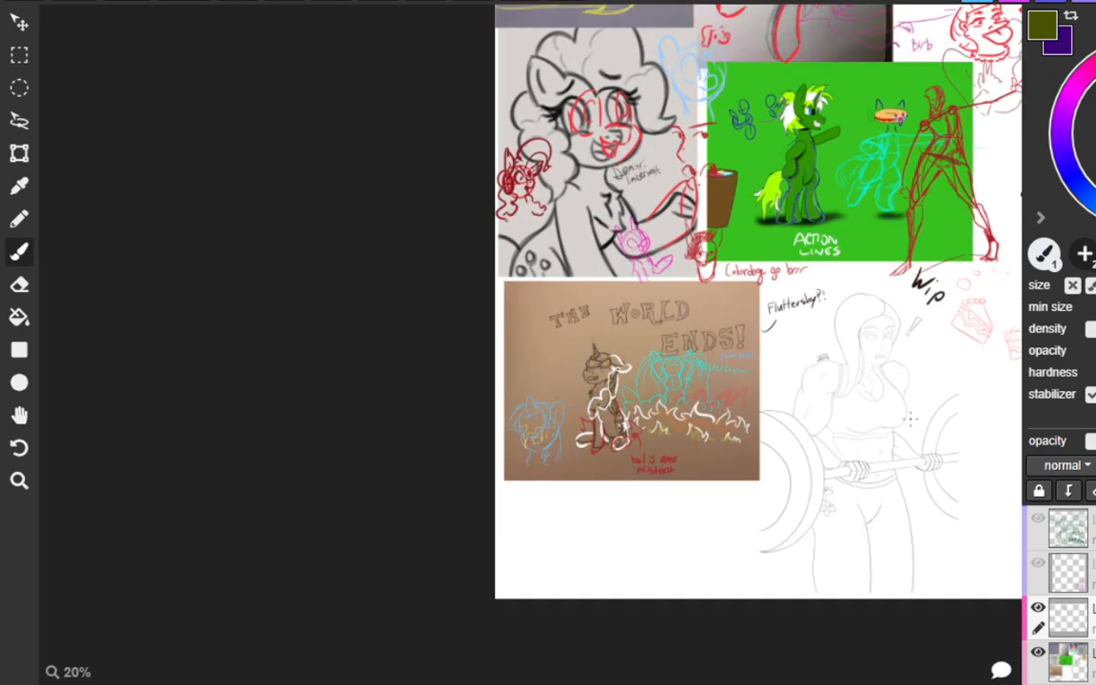
key(space)
drag(916, 392, 706, 374)
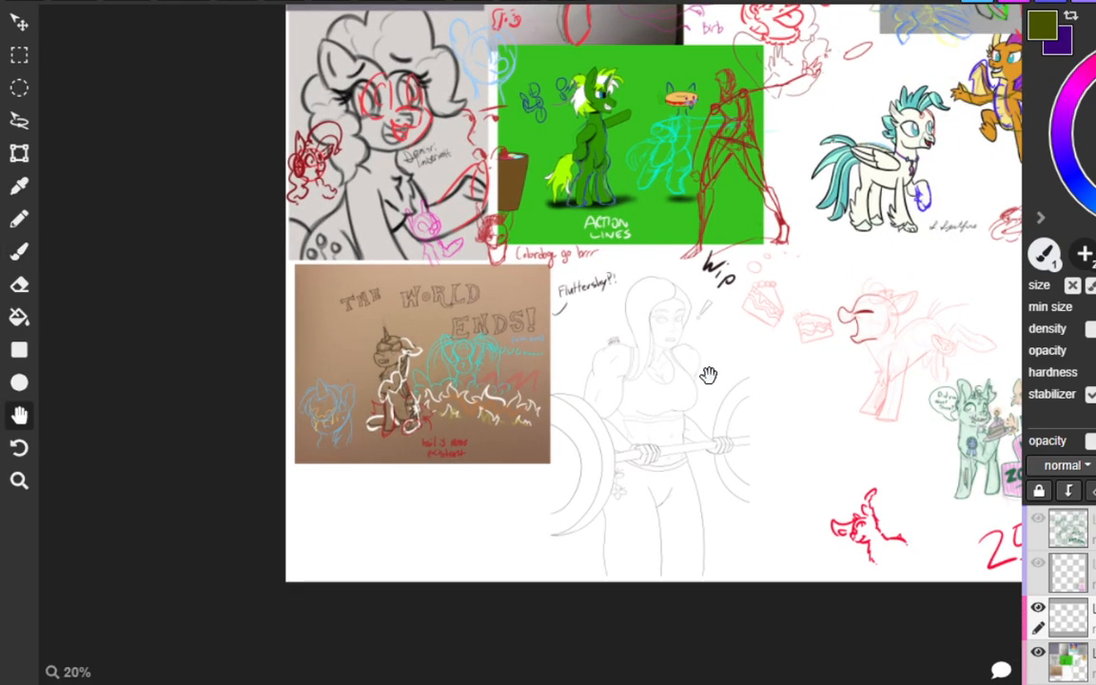
scroll(707, 374, up, 3)
drag(843, 417, 776, 384)
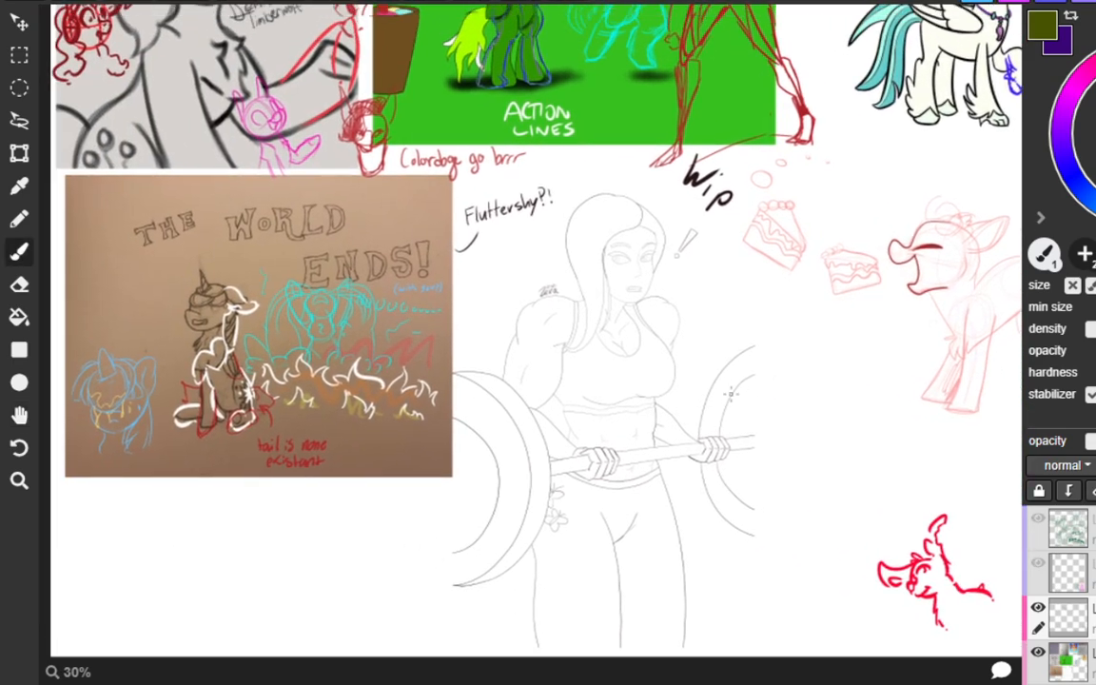
scroll(629, 411, up, 2)
key(space)
mouse_move(687, 465)
mouse_down()
mouse_move(780, 301)
mouse_move(767, 363)
mouse_up()
scroll(711, 433, up, 1)
key(space)
scroll(767, 363, down, 1)
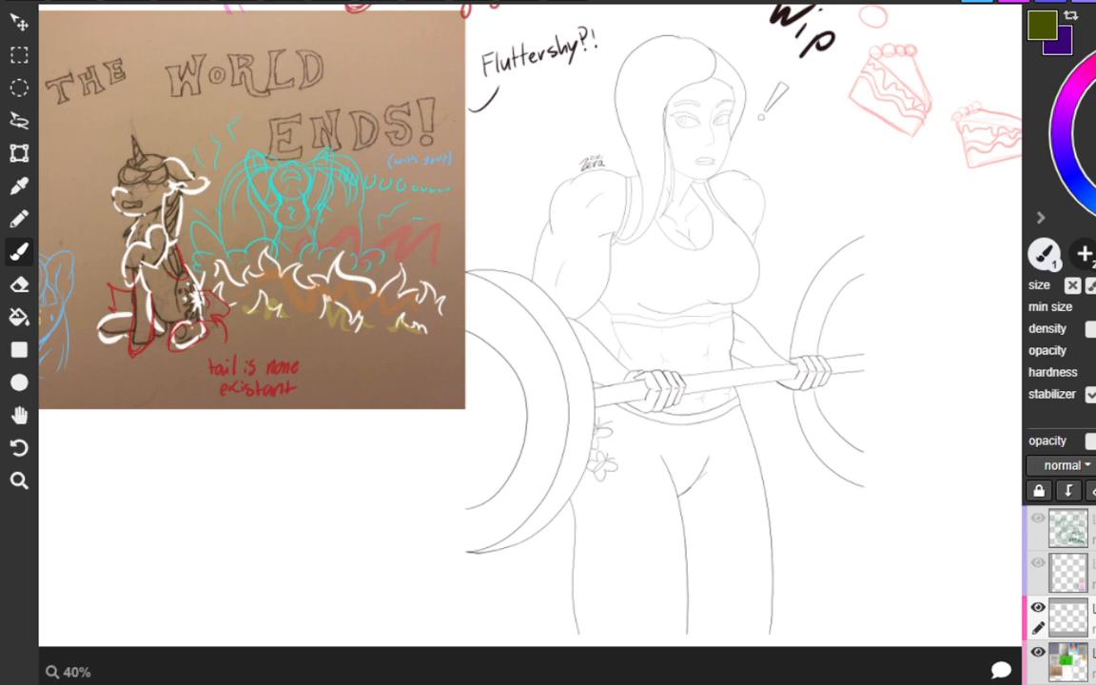
Mark the woman's waist, outer hip and upper thigh with olive strokes on the side nearest the large barbell plate.
drag(624, 378, 634, 375)
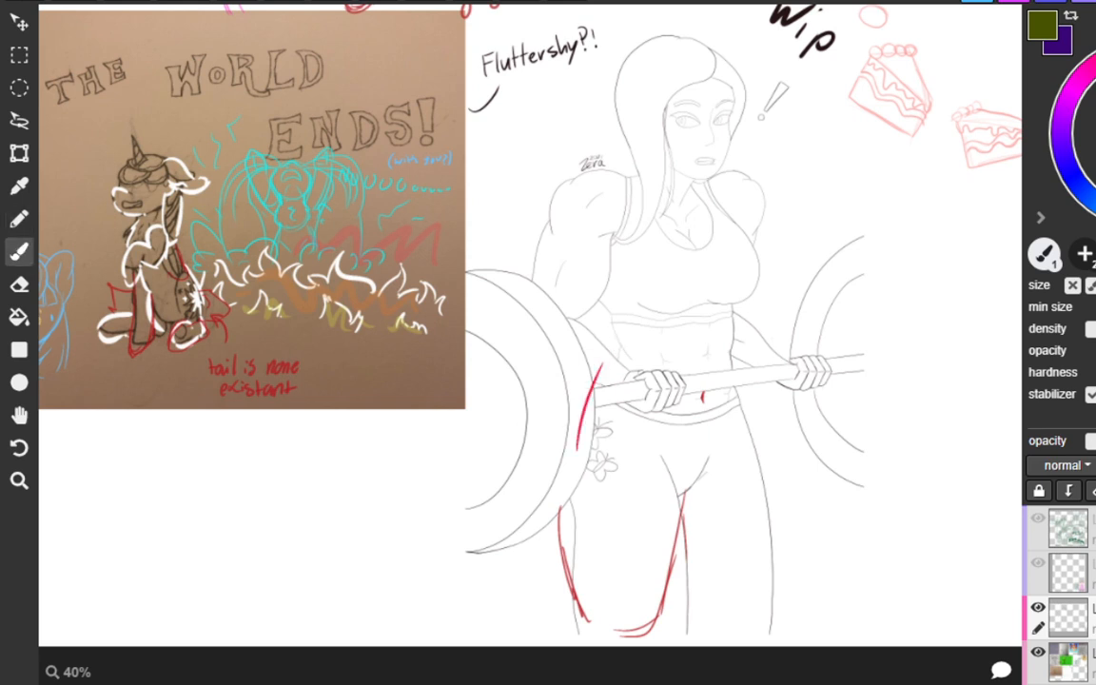
key(ctrl+z)
drag(605, 305, 612, 362)
key(ctrl+z)
drag(608, 319, 612, 348)
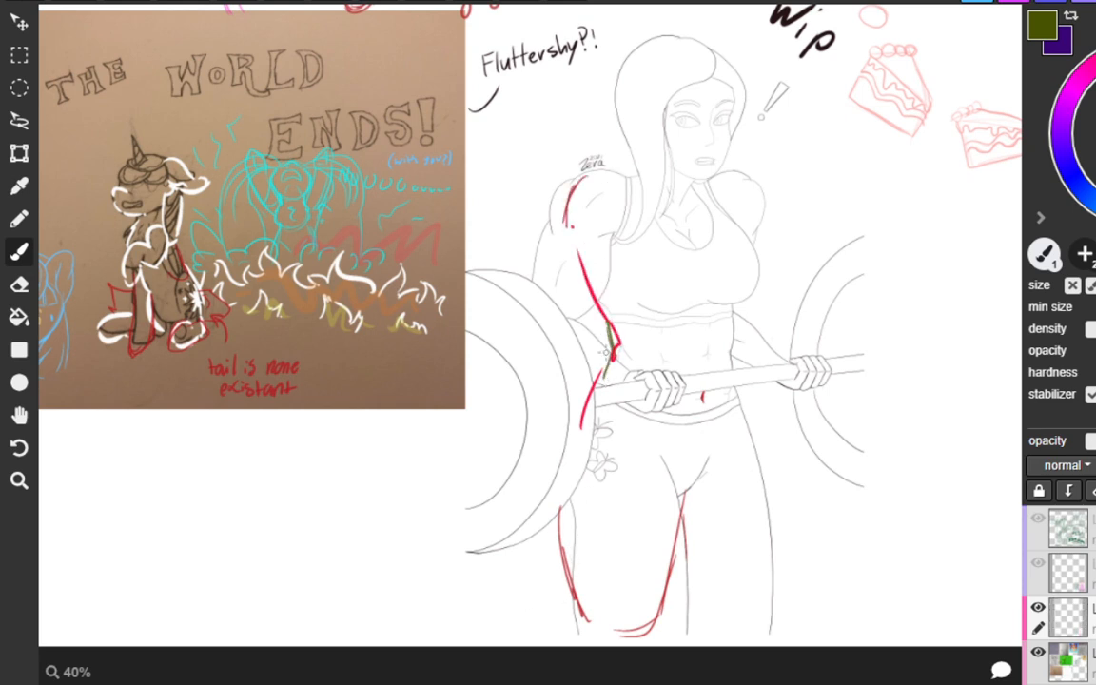
drag(561, 466, 577, 509)
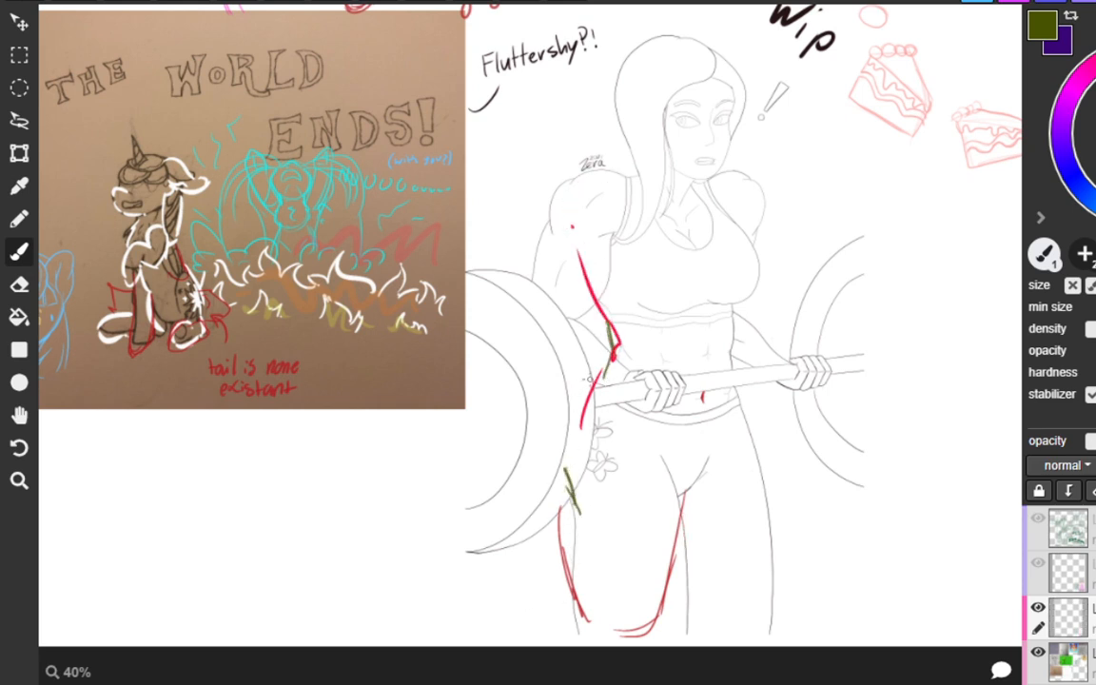
mouse_move(605, 363)
mouse_down()
mouse_move(578, 405)
mouse_move(569, 522)
mouse_up()
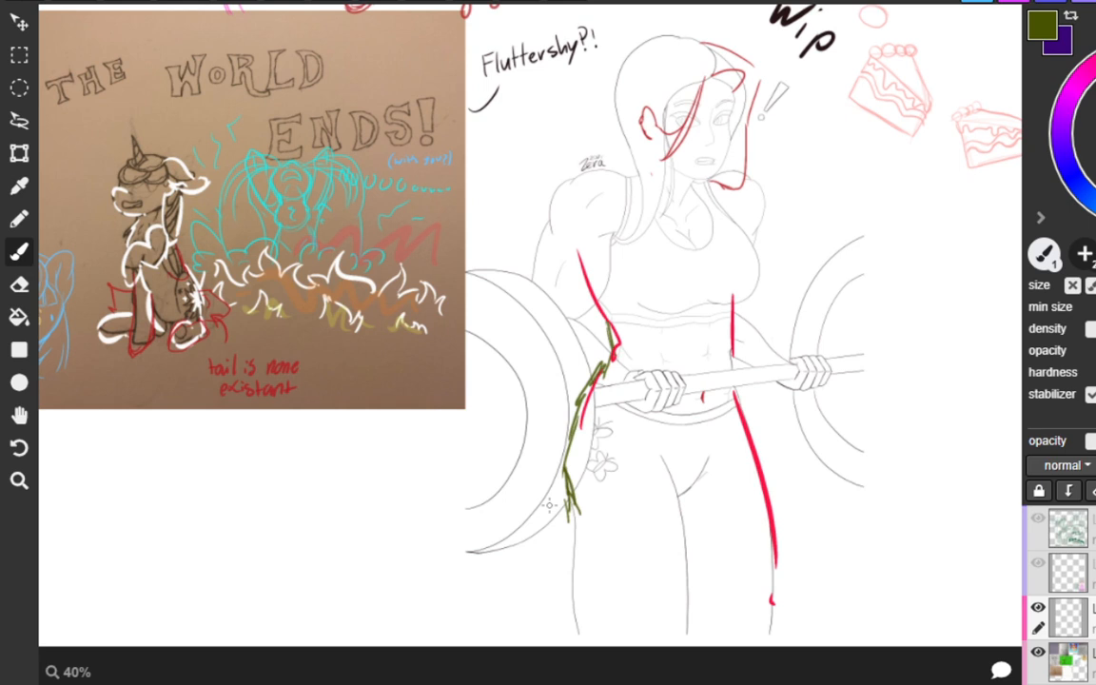
Try a long hair strand beside the woman's face and trace her outer upper arm in red.
mouse_move(656, 164)
mouse_down()
mouse_move(643, 214)
mouse_move(618, 235)
mouse_up()
key(ctrl+z)
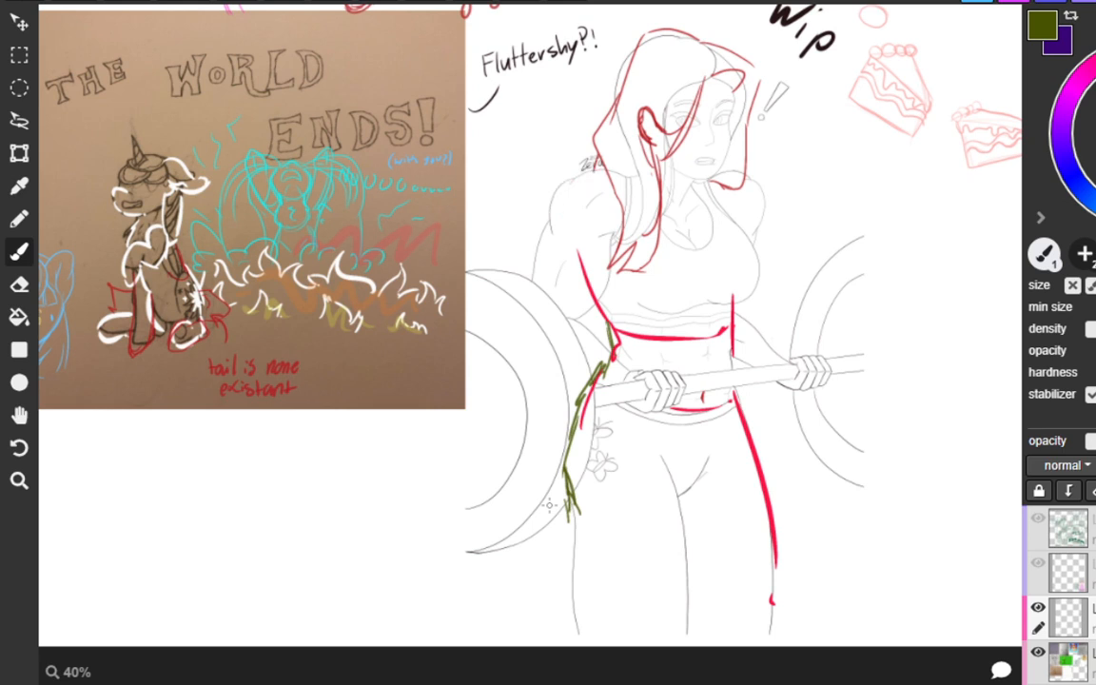
mouse_move(569, 190)
mouse_down()
mouse_move(605, 176)
mouse_move(532, 276)
mouse_up()
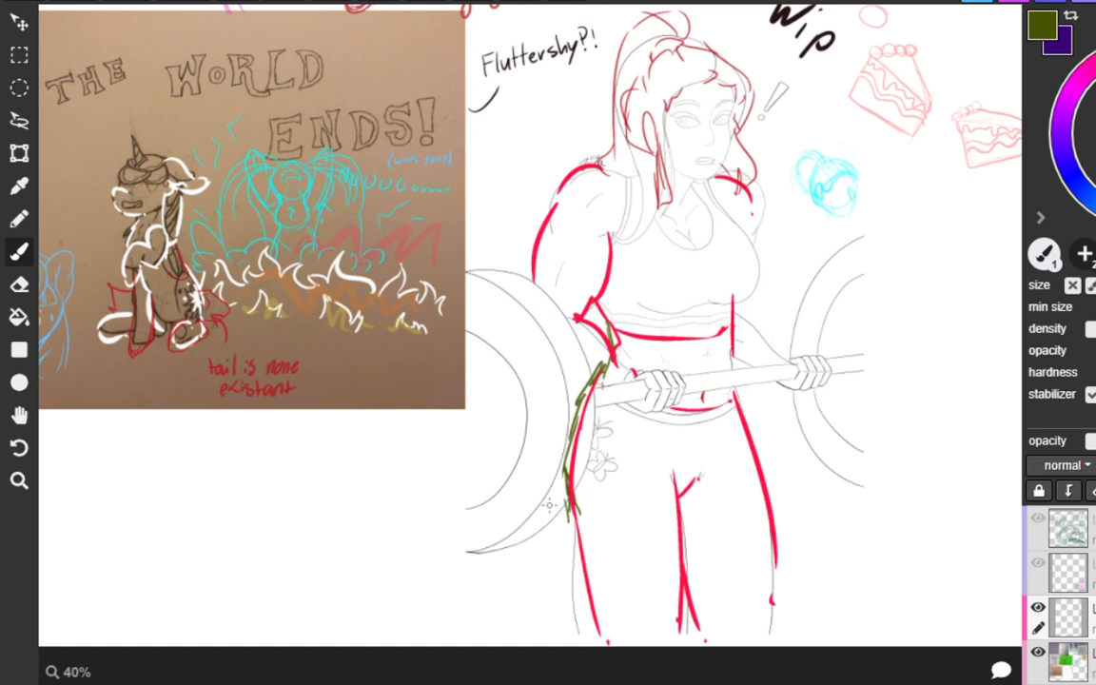
key(ctrl+z)
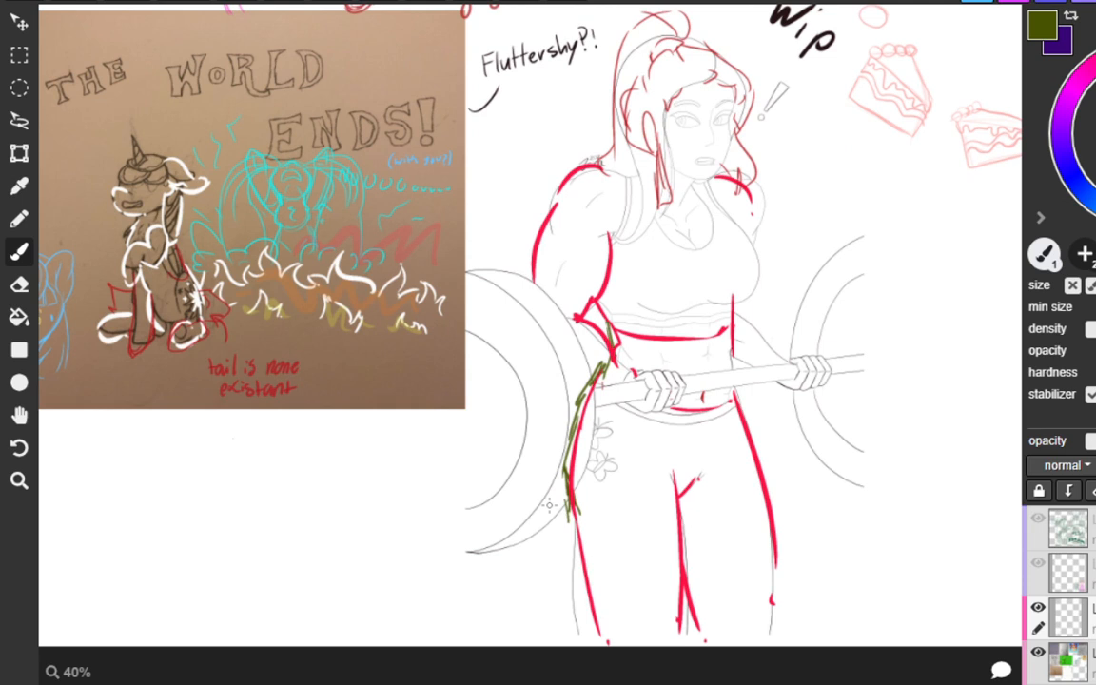
Draw a red rectangular frame in the empty space below the "The World Ends!" sketch.
mouse_move(233, 438)
mouse_down()
mouse_move(232, 542)
mouse_move(381, 431)
mouse_move(417, 567)
mouse_up()
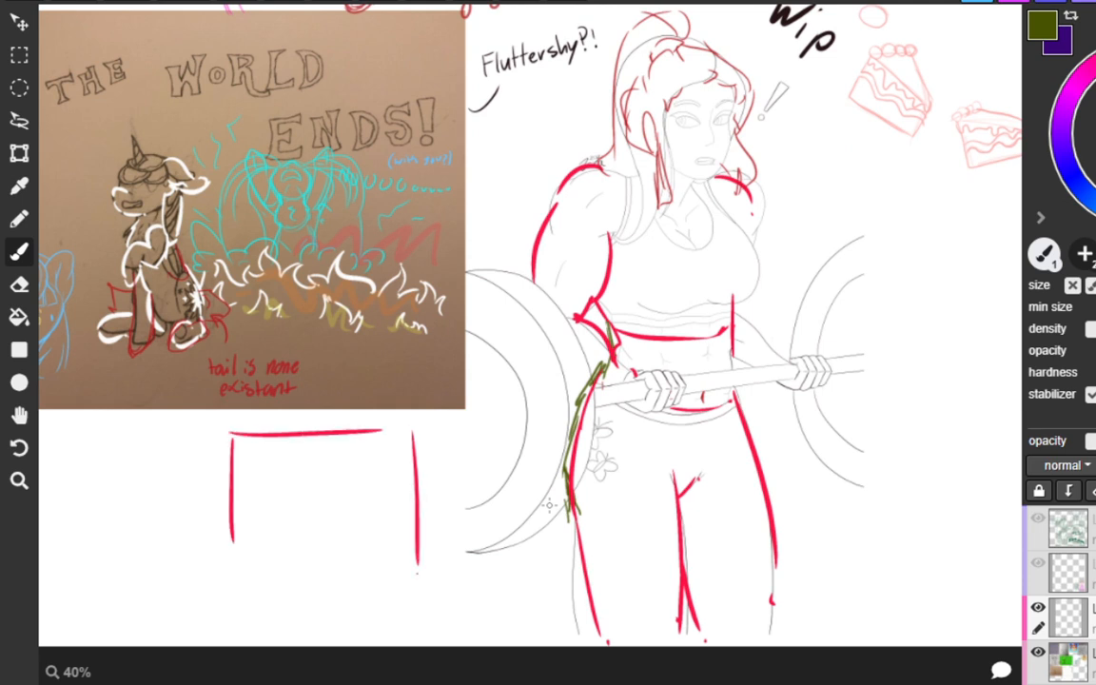
drag(233, 546, 417, 571)
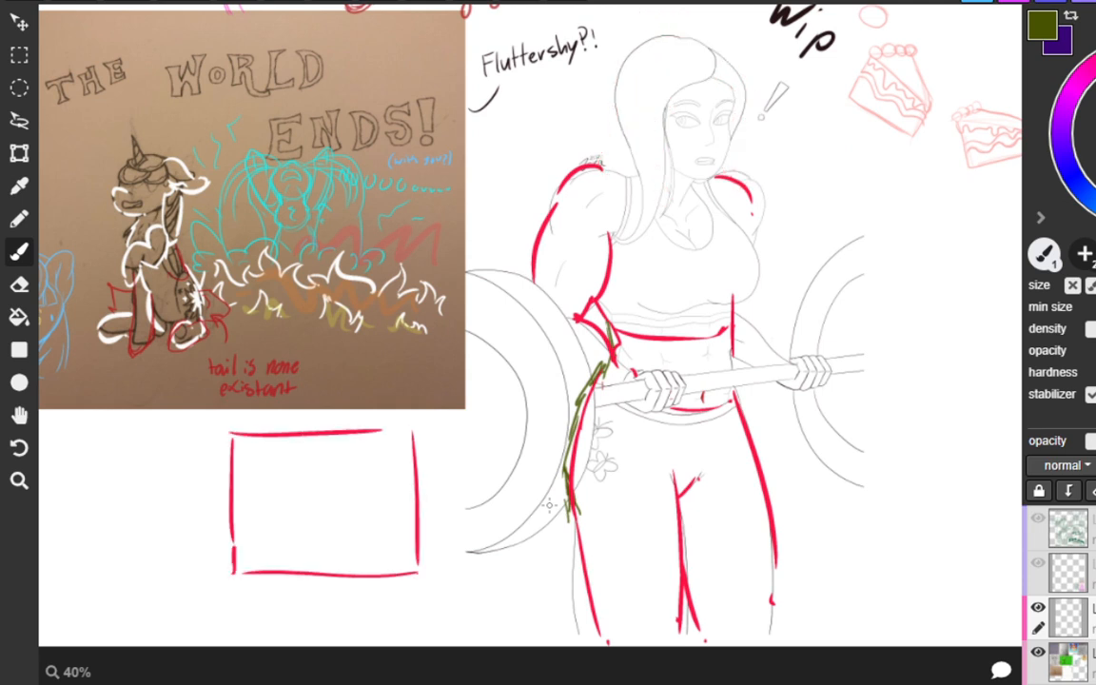
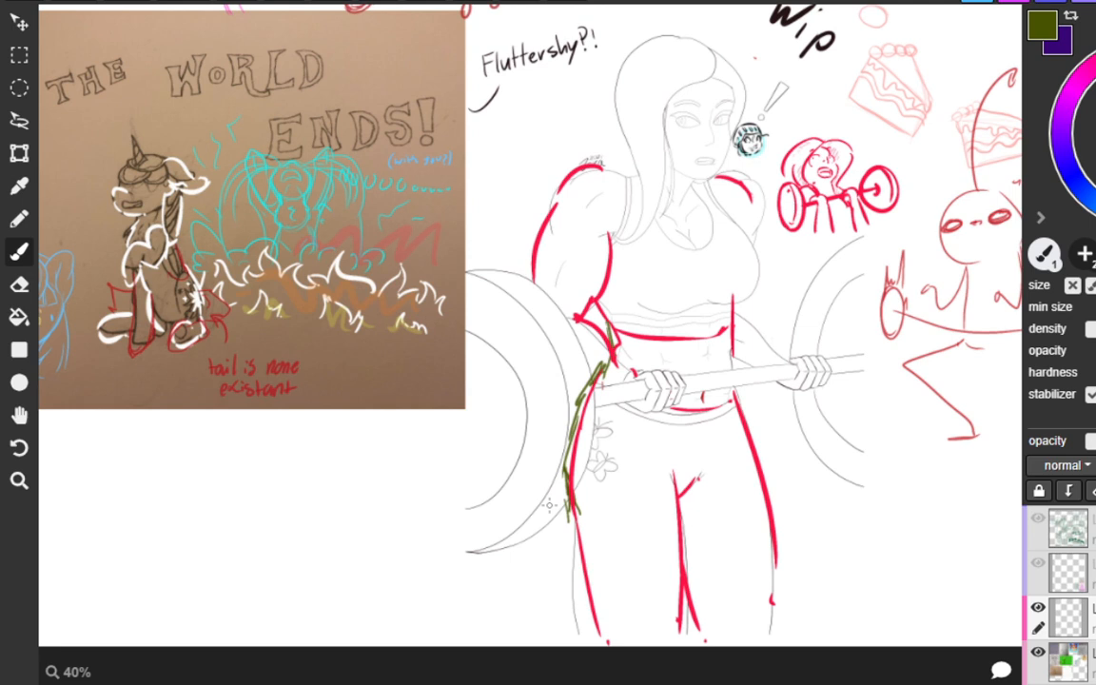
Sketch small upright red shapes, two side by side, below the thin red figure beside the barbell woman.
drag(905, 261, 924, 251)
key(ctrl+z)
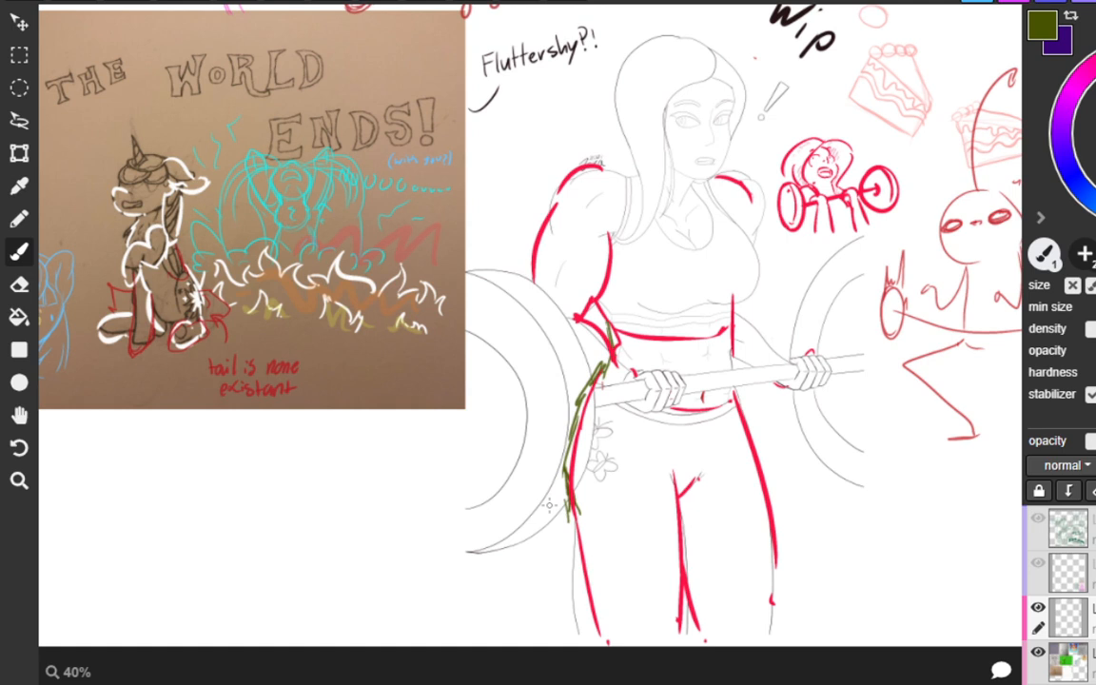
mouse_move(903, 519)
mouse_down()
mouse_move(924, 509)
mouse_move(942, 519)
mouse_move(924, 566)
mouse_move(935, 561)
mouse_move(912, 575)
mouse_move(929, 561)
mouse_move(929, 532)
mouse_up()
key(ctrl+z)
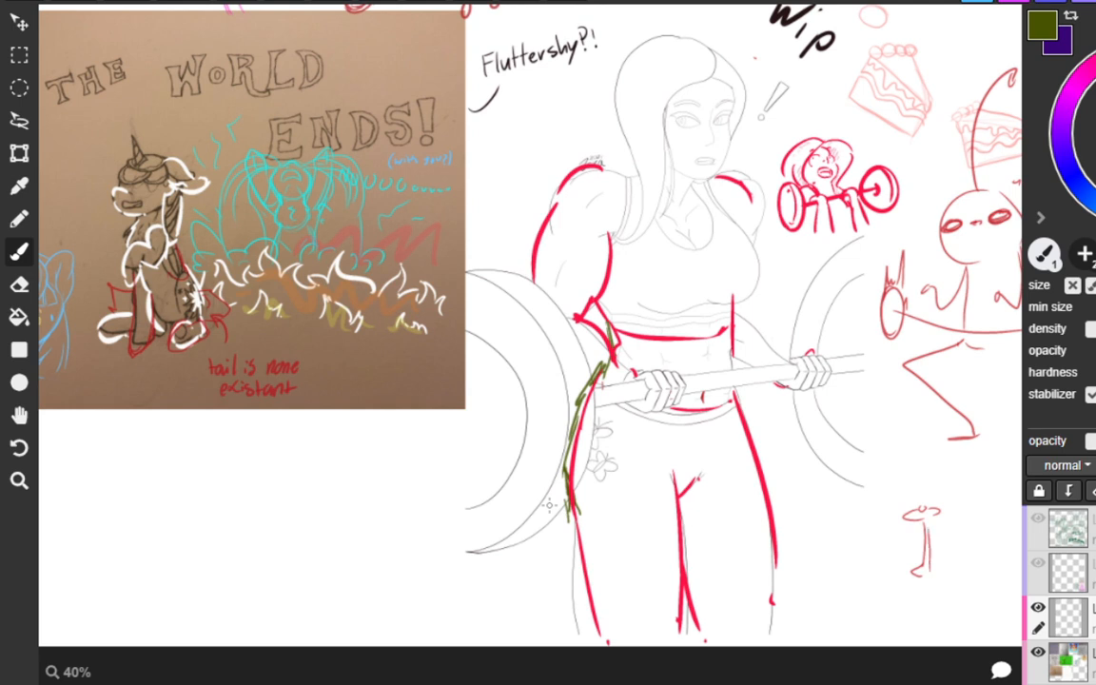
mouse_move(947, 505)
mouse_down()
mouse_move(989, 489)
mouse_move(980, 569)
mouse_up()
drag(986, 503, 989, 540)
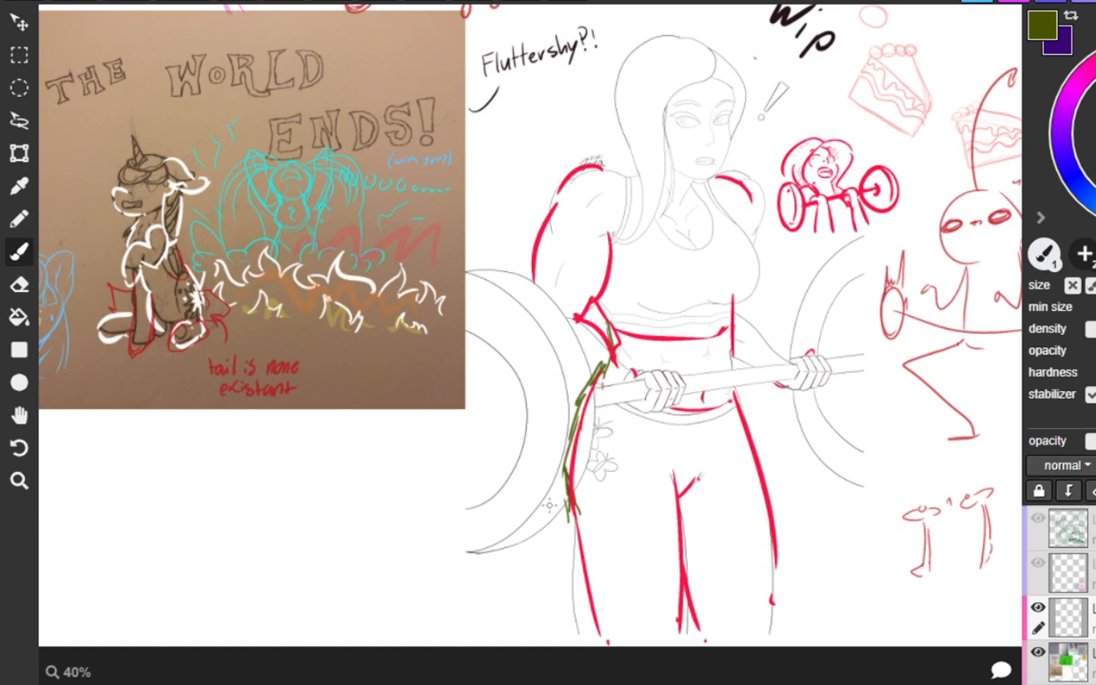
Import the Spike image file from the Pictures folder onto the shared canvas.
scroll(550, 505, down, 5)
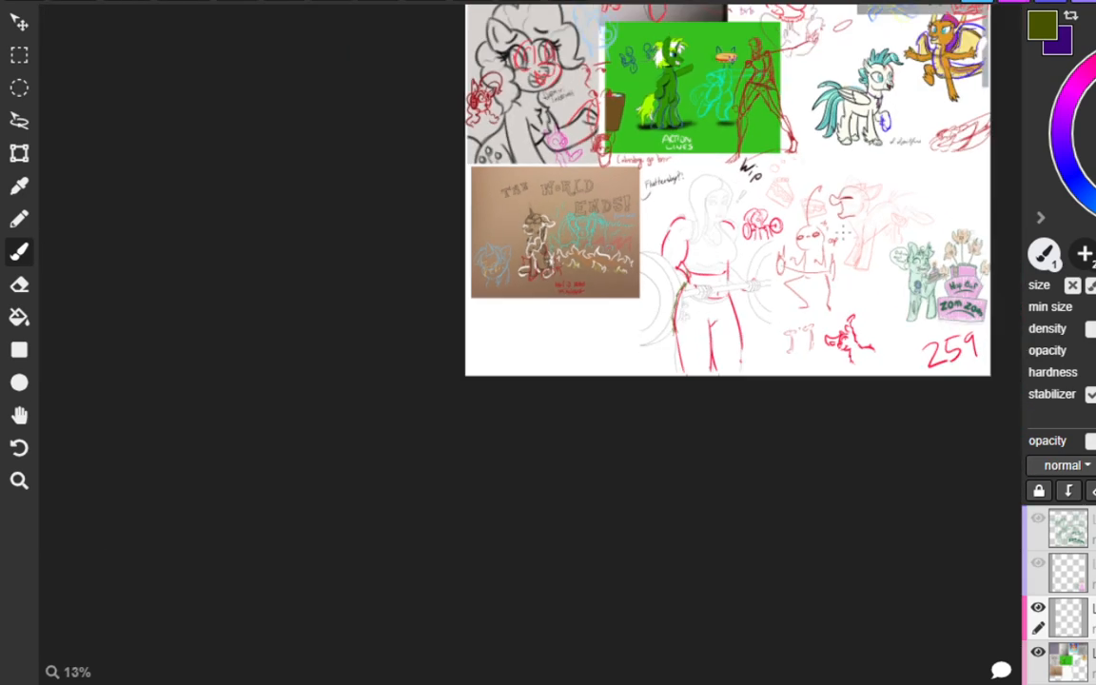
key(space)
mouse_move(842, 232)
mouse_down()
mouse_move(620, 385)
mouse_move(722, 441)
mouse_up()
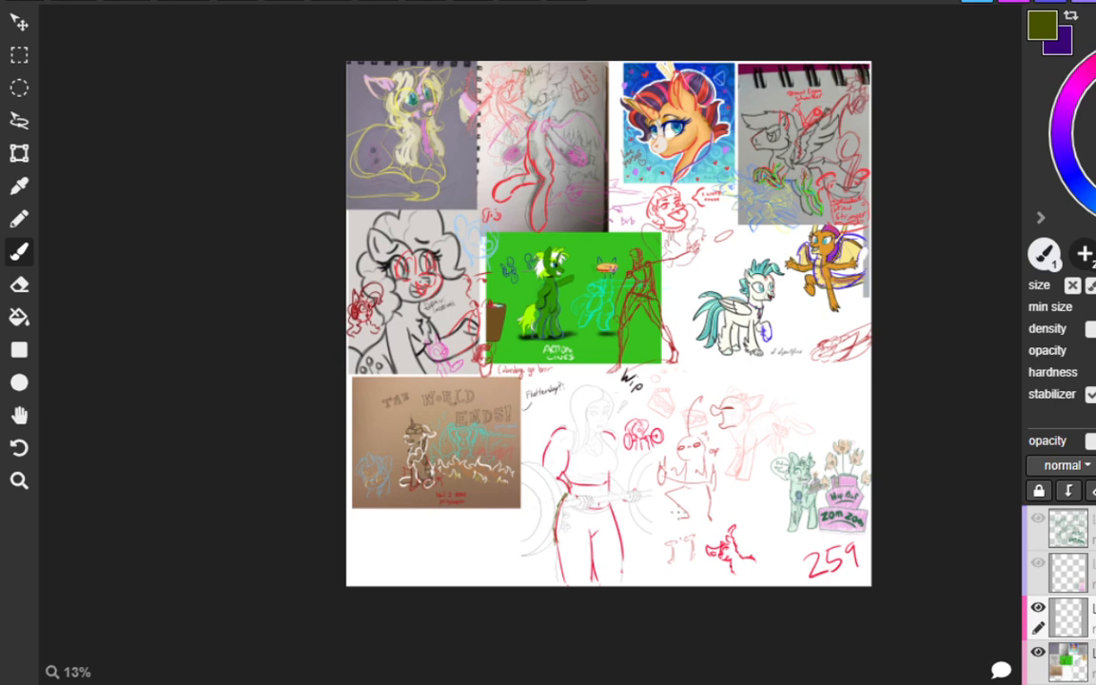
mouse_move(447, 440)
mouse_down()
mouse_move(447, 567)
mouse_move(519, 573)
mouse_move(522, 442)
mouse_move(447, 440)
mouse_up()
key(ctrl+z)
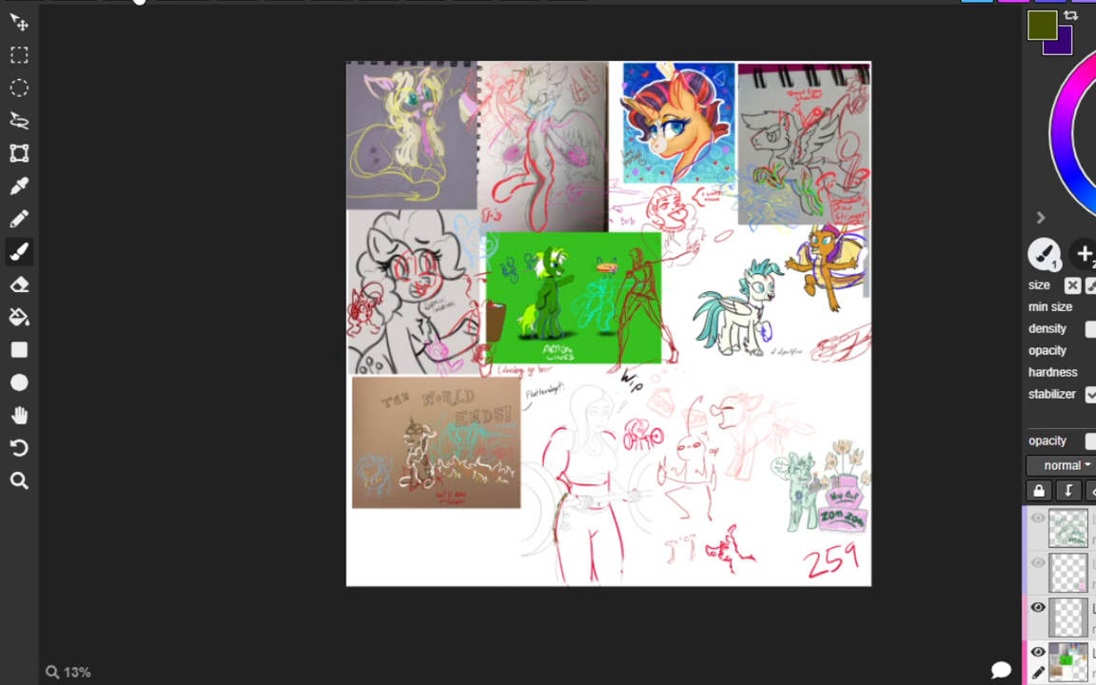
click(125, 3)
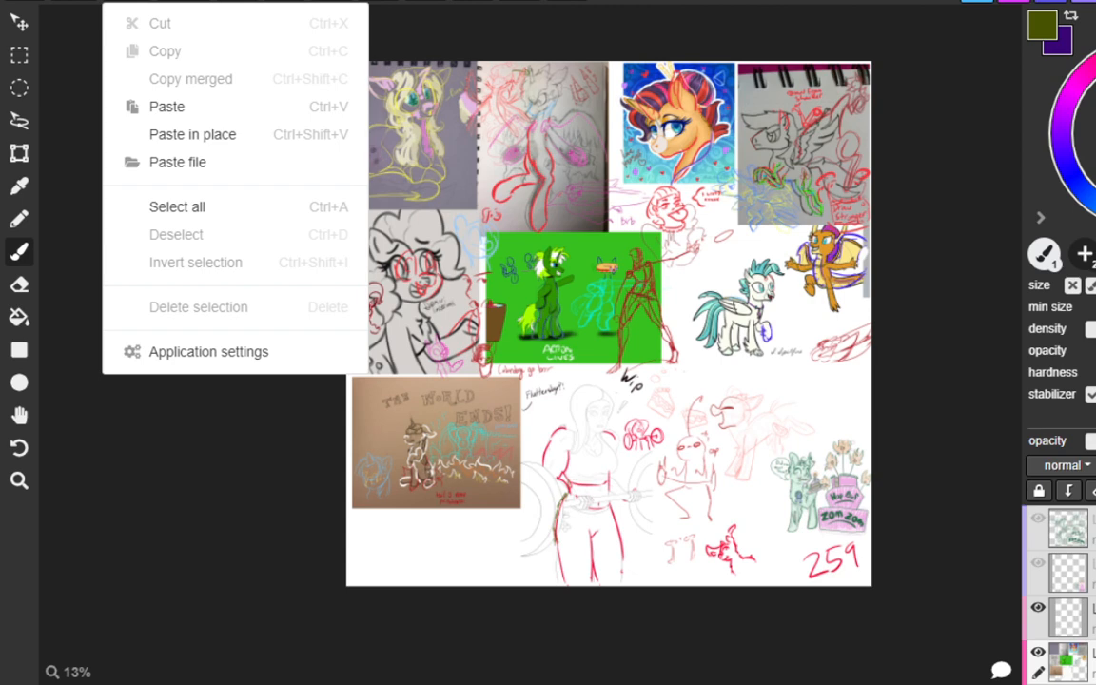
click(200, 160)
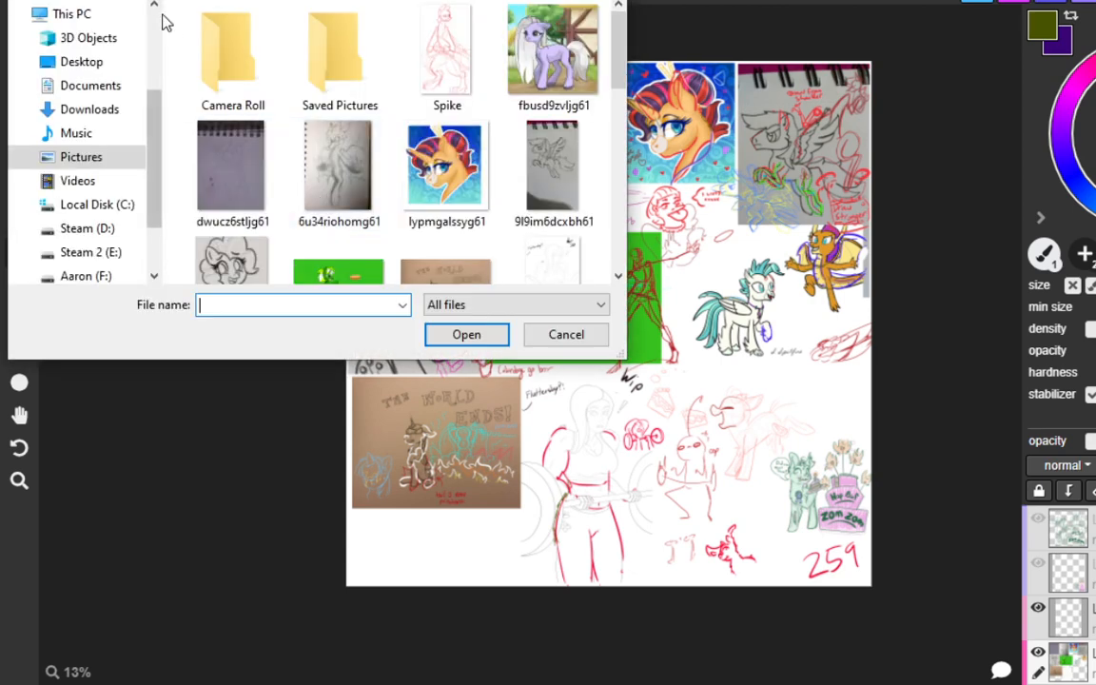
double_click(455, 53)
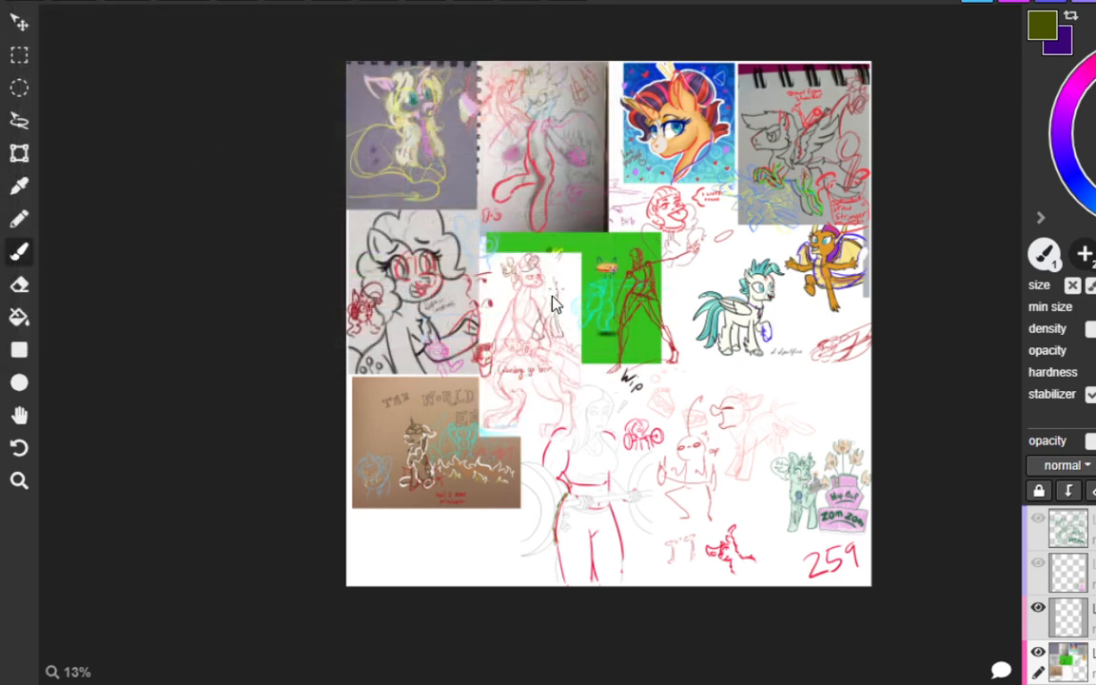
Place the imported Spike sketch between "The World Ends!" drawing and the barbell woman.
click(19, 21)
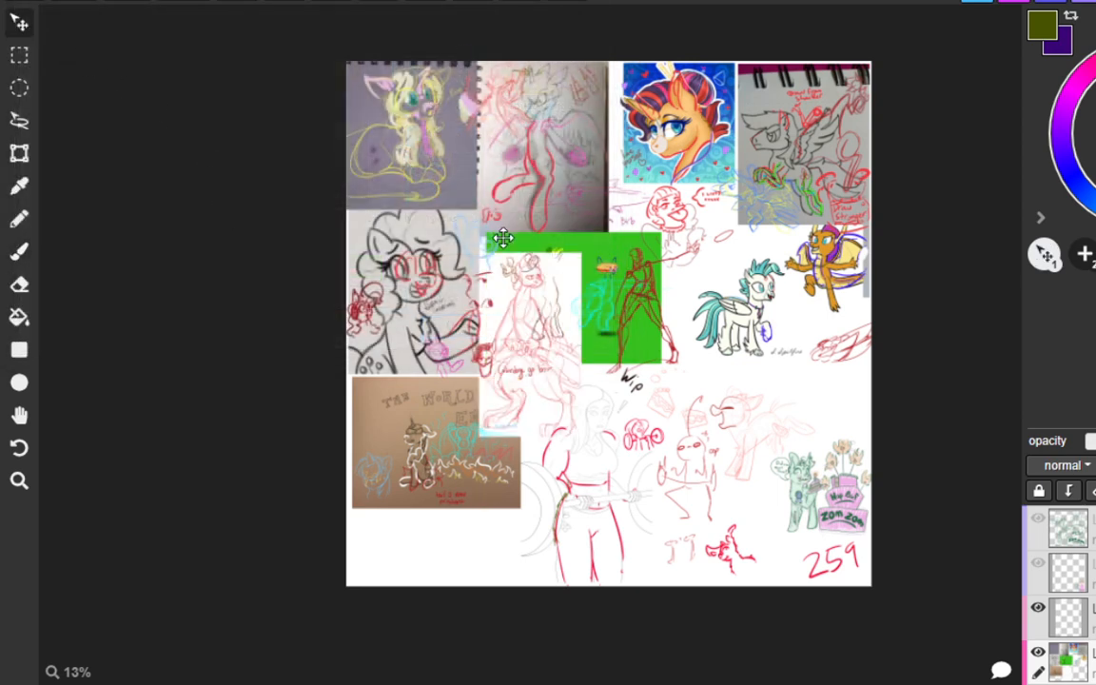
mouse_move(530, 320)
mouse_down()
mouse_move(487, 447)
mouse_move(462, 458)
mouse_move(477, 464)
mouse_up()
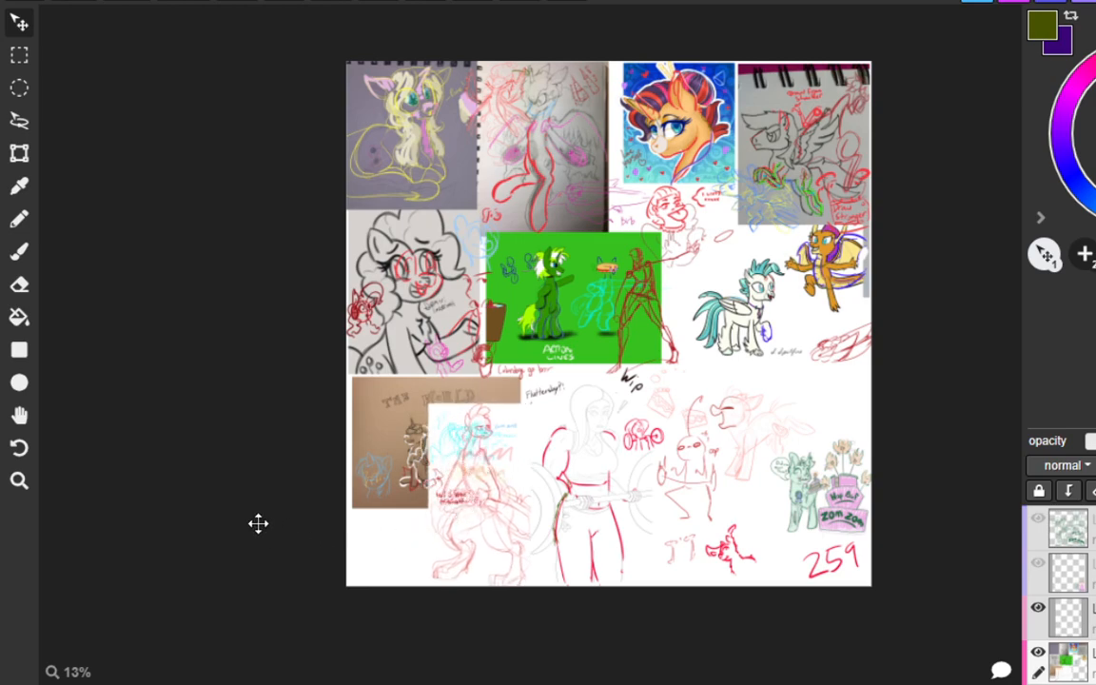
scroll(538, 535, up, 6)
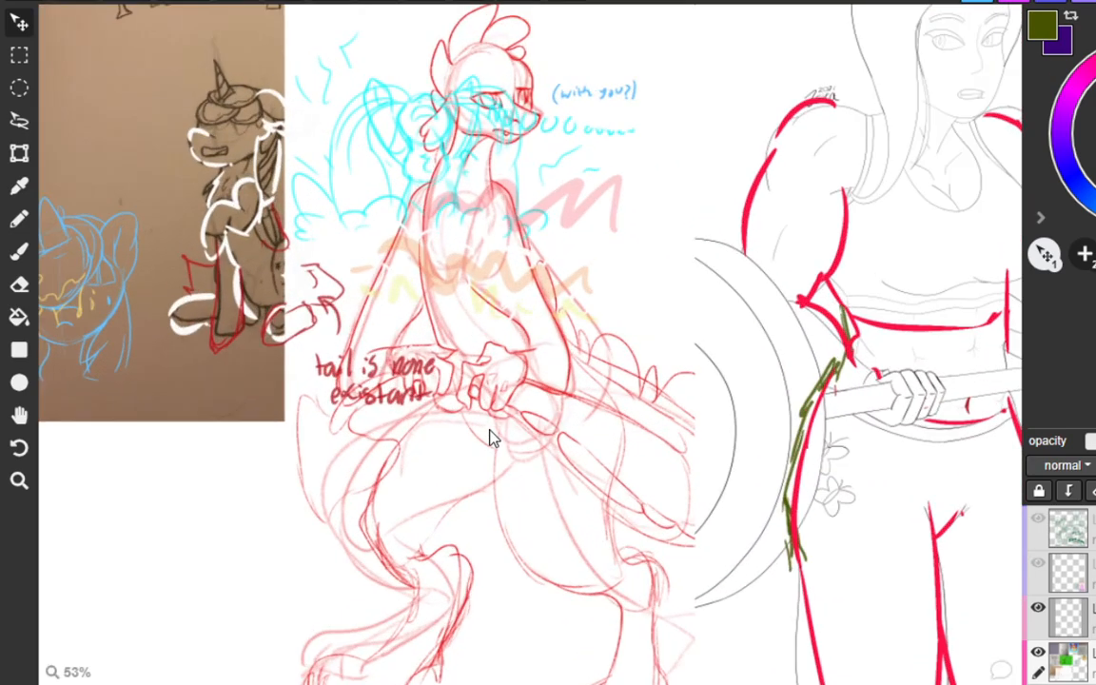
scroll(380, 285, down, 1)
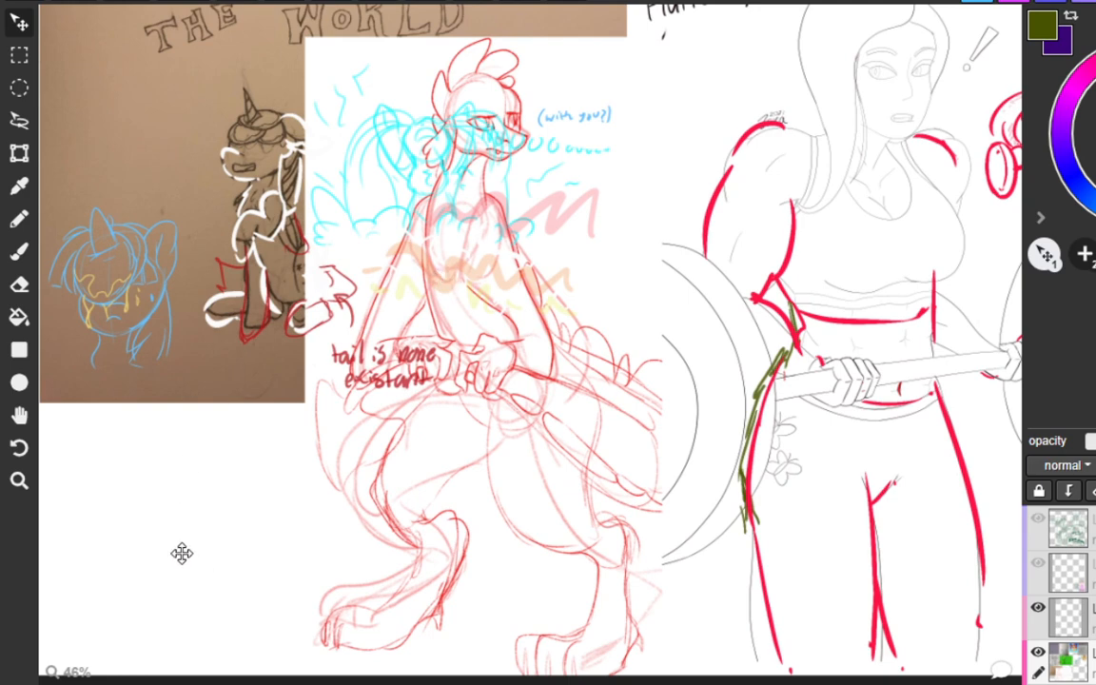
Undo the red note and the red, orange, yellow and cyan overlay strokes that overlap the placed Spike sketch.
key(ctrl+z)
key(ctrl+z)
key(ctrl+z)
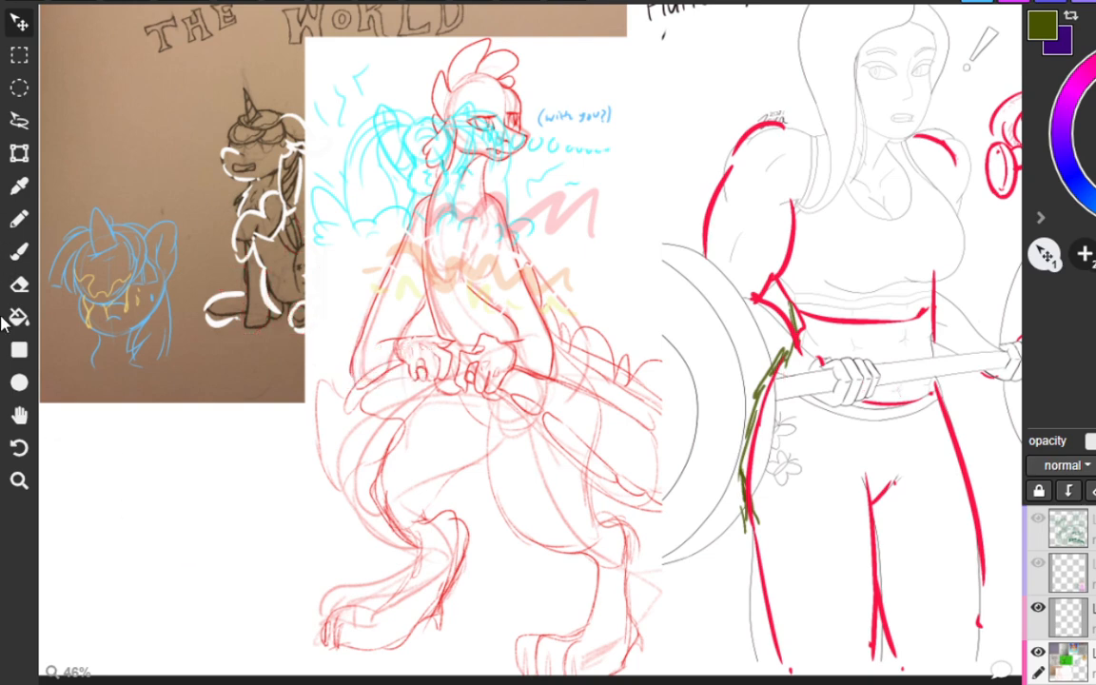
key(ctrl+z)
key(ctrl+z)
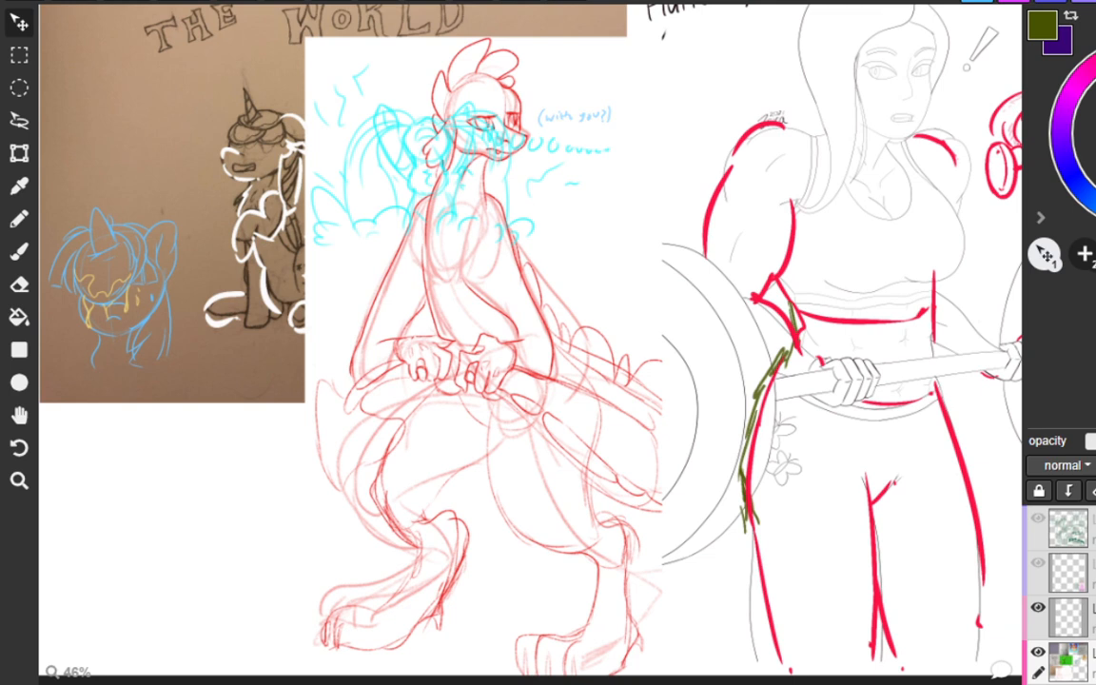
key(ctrl+z)
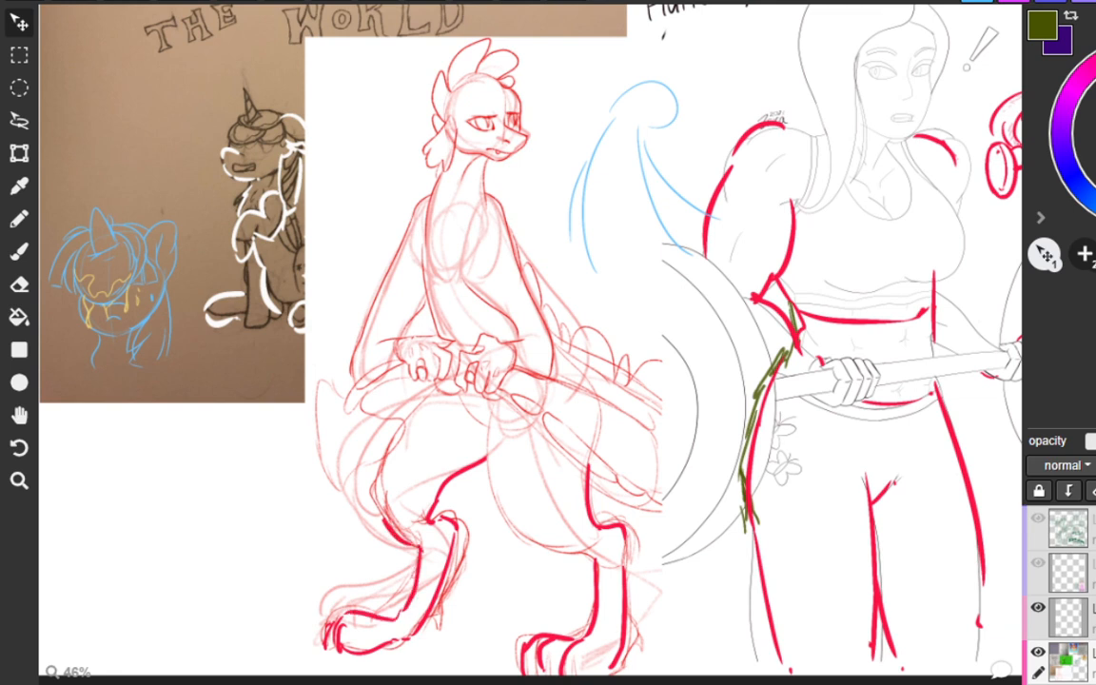
Undo and restore the latest red strokes tracing the thigh and shin of Spike's leg nearest the brown sketch.
key(ctrl+z)
key(ctrl+z)
key(ctrl+z)
key(ctrl+z)
key(ctrl+z)
key(ctrl+z)
key(ctrl+z)
key(ctrl+z)
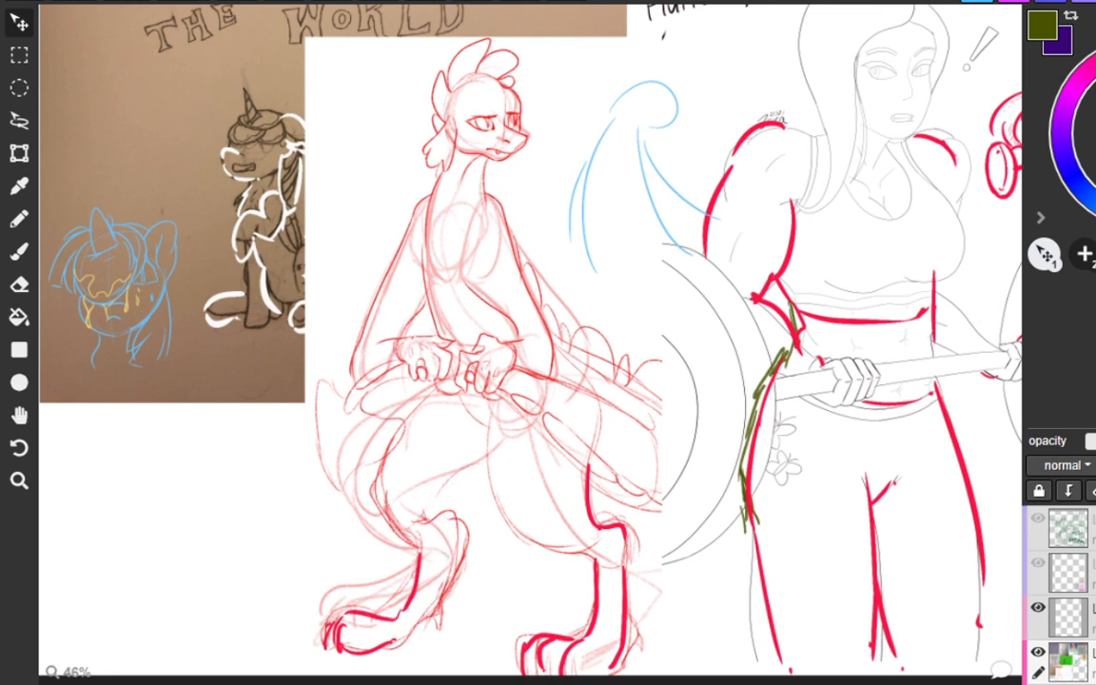
key(ctrl+shift+z)
key(ctrl+shift+z)
key(ctrl+shift+z)
key(ctrl+shift+z)
key(ctrl+shift+z)
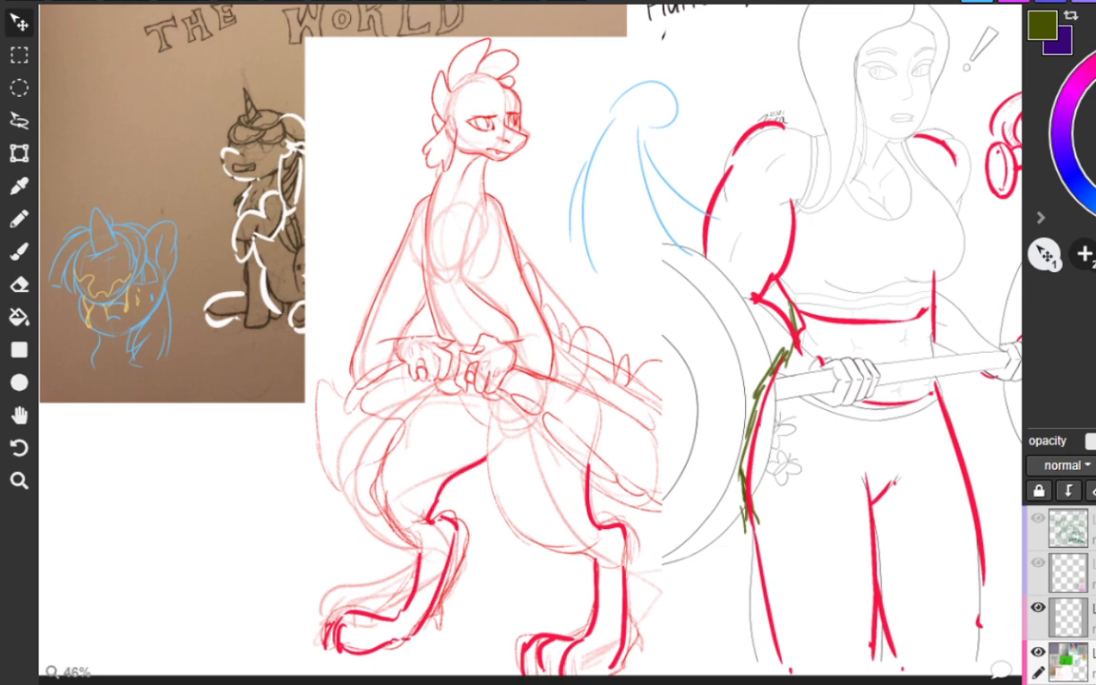
Undo the red inner-thigh line on Spike's leg nearest the brown sketch and redraw it down to the knee.
key(ctrl+z)
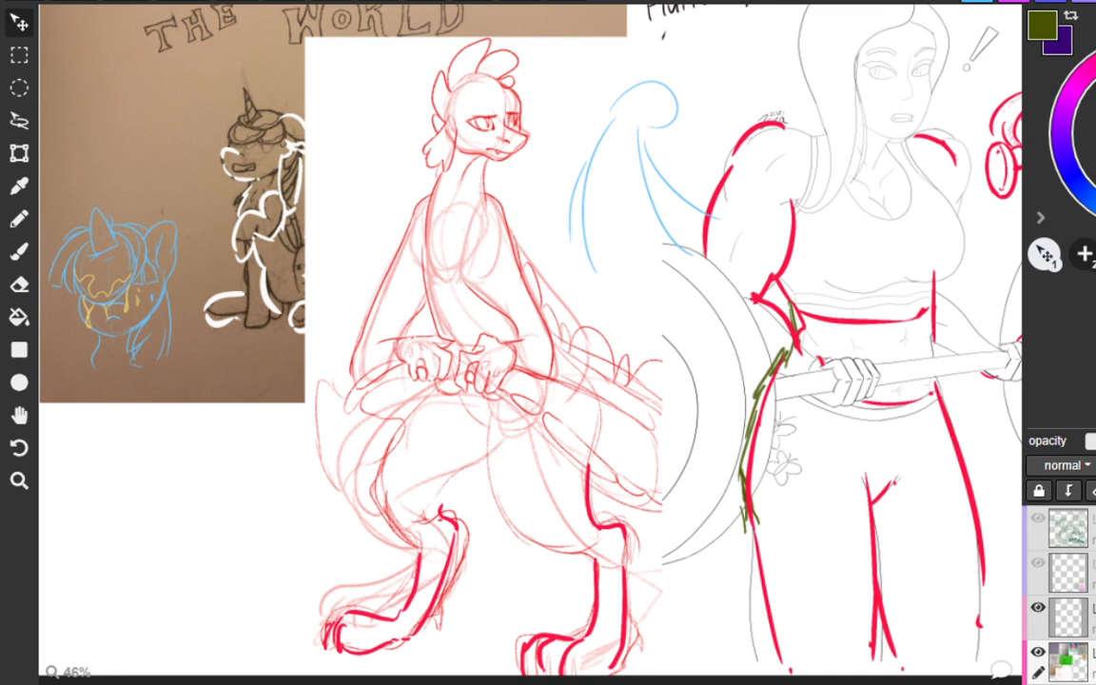
drag(496, 441, 438, 503)
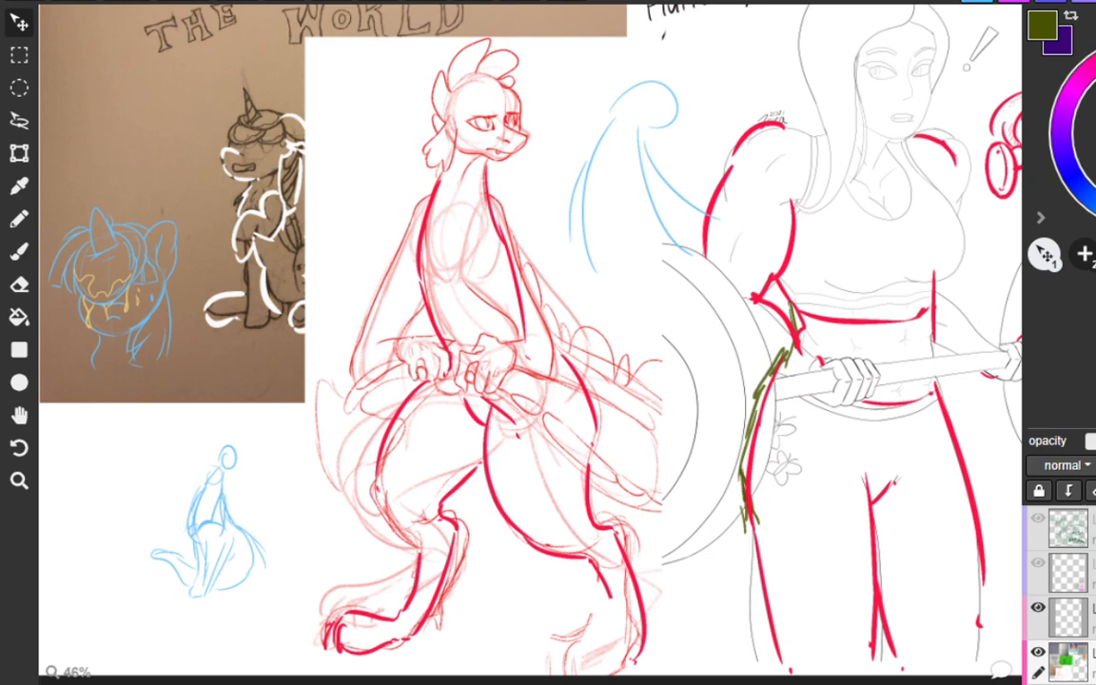
mouse_move(509, 125)
mouse_down()
mouse_move(552, 149)
mouse_move(502, 164)
mouse_move(523, 156)
mouse_up()
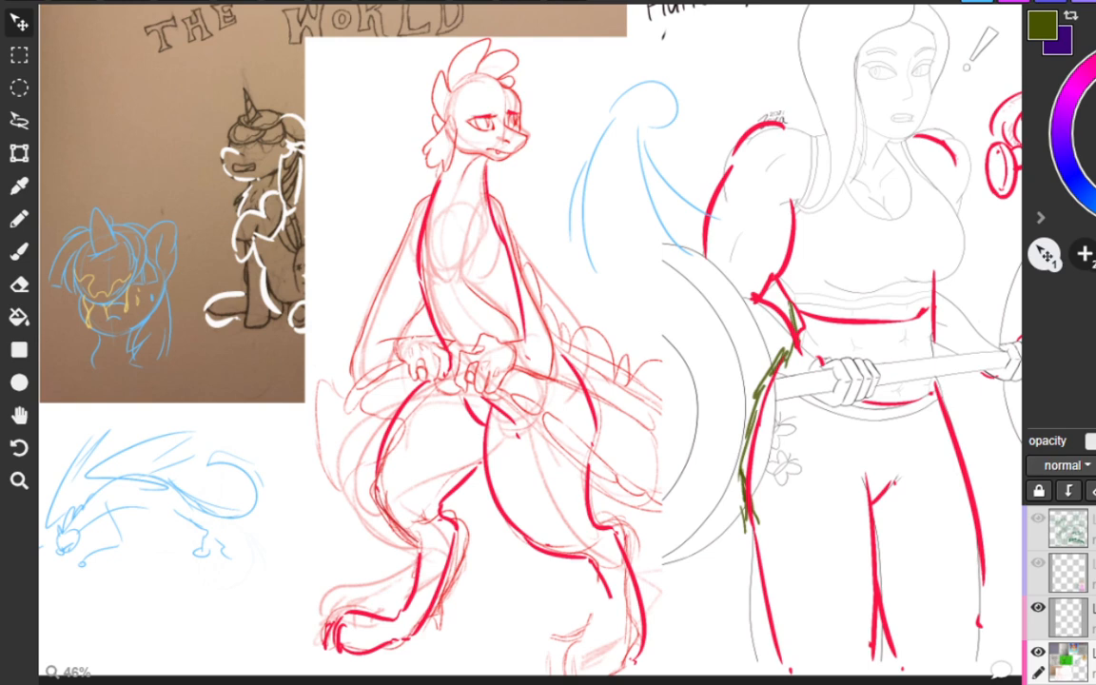
Try a black heart shape over Spike's hands and hips.
mouse_move(388, 372)
mouse_down()
mouse_move(509, 339)
mouse_move(392, 407)
mouse_up()
key(ctrl+z)
mouse_move(457, 330)
mouse_down()
mouse_move(491, 308)
mouse_move(459, 422)
mouse_move(390, 314)
mouse_move(454, 412)
mouse_up()
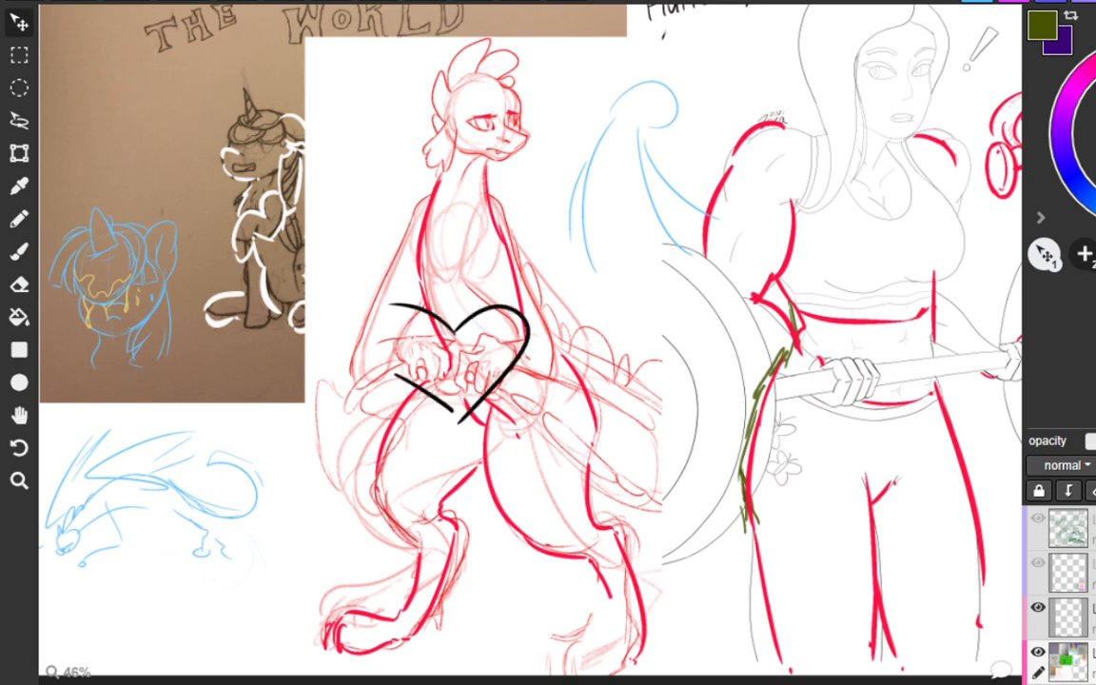
drag(396, 305, 388, 361)
key(ctrl+z)
key(ctrl+z)
key(ctrl+z)
key(ctrl+z)
Try red cross-contour marks over Spike's neck, torso, hips, thigh and lower leg.
drag(447, 168, 484, 173)
drag(439, 300, 497, 277)
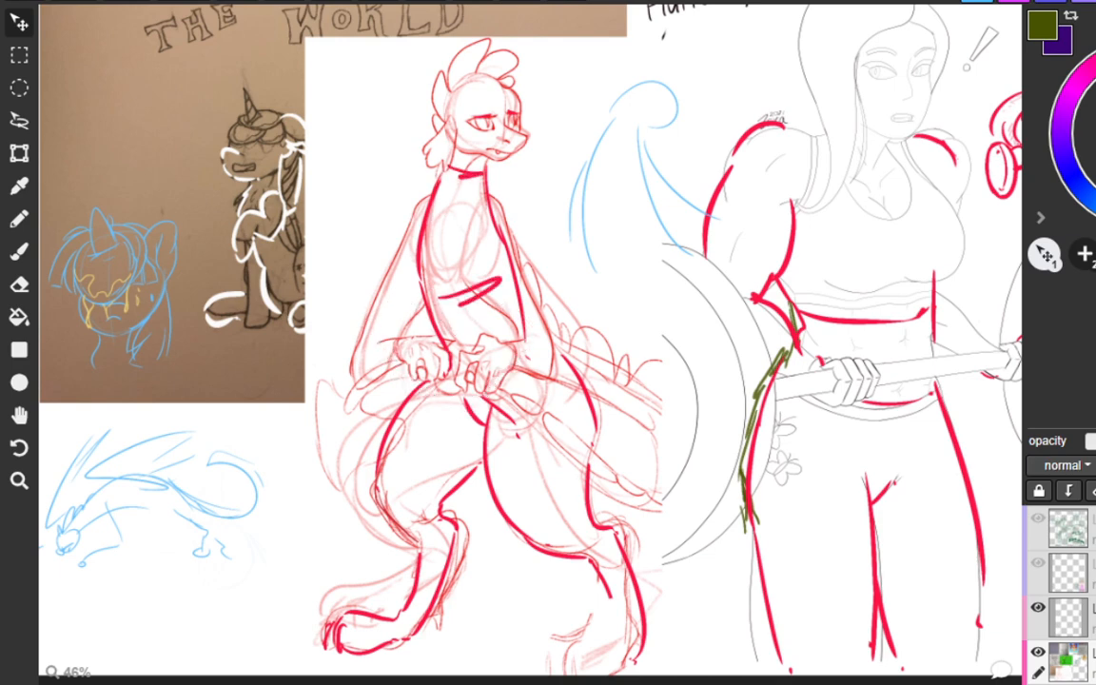
drag(464, 381, 556, 370)
drag(497, 435, 570, 443)
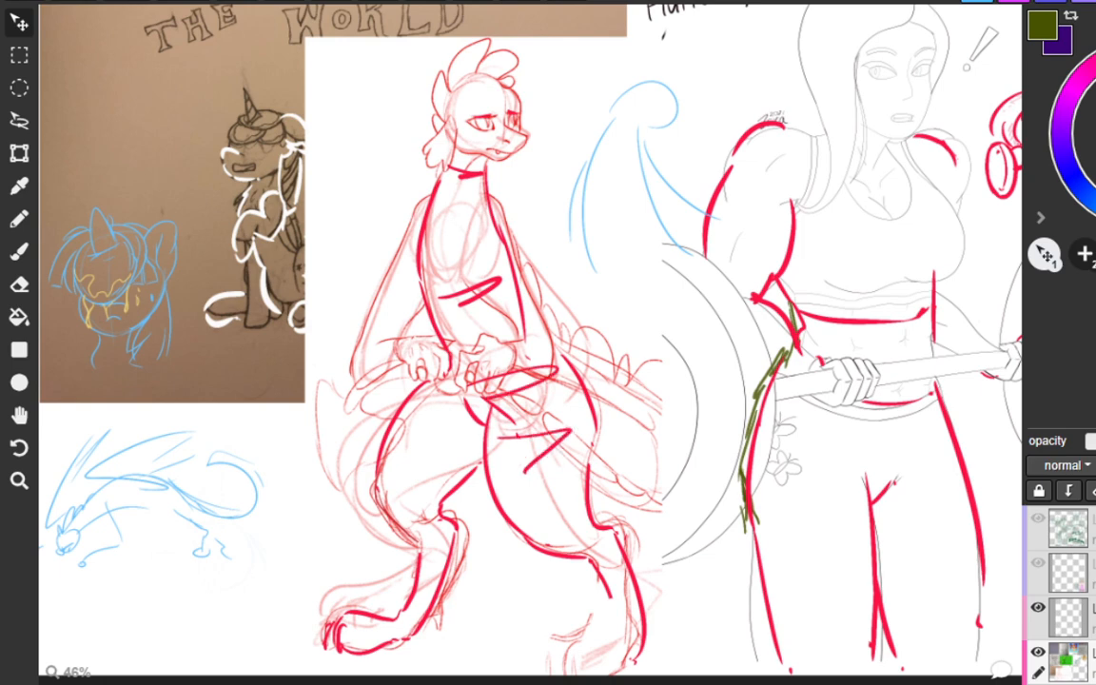
mouse_move(548, 531)
mouse_down()
mouse_move(586, 541)
mouse_move(607, 563)
mouse_up()
mouse_move(615, 586)
mouse_down()
mouse_move(625, 614)
mouse_move(614, 651)
mouse_up()
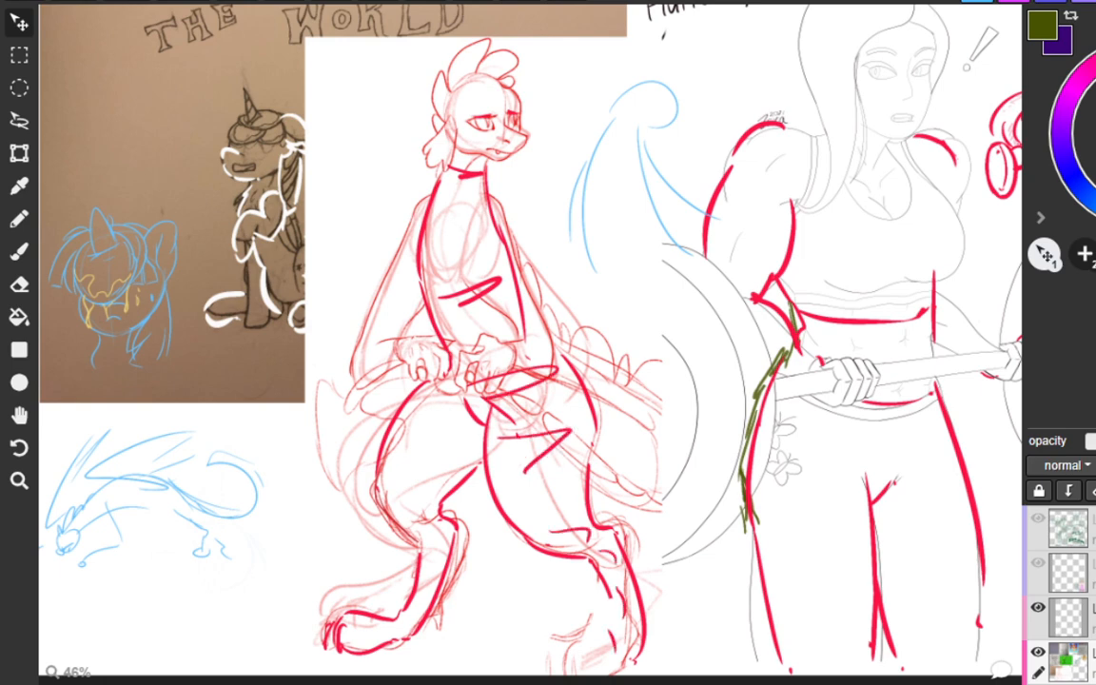
key(ctrl+z)
key(ctrl+z)
key(ctrl+z)
key(ctrl+z)
key(ctrl+z)
key(ctrl+z)
key(ctrl+z)
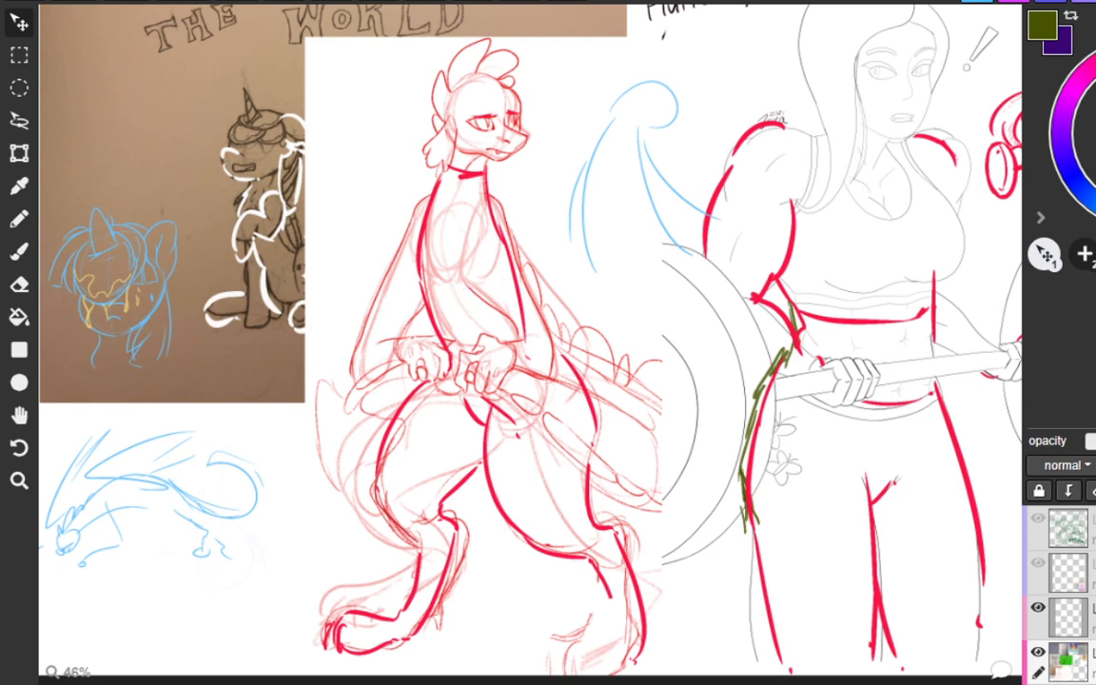
key(ctrl+z)
Try long flow strokes down both of Spike's legs from the hips toward the lower legs.
drag(501, 369, 562, 537)
mouse_move(557, 349)
mouse_down()
mouse_move(587, 523)
mouse_move(577, 566)
mouse_up()
drag(453, 367, 425, 543)
drag(482, 444, 418, 543)
key(ctrl+z)
key(ctrl+z)
key(ctrl+z)
key(ctrl+z)
key(ctrl+z)
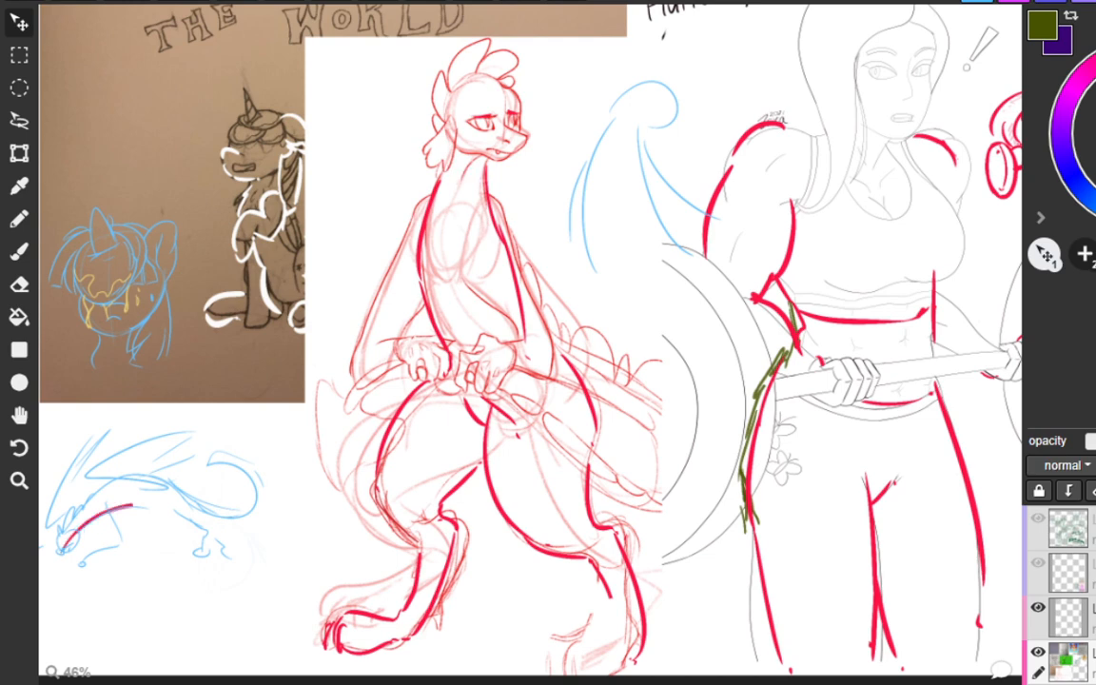
Try a red spine curve with cross marks over the blue crouching creature and a long red S-curve beside Spike.
mouse_move(71, 546)
mouse_down()
mouse_move(205, 504)
mouse_move(278, 514)
mouse_up()
key(ctrl+z)
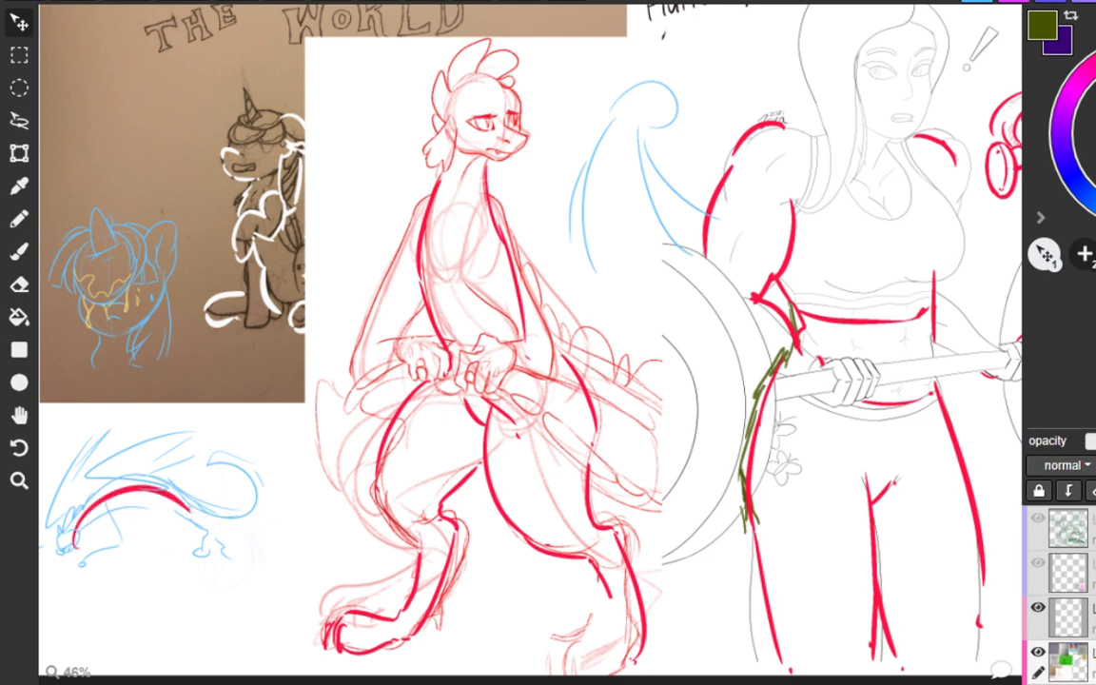
mouse_move(173, 491)
mouse_down()
mouse_move(273, 486)
mouse_move(153, 495)
mouse_move(153, 517)
mouse_up()
mouse_move(167, 478)
mouse_down()
mouse_move(172, 526)
mouse_move(231, 542)
mouse_up()
key(ctrl+z)
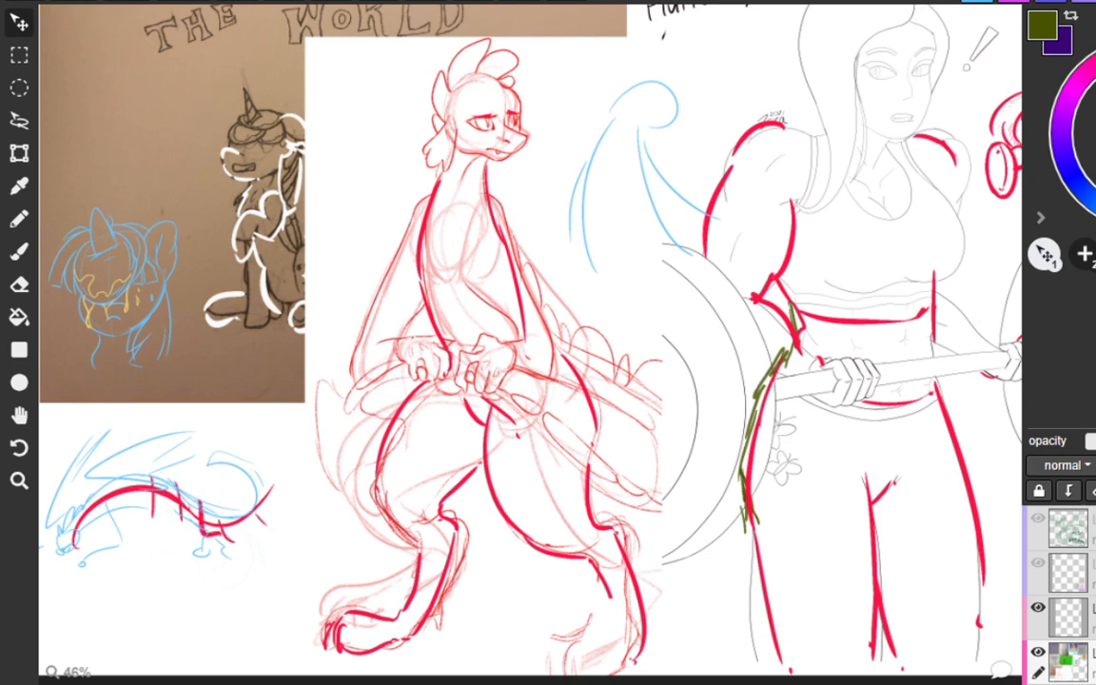
key(ctrl+z)
key(ctrl+z)
key(ctrl+z)
key(ctrl+z)
key(ctrl+z)
key(ctrl+z)
key(ctrl+z)
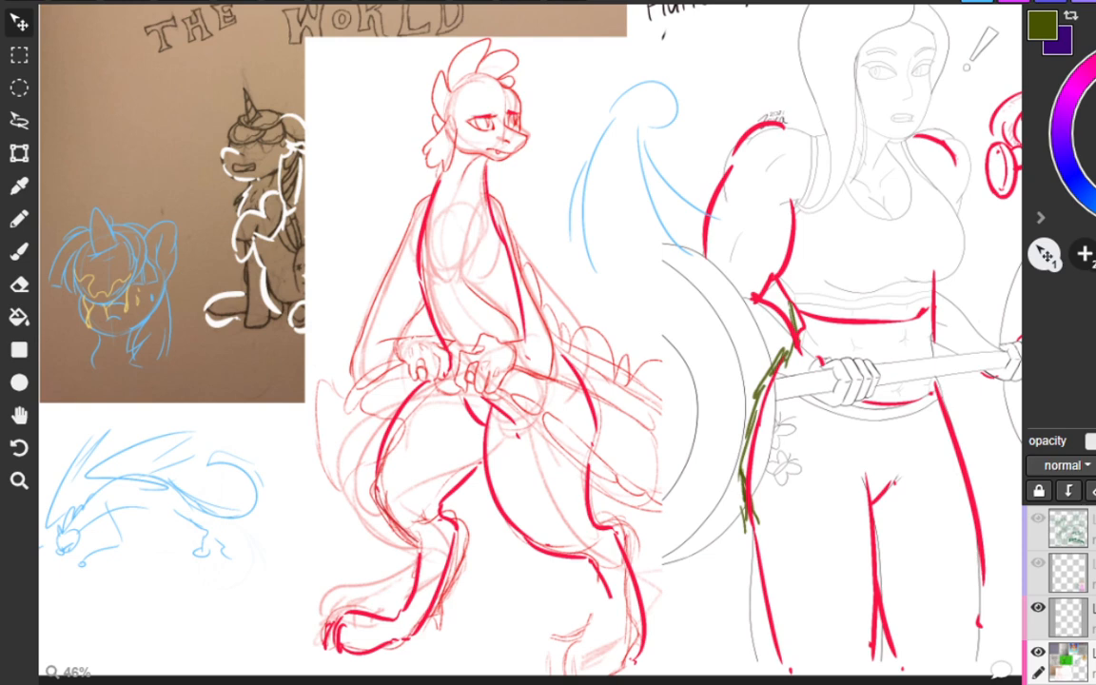
mouse_move(549, 173)
mouse_down()
mouse_move(609, 287)
mouse_move(677, 670)
mouse_up()
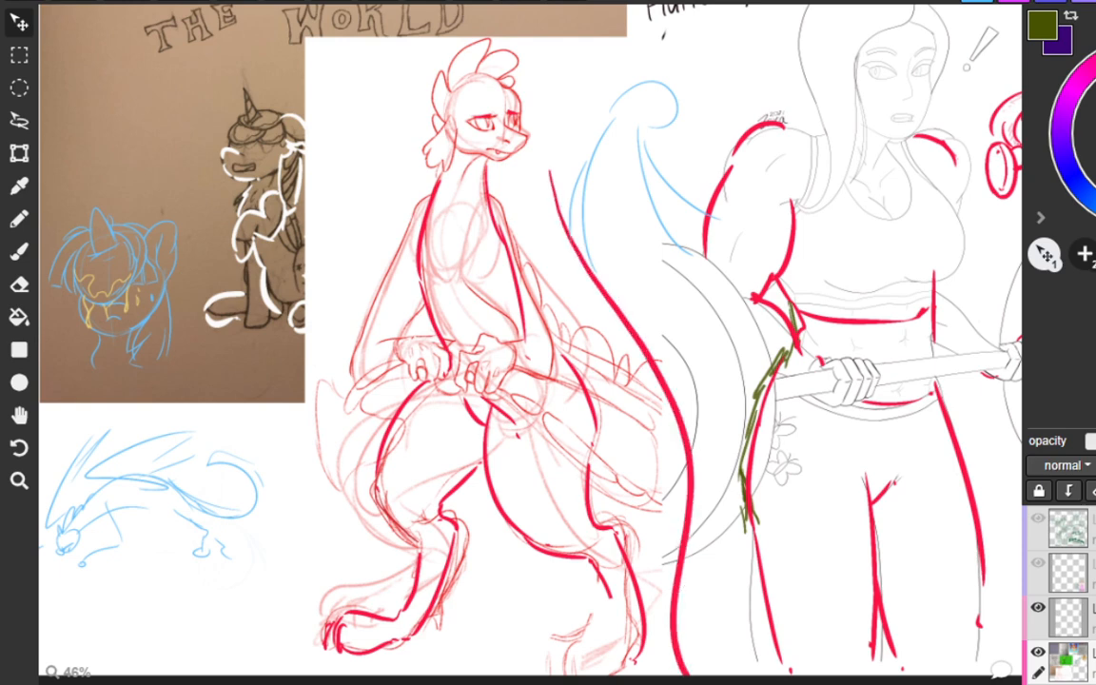
key(ctrl+z)
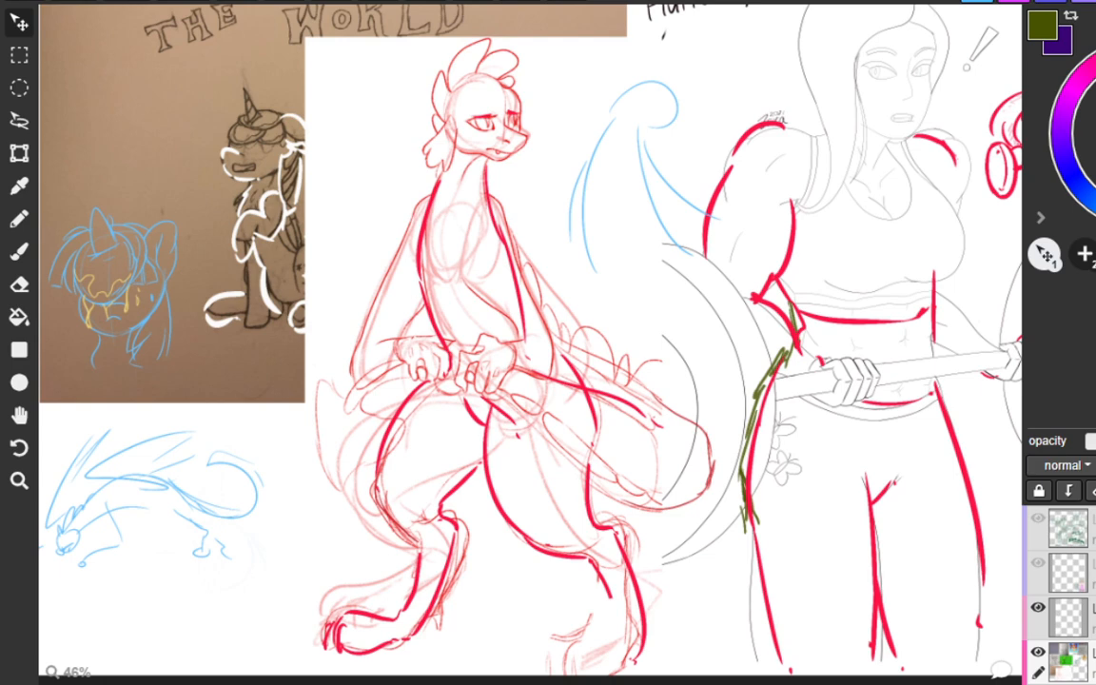
Try correction strokes around Spike's hands, including a red oval over the hand nearest the brown sketch.
mouse_move(464, 328)
mouse_down()
mouse_move(480, 312)
mouse_move(459, 447)
mouse_move(356, 319)
mouse_move(452, 437)
mouse_up()
key(ctrl+z)
key(ctrl+z)
mouse_move(393, 346)
mouse_down()
mouse_move(404, 338)
mouse_move(419, 379)
mouse_move(451, 349)
mouse_move(409, 337)
mouse_move(421, 330)
mouse_move(394, 342)
mouse_up()
key(ctrl+z)
key(ctrl+z)
key(ctrl+z)
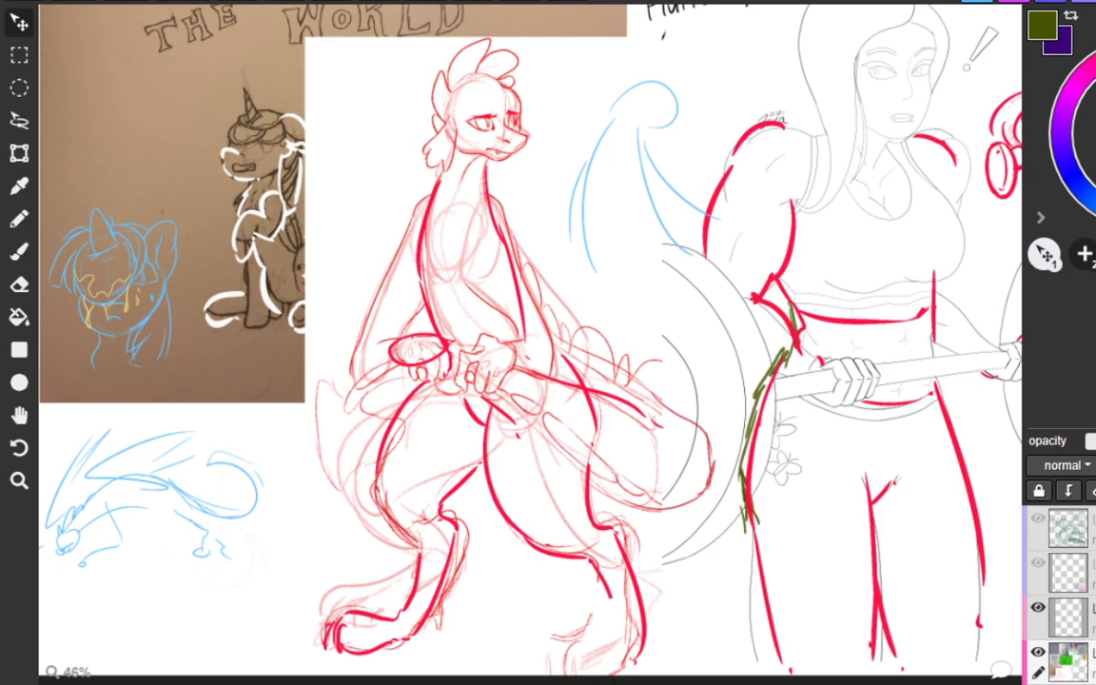
key(ctrl+z)
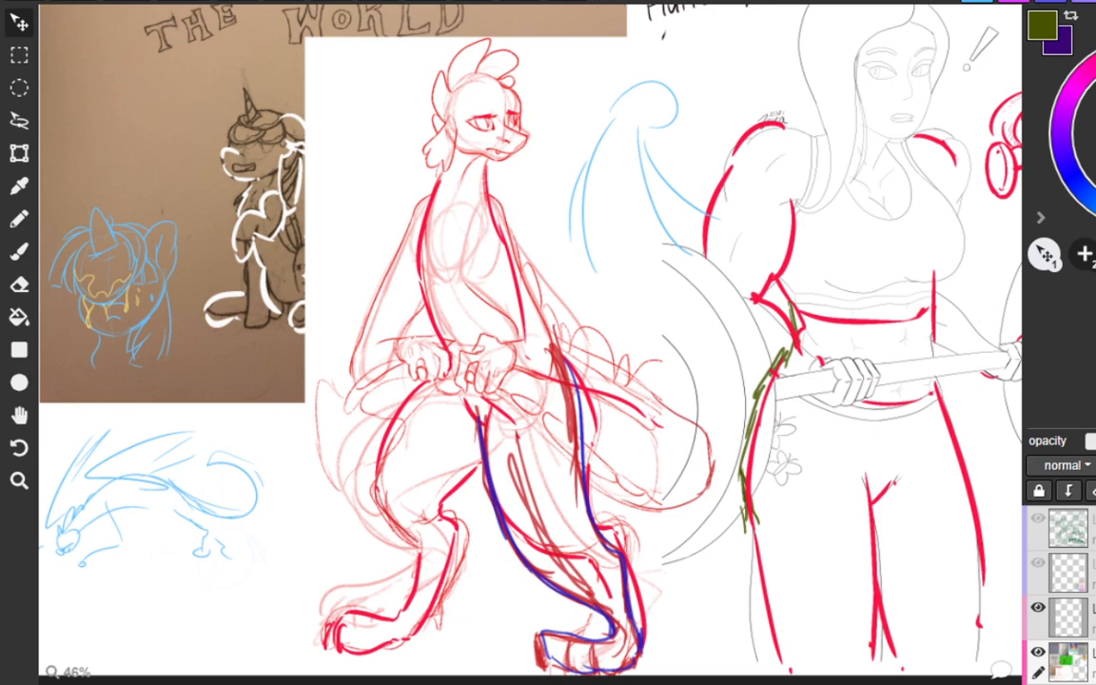
Try a blue outline from hip to foot on Spike's leg nearest the brown sketch.
mouse_move(418, 380)
mouse_down()
mouse_move(372, 485)
mouse_move(381, 605)
mouse_move(323, 655)
mouse_up()
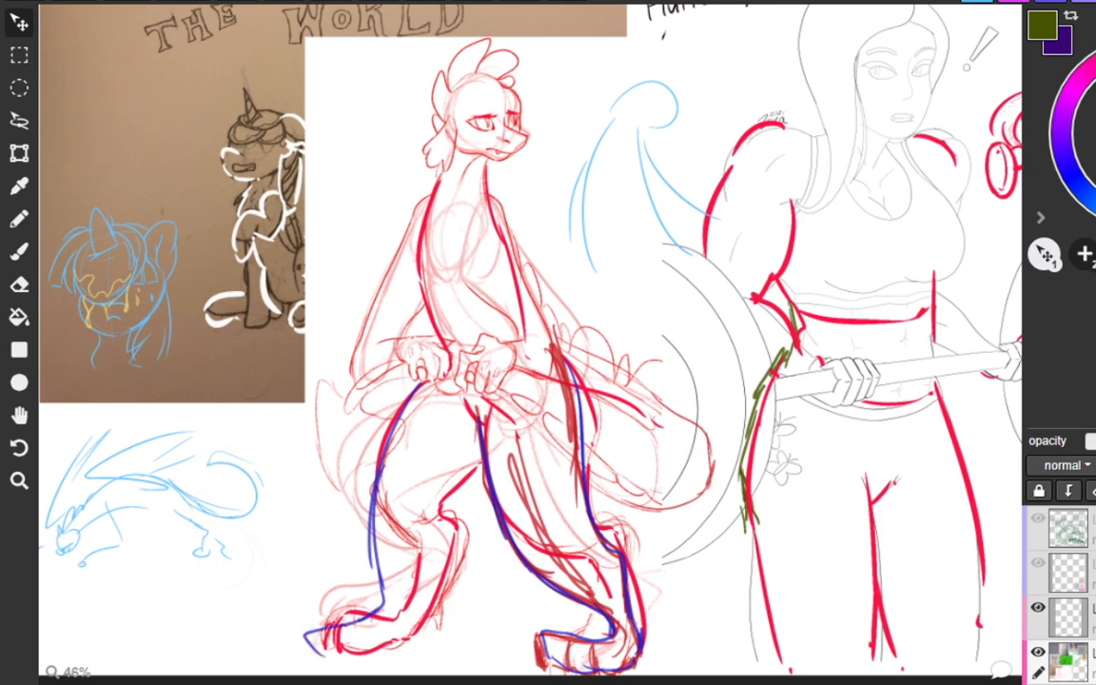
key(ctrl+z)
key(ctrl+z)
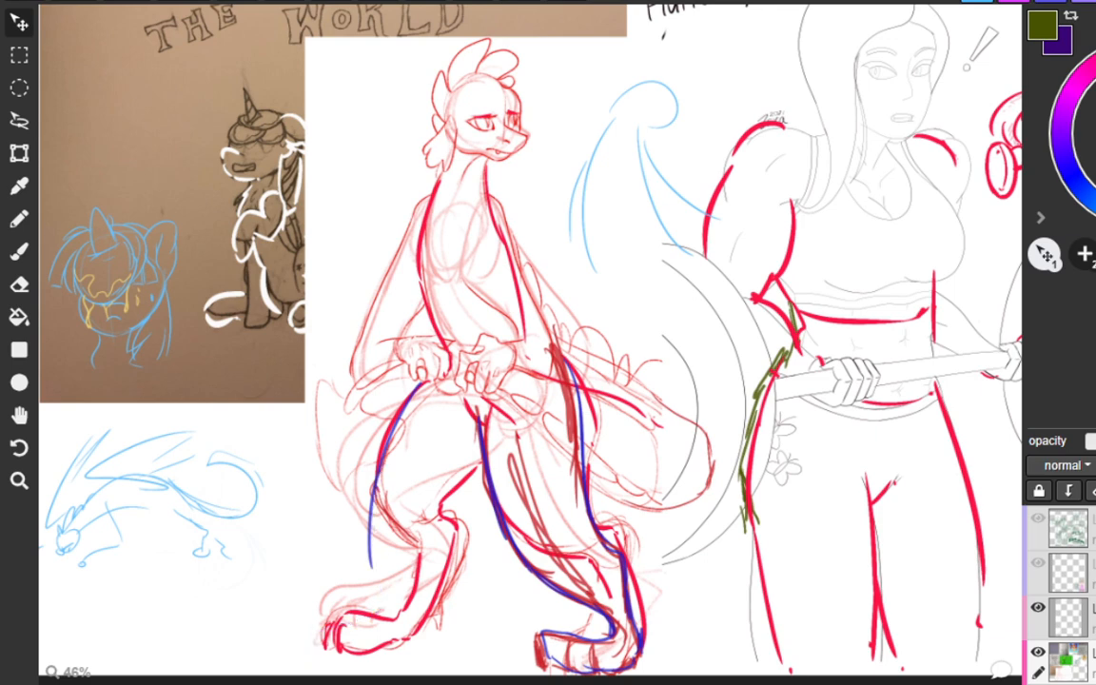
key(ctrl+z)
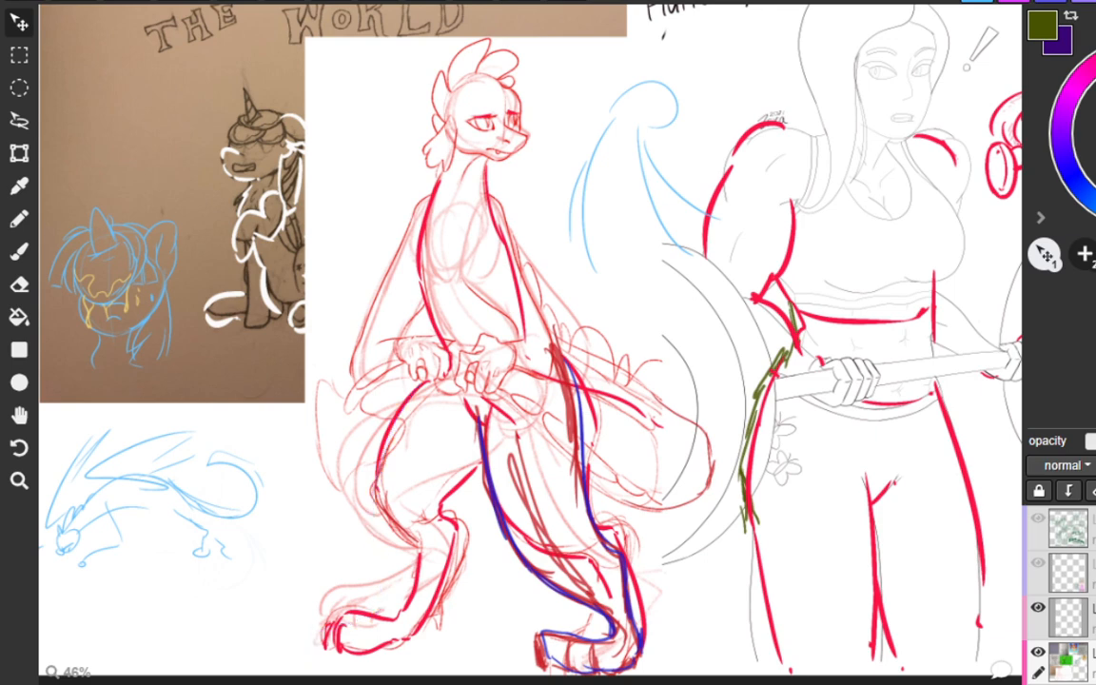